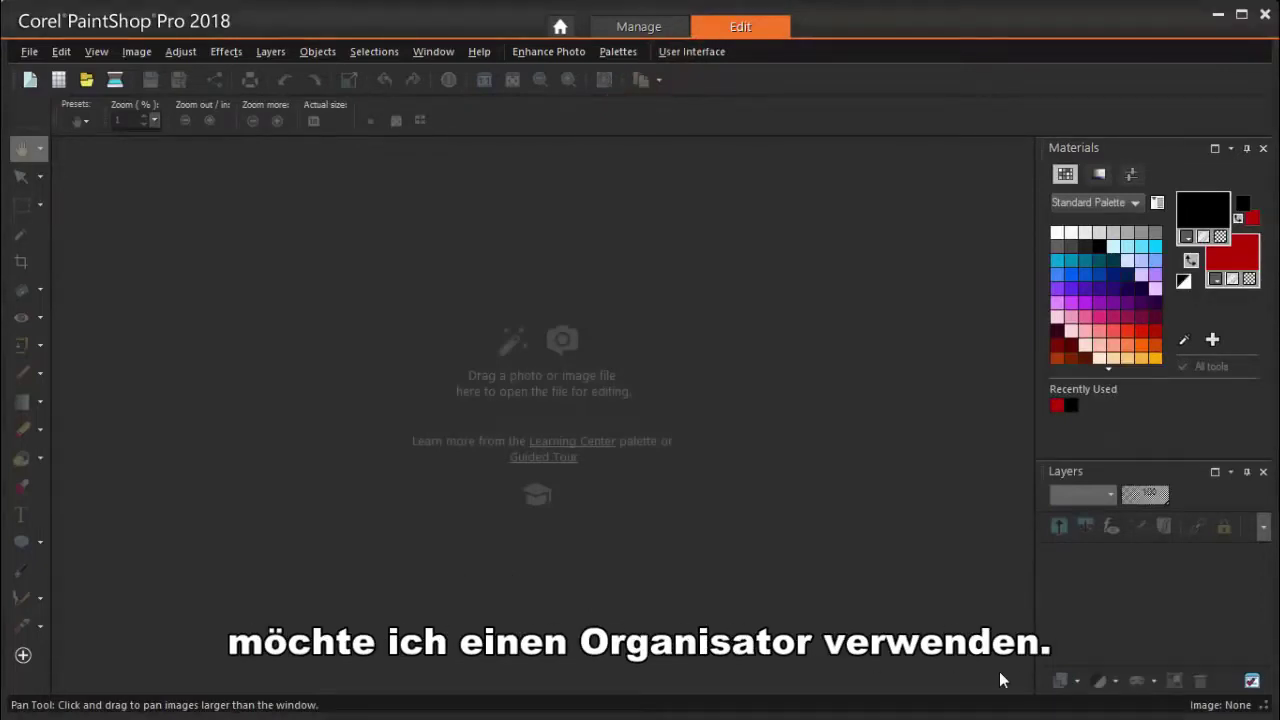
Show the Organizer palette in the Edit workspace.
click(618, 51)
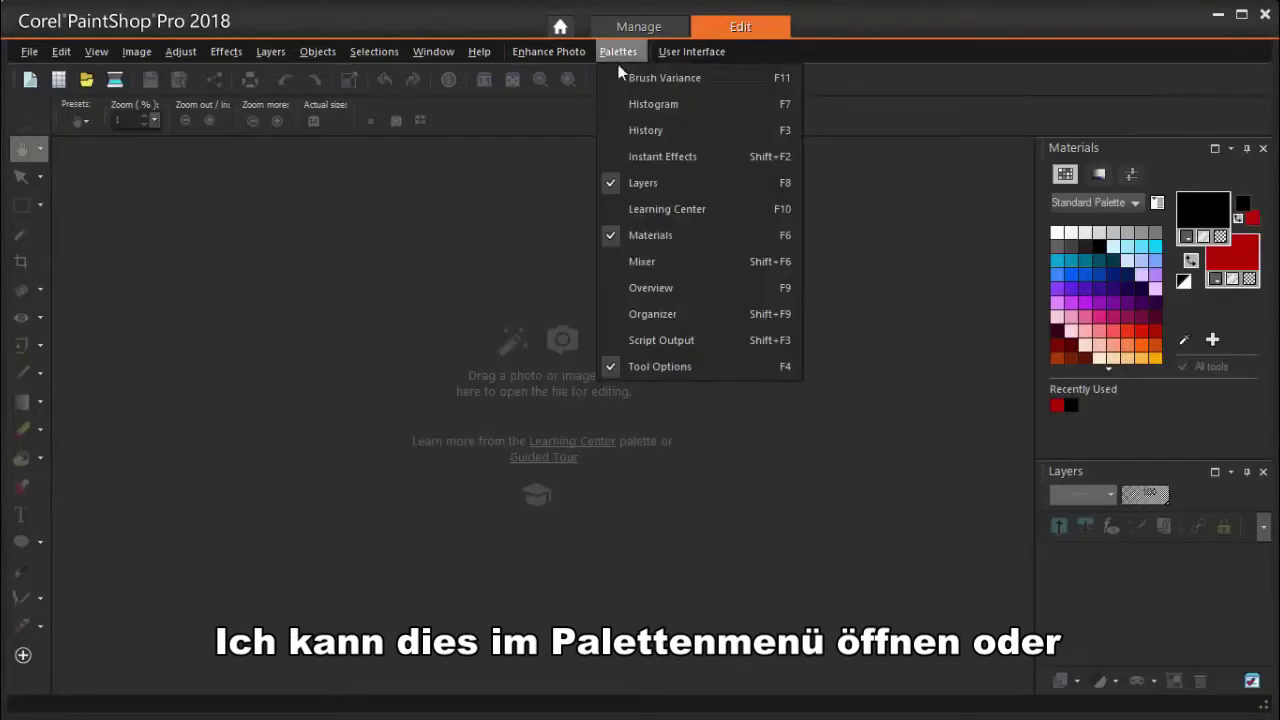
click(500, 230)
right_click(469, 201)
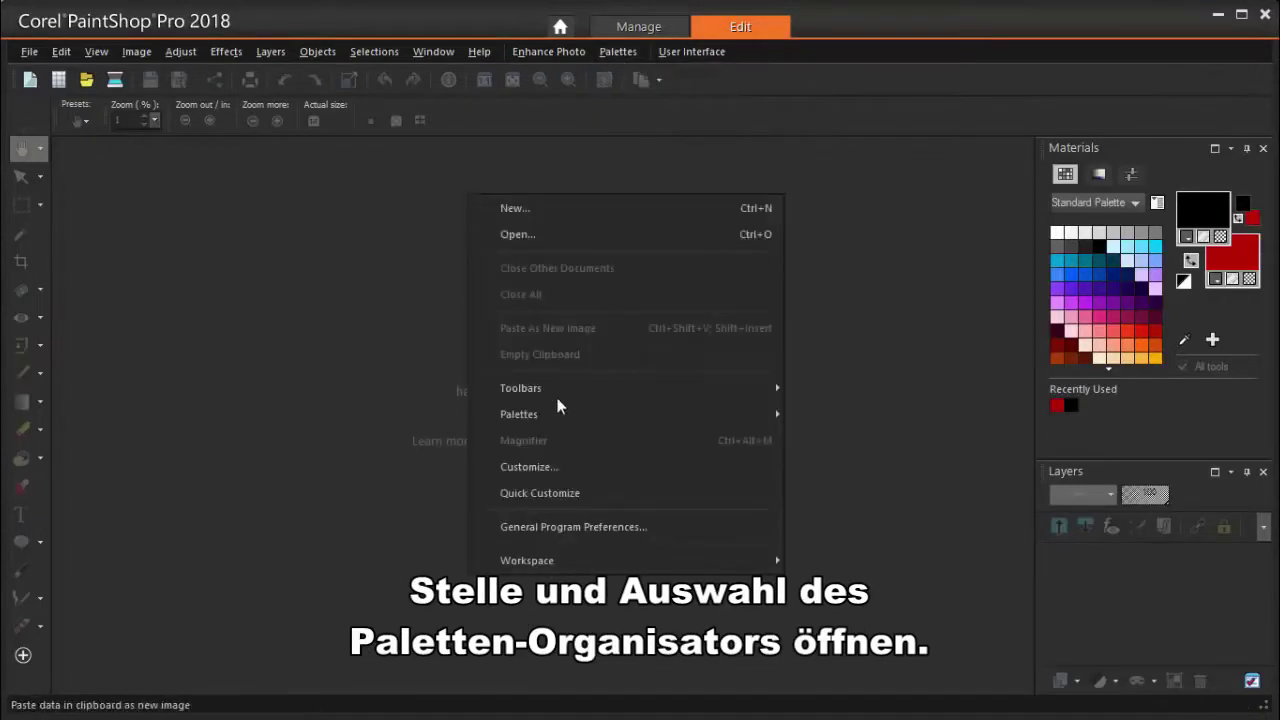
mouse_move(562, 410)
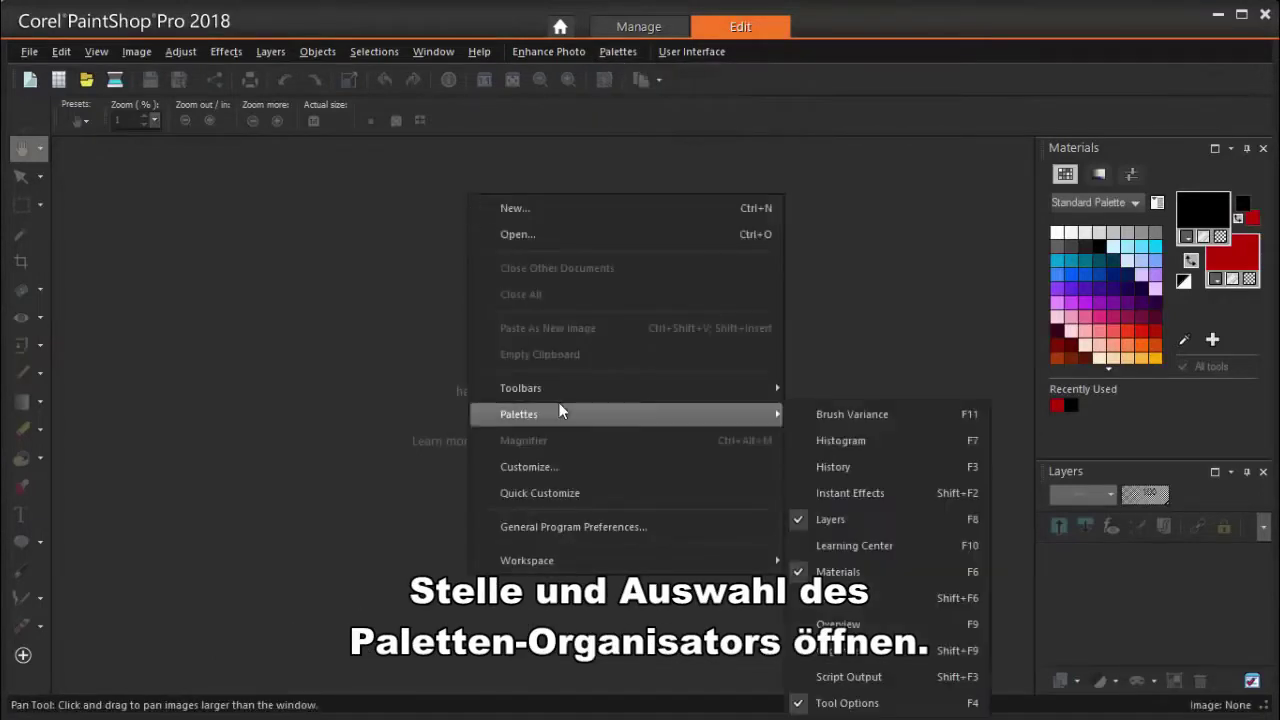
click(835, 648)
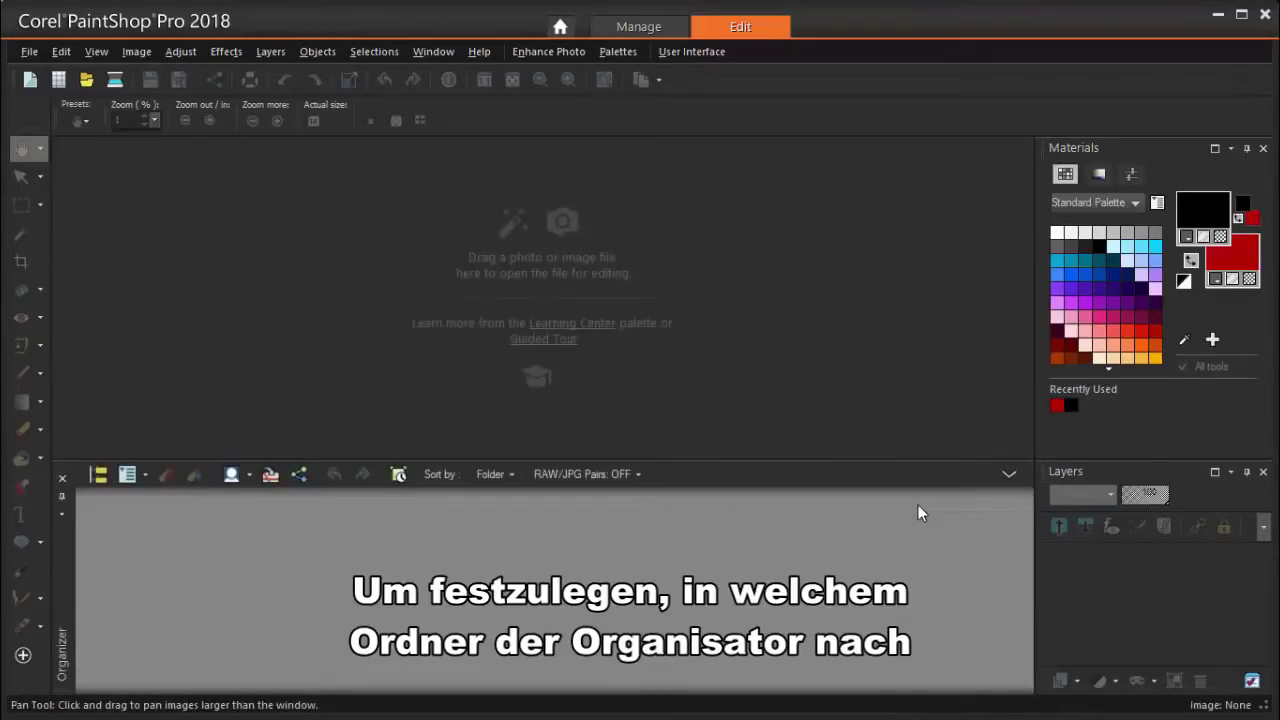
Show the folder navigation for the Organizer and choose the Samples folder under Corel PaintShop Pro 2018.
click(101, 474)
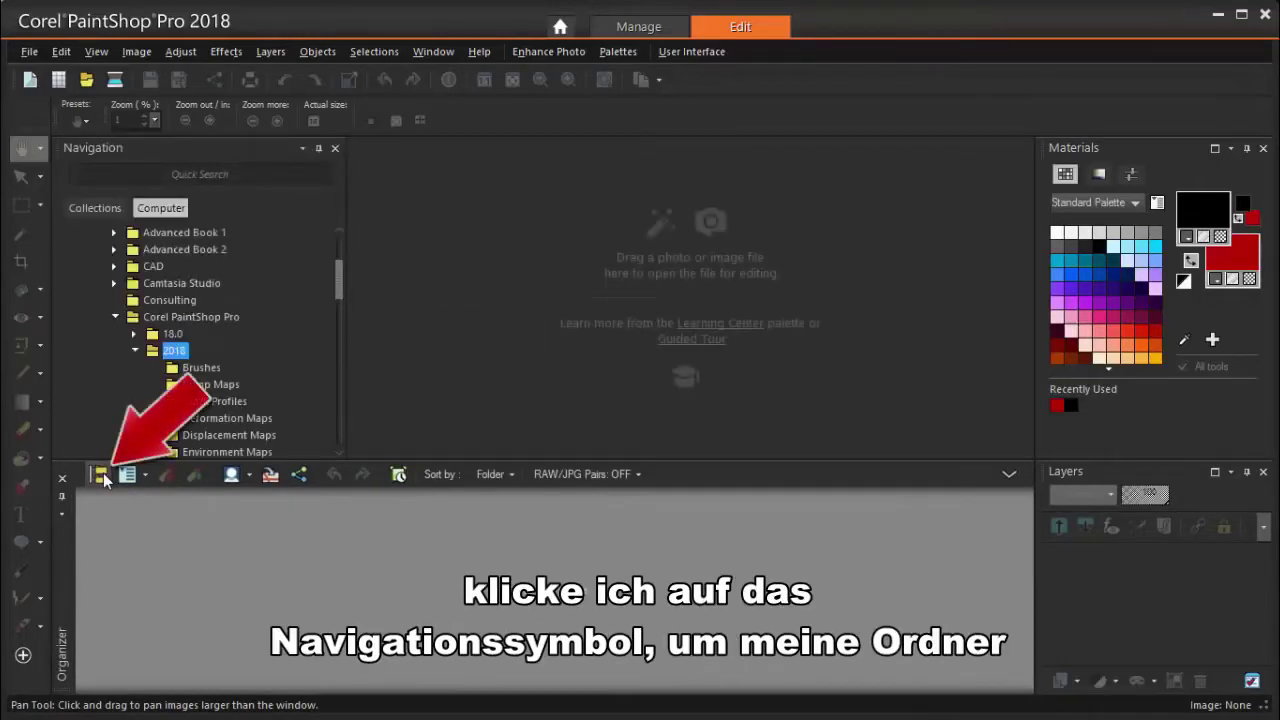
drag(339, 273, 340, 331)
click(212, 369)
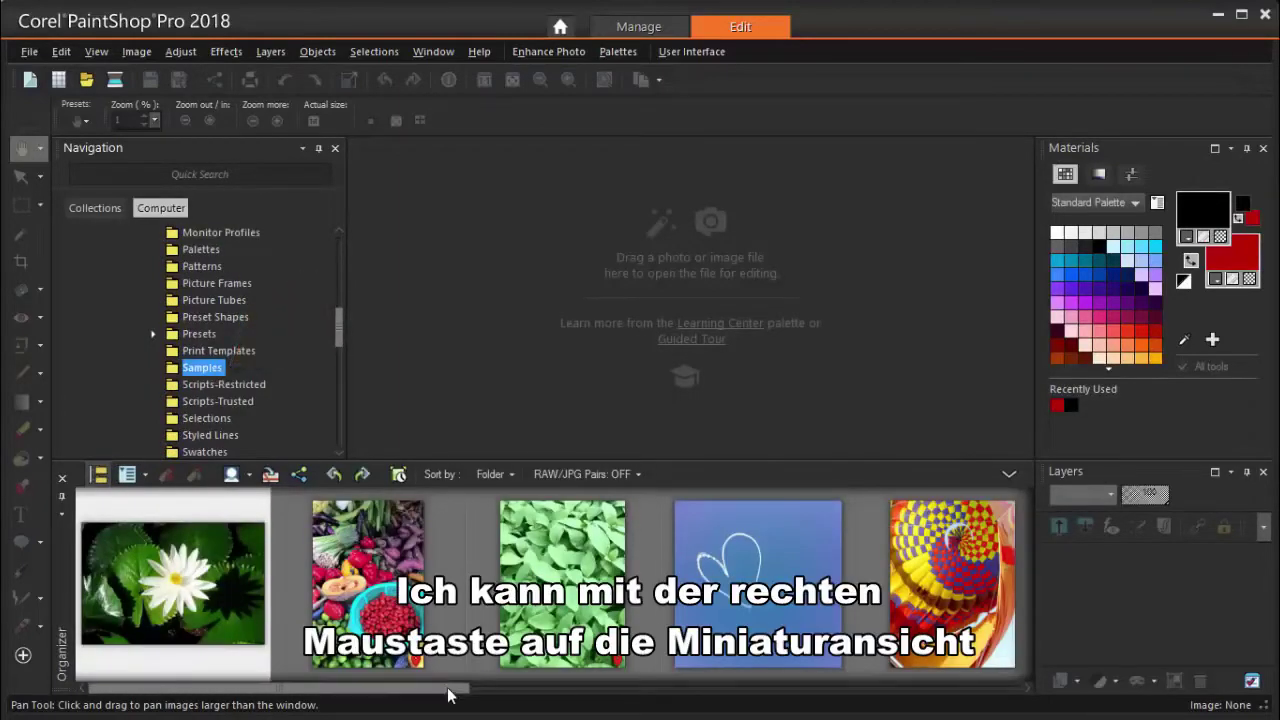
Find the photo of the wedding couple on a bench among the Organizer thumbnails and open it for editing.
scroll(448, 695, right, 6)
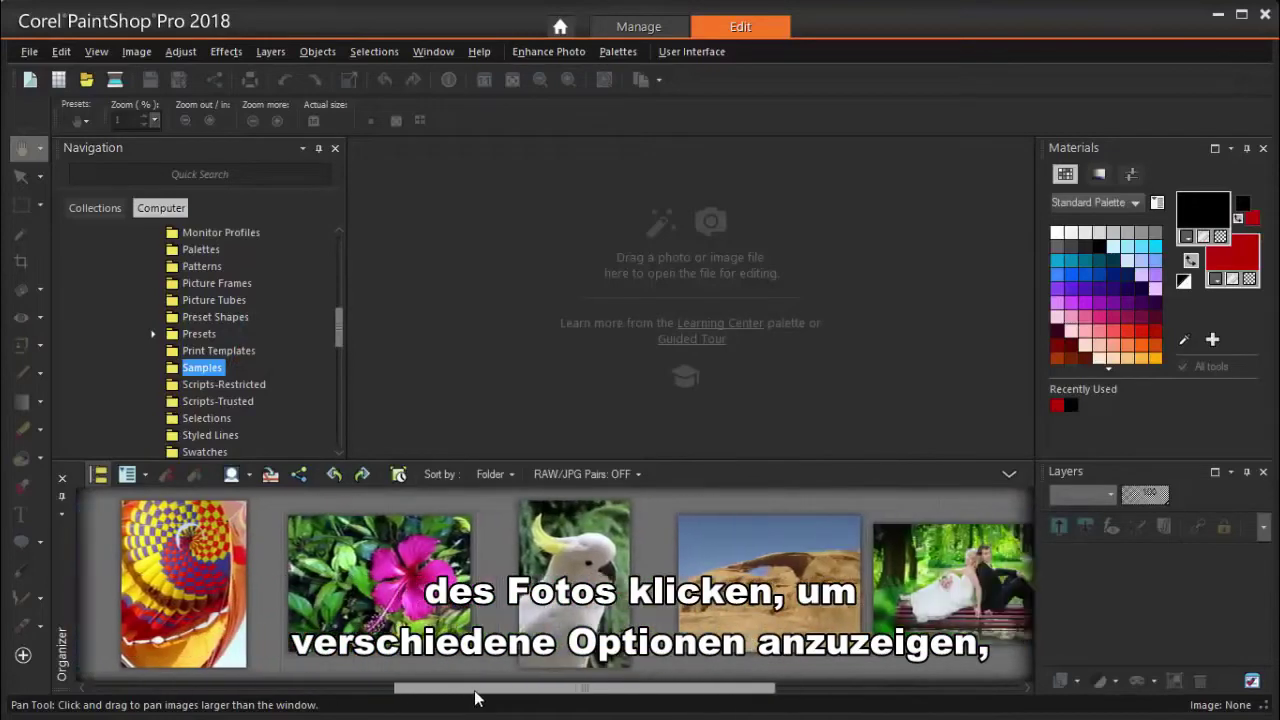
drag(476, 697, 607, 695)
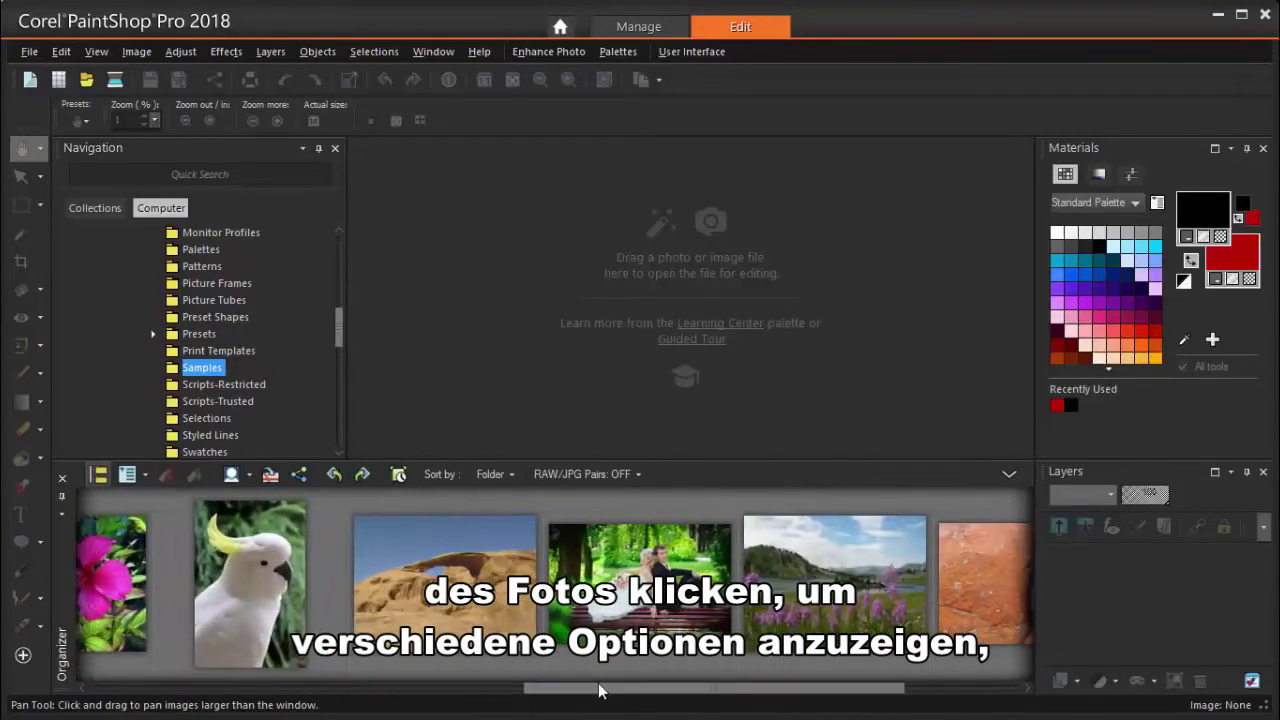
click(607, 543)
right_click(607, 543)
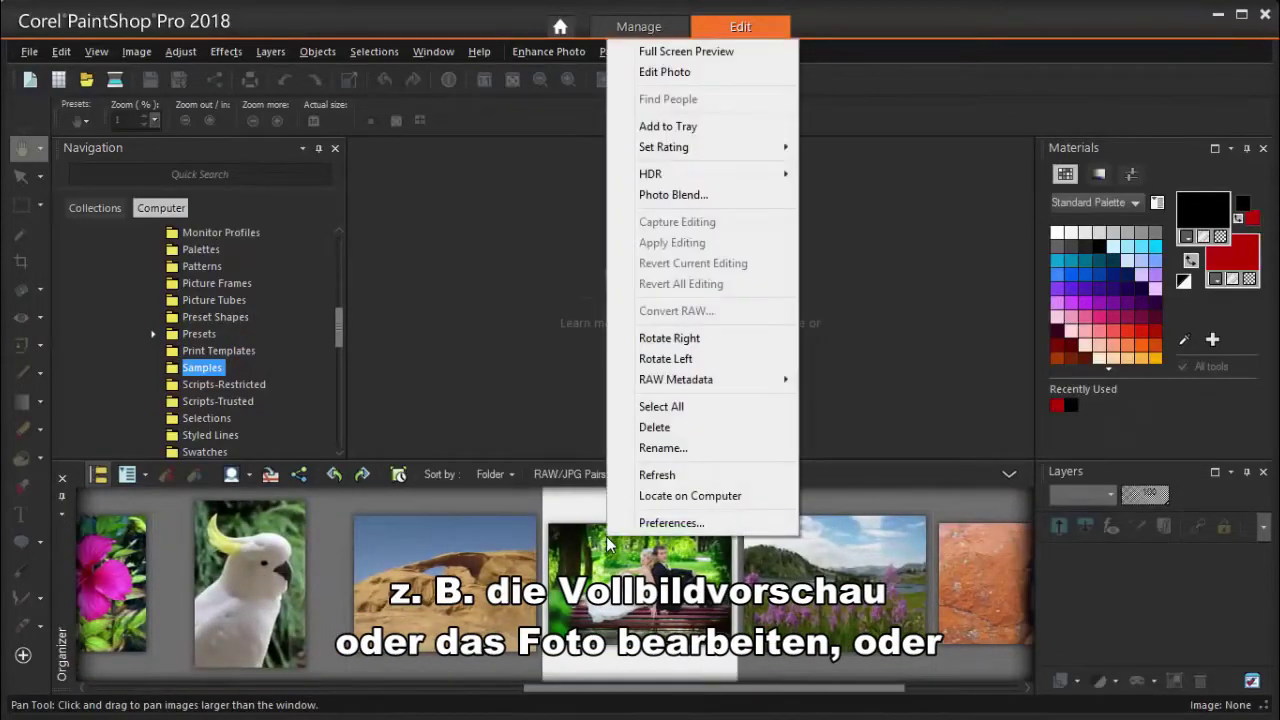
double_click(589, 545)
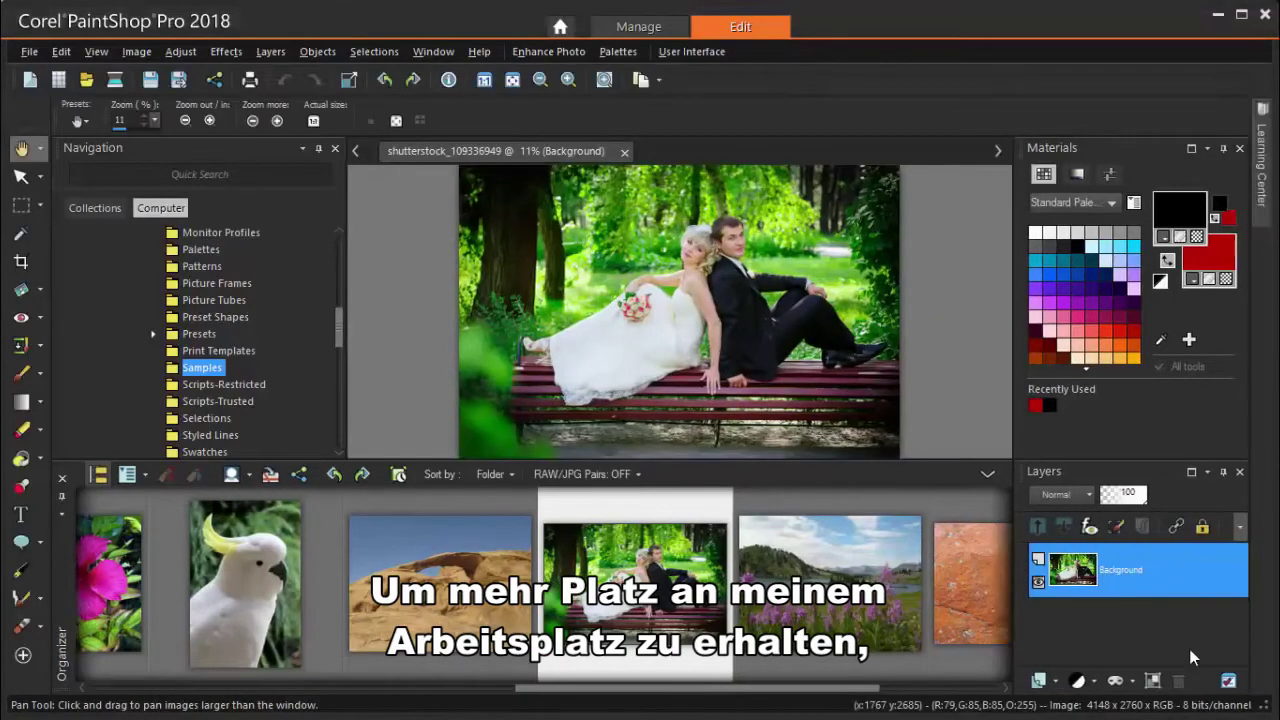
Set the Organizer and Navigation palettes to auto-hide so they free up workspace.
click(63, 500)
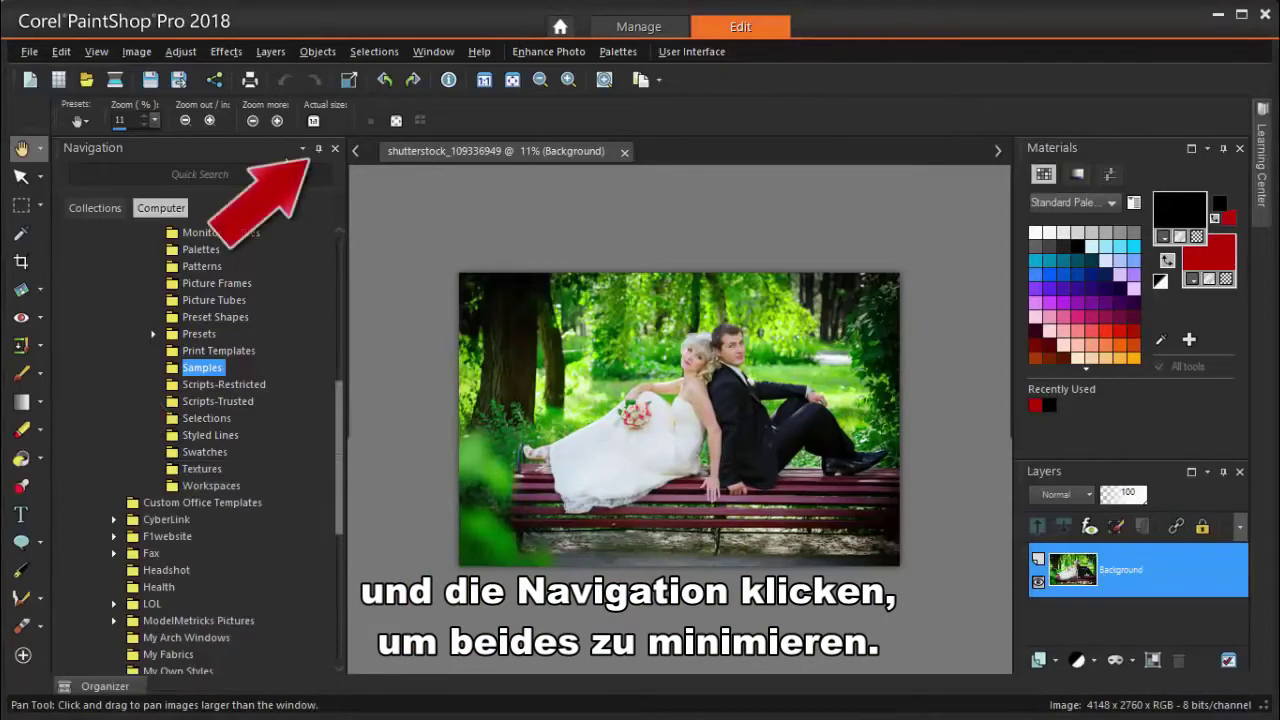
click(318, 148)
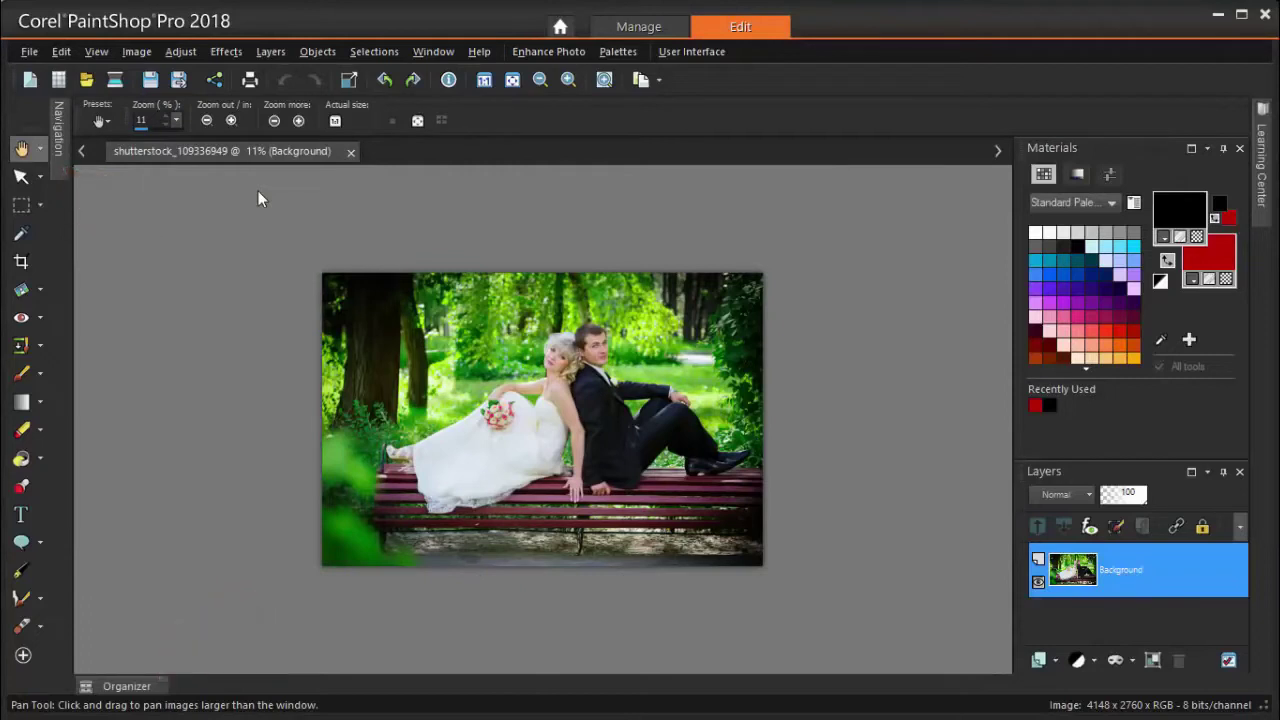
Show the Learning Center palette to view the Pan tool tips, and collapse it again.
right_click(467, 118)
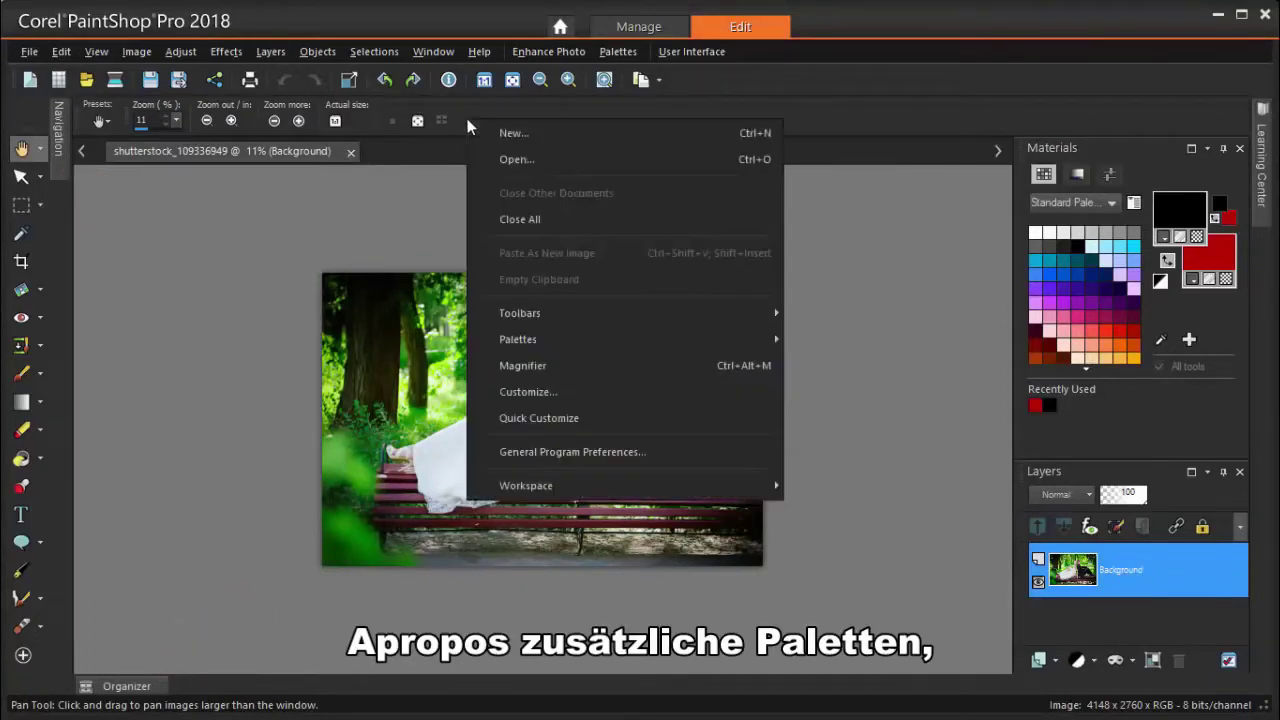
mouse_move(540, 339)
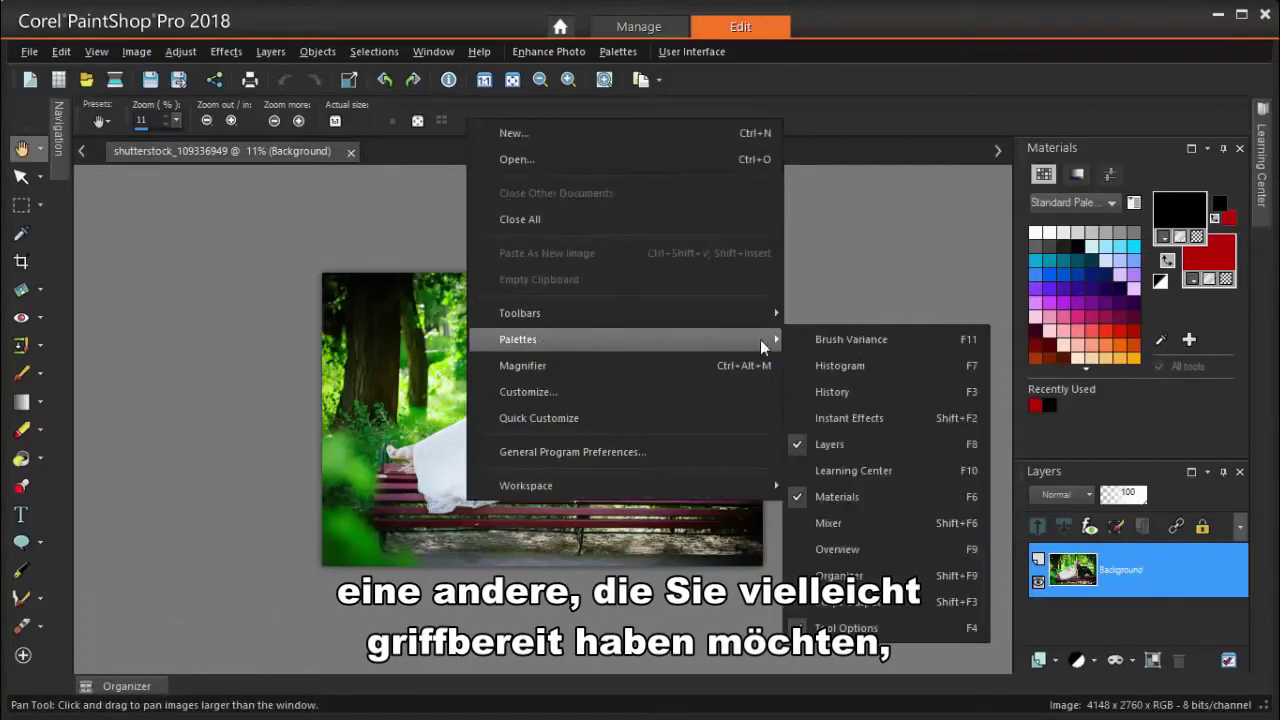
click(863, 471)
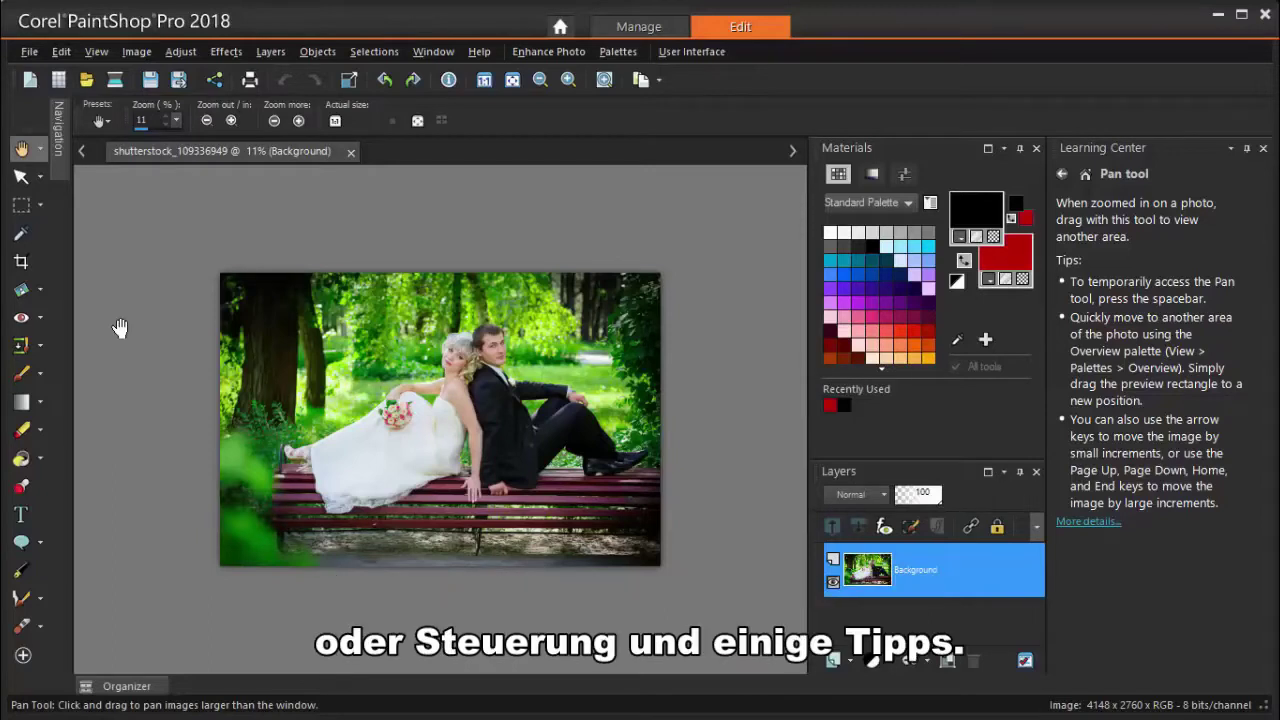
click(1247, 149)
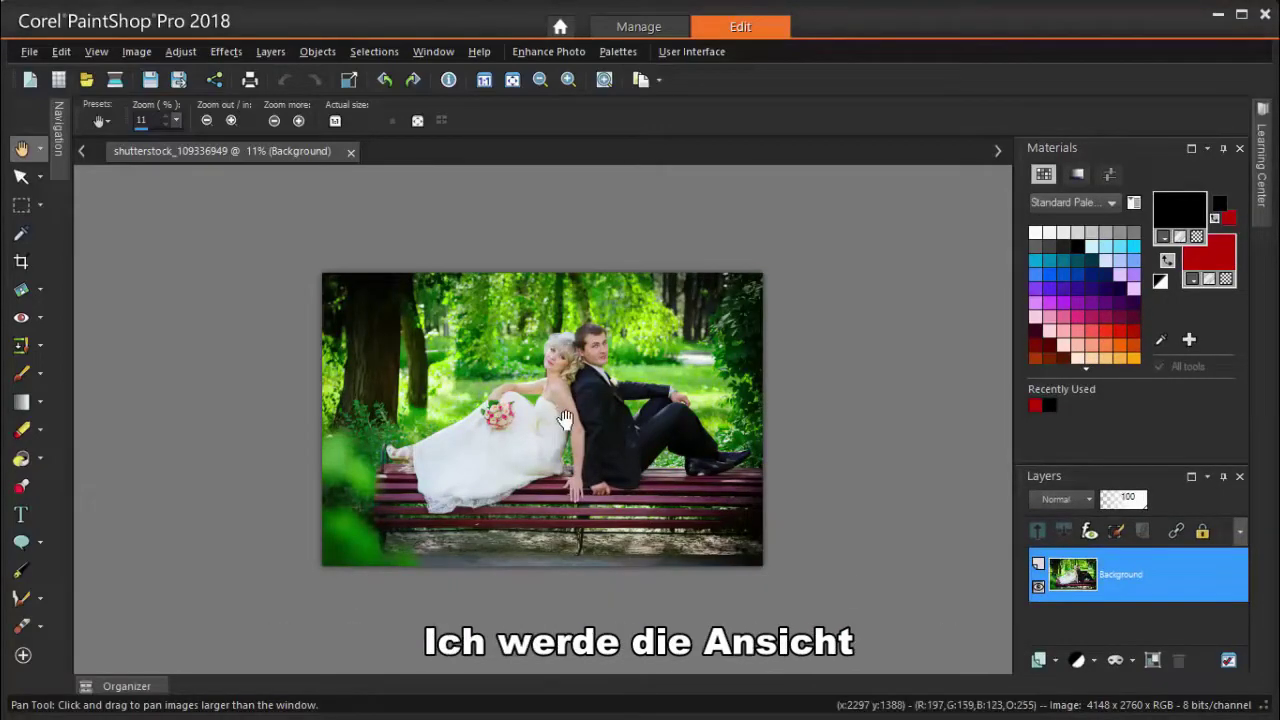
Enlarge the Layers palette and duplicate the Background layer of the wedding photo.
scroll(565, 418, up, 1)
scroll(565, 418, up, 1)
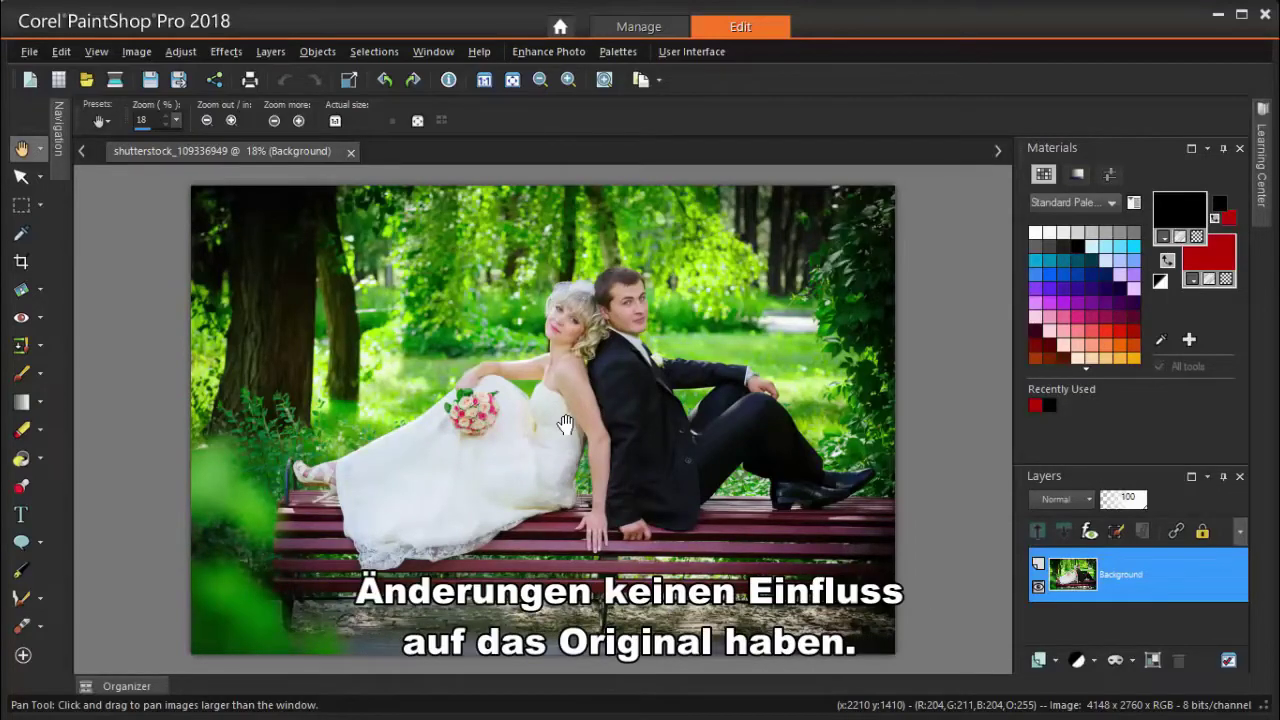
drag(1096, 465, 1095, 416)
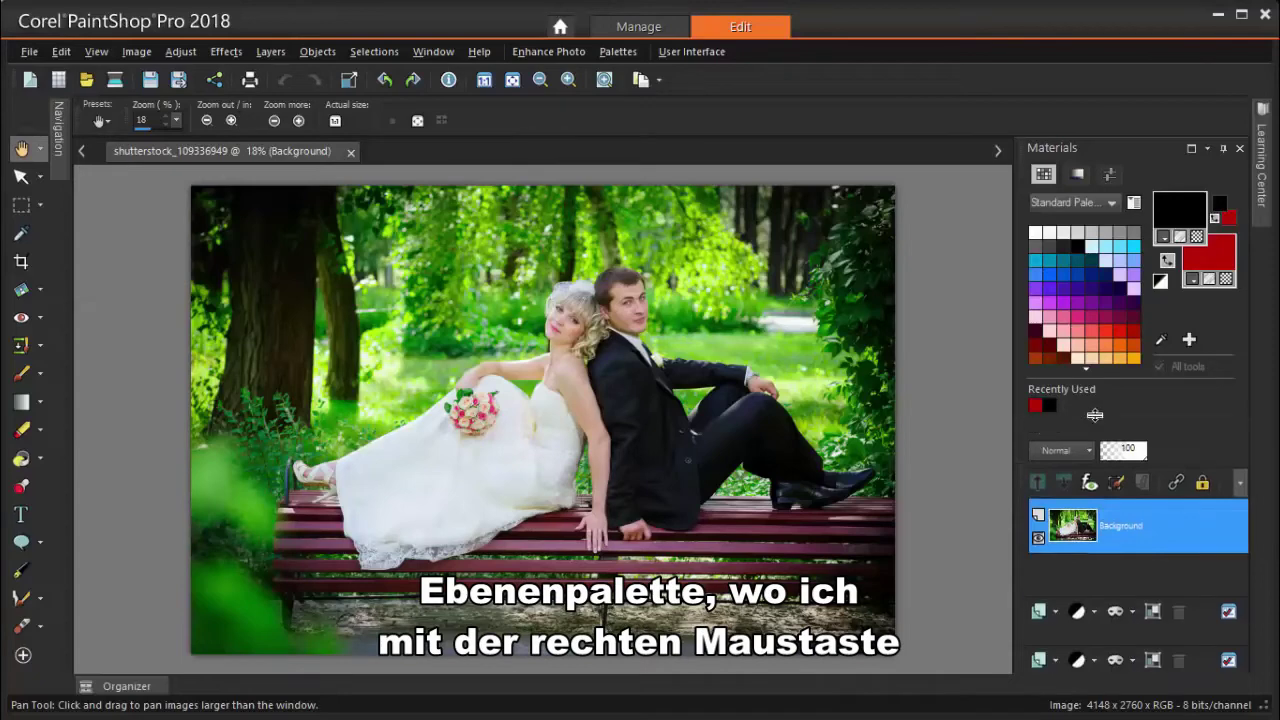
right_click(1120, 528)
click(1166, 563)
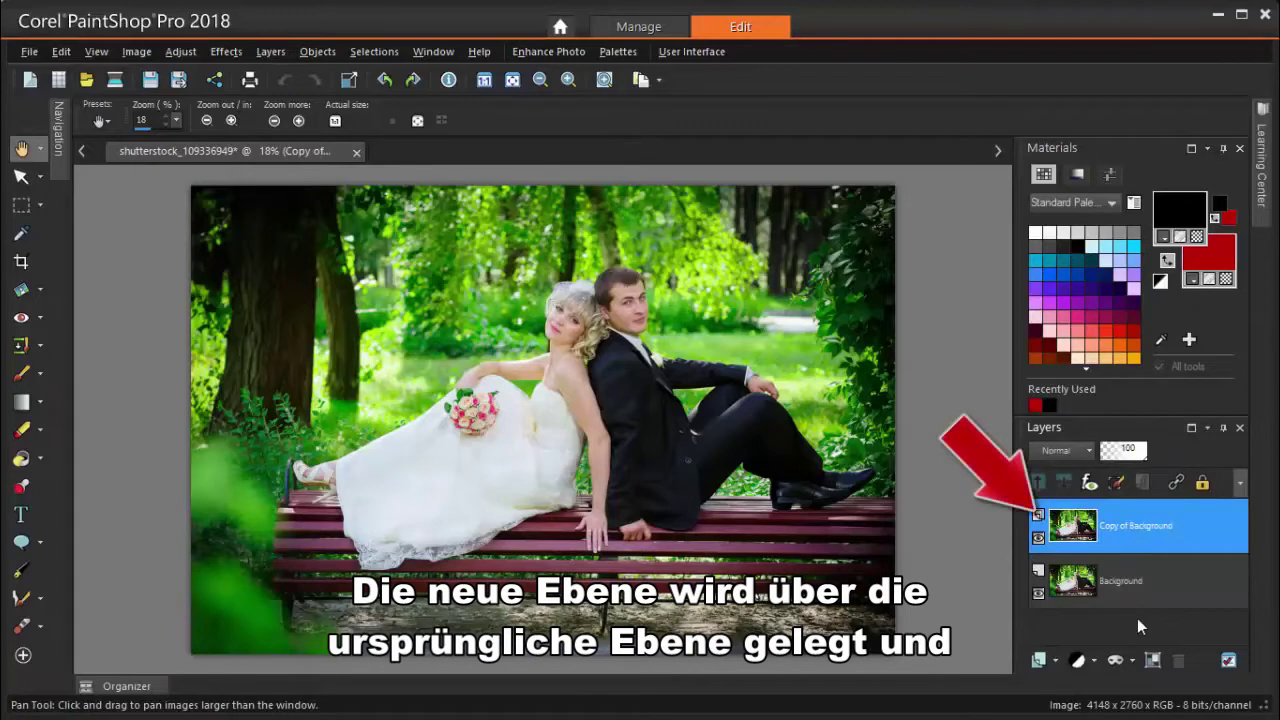
Rename the duplicated layer as Grayscale.
click(1135, 528)
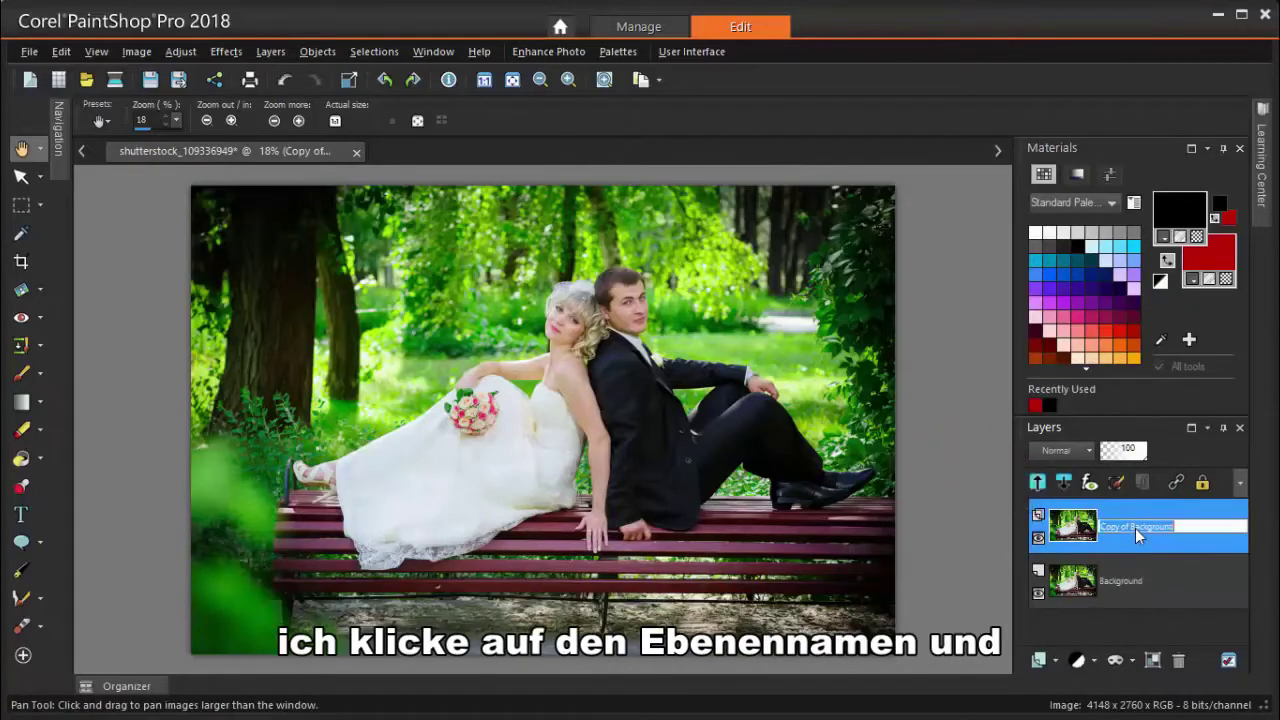
text(Grayscale)
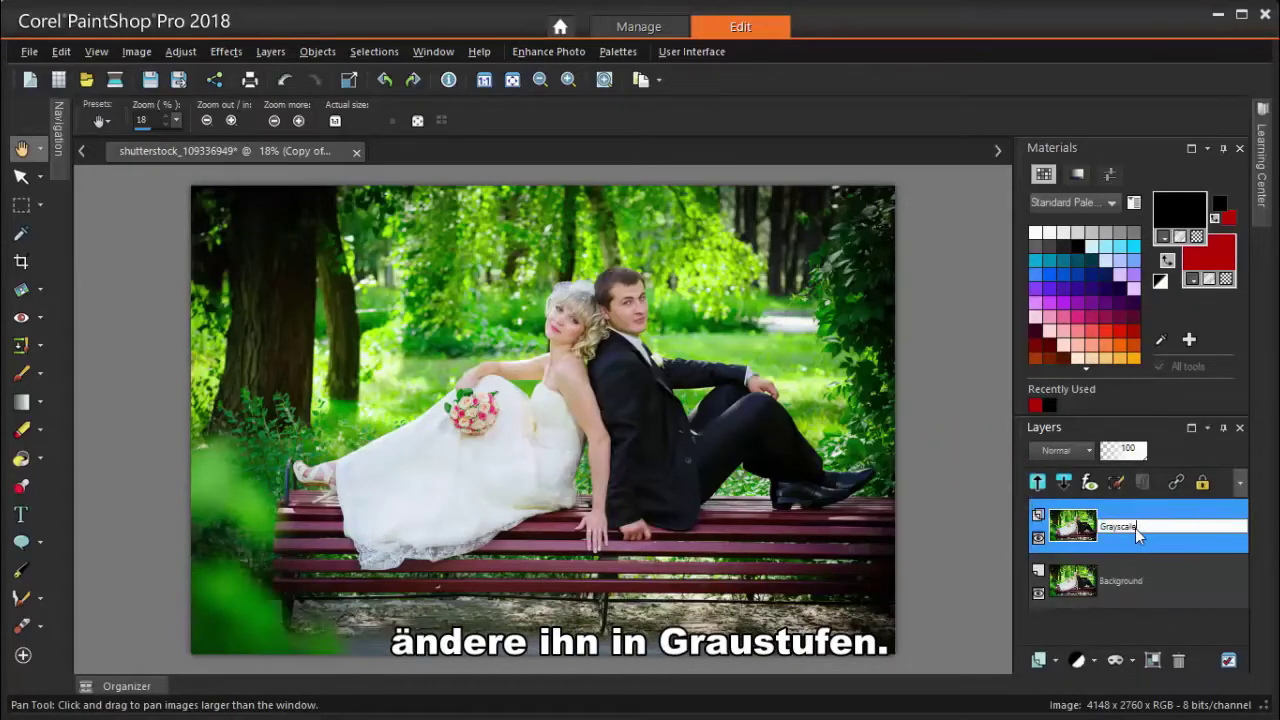
click(984, 568)
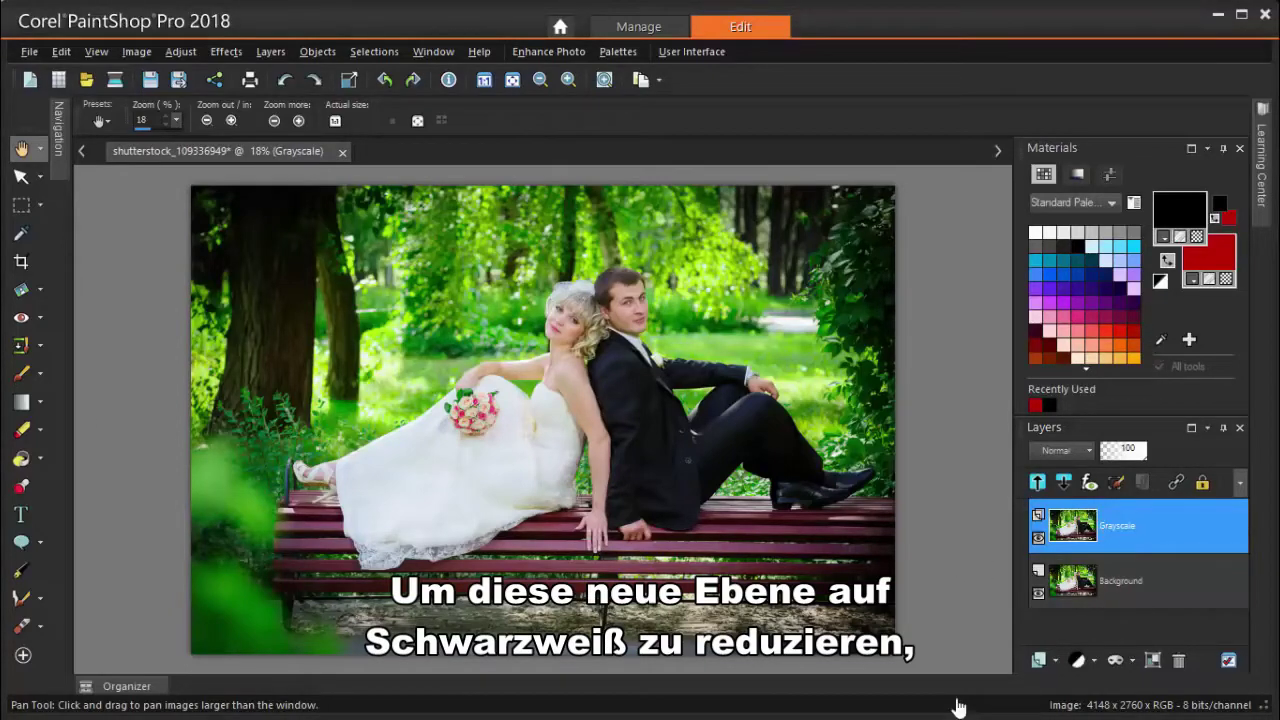
Start the Black and White Film photo effect on the Grayscale layer and enable Preview on Image.
key(alt+c)
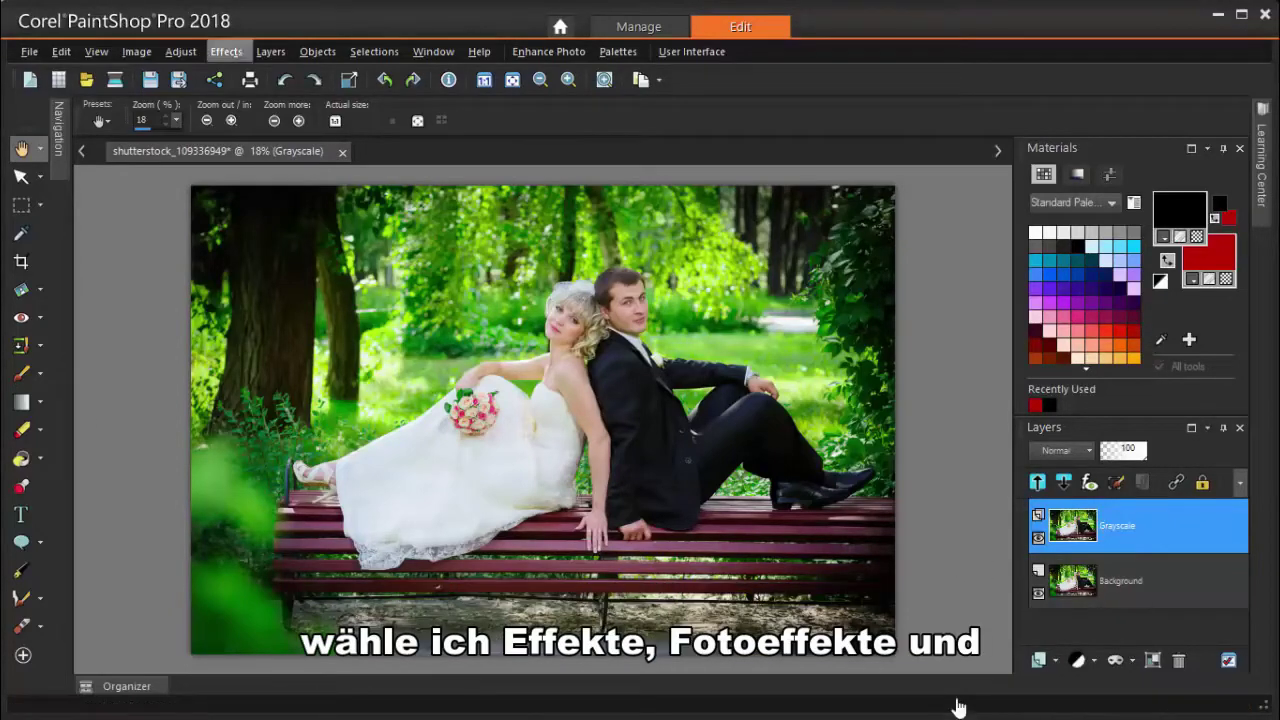
key(Down)
key(Down)
key(Right)
key(Down)
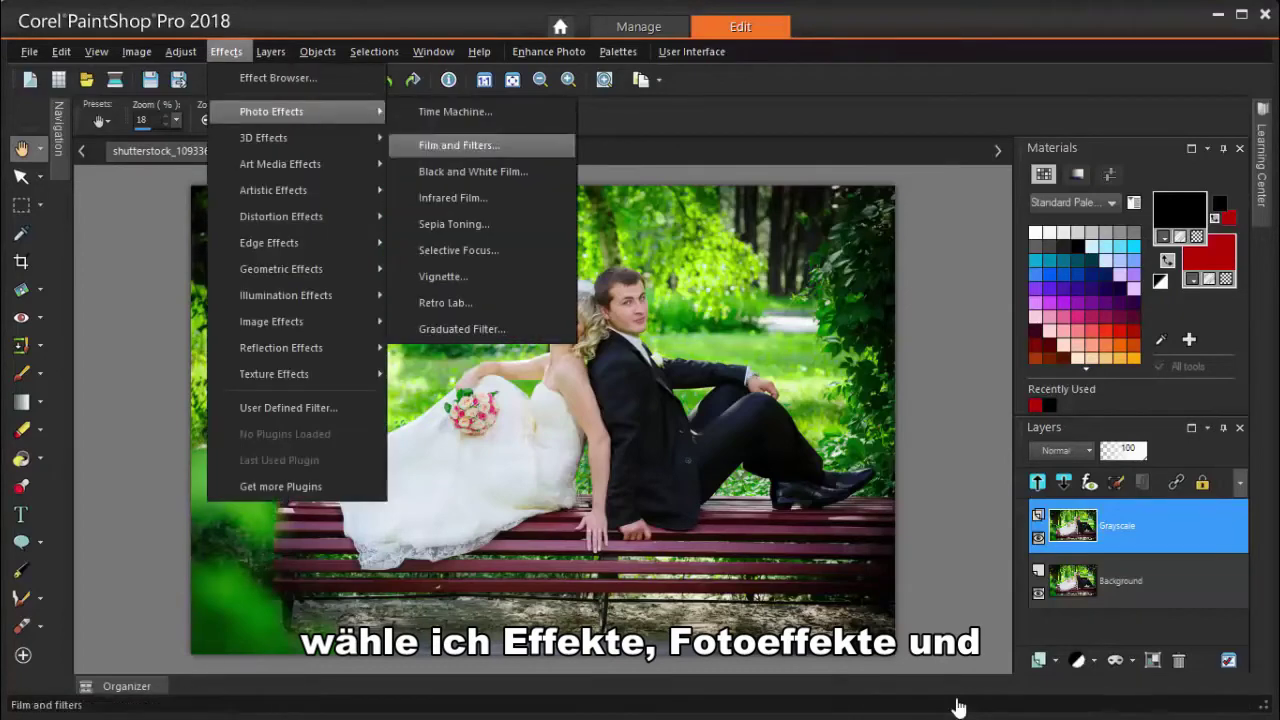
key(Down)
key(Return)
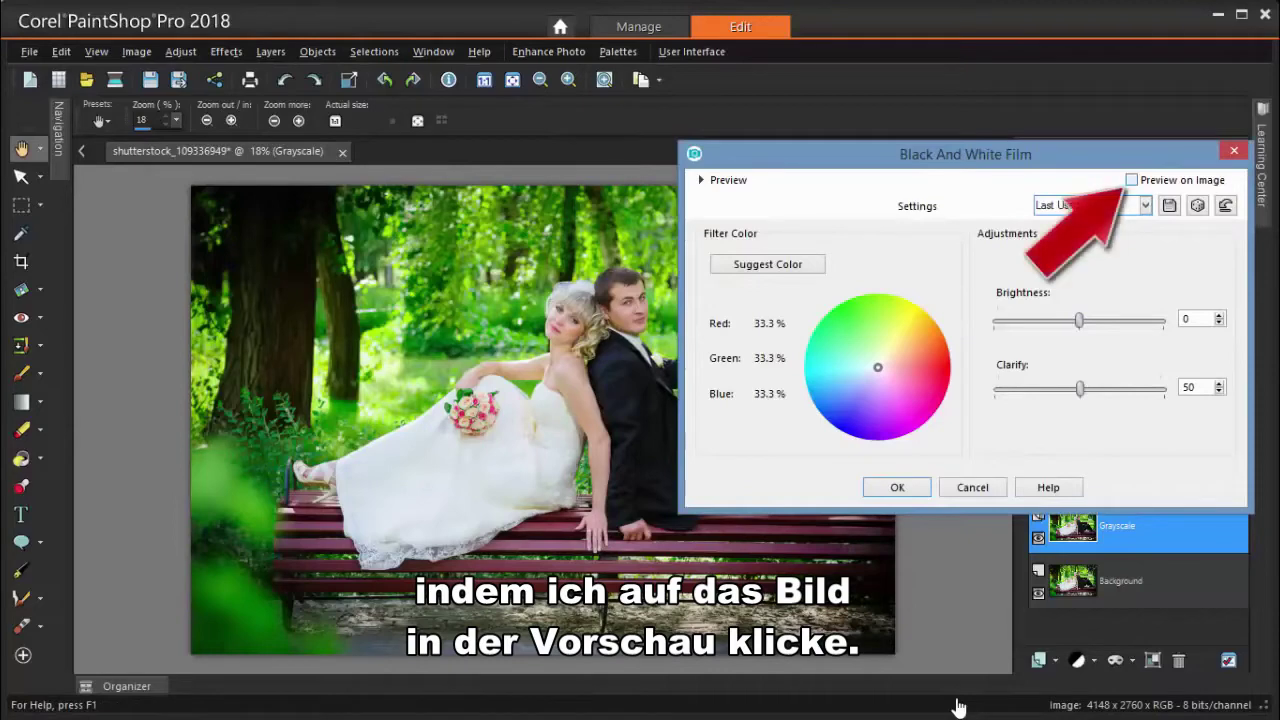
key(space)
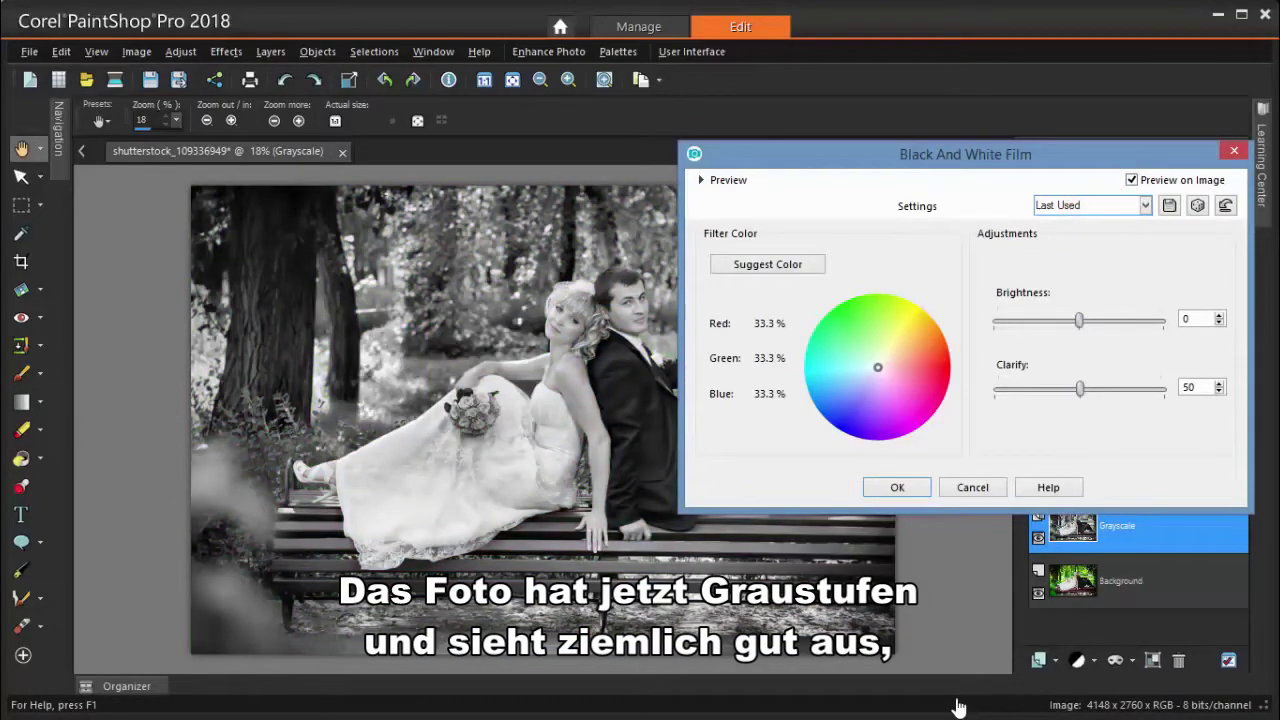
Set the film effect's Brightness to -54 and Clarify to 73, and apply it to the Grayscale layer.
drag(1079, 320, 1035, 320)
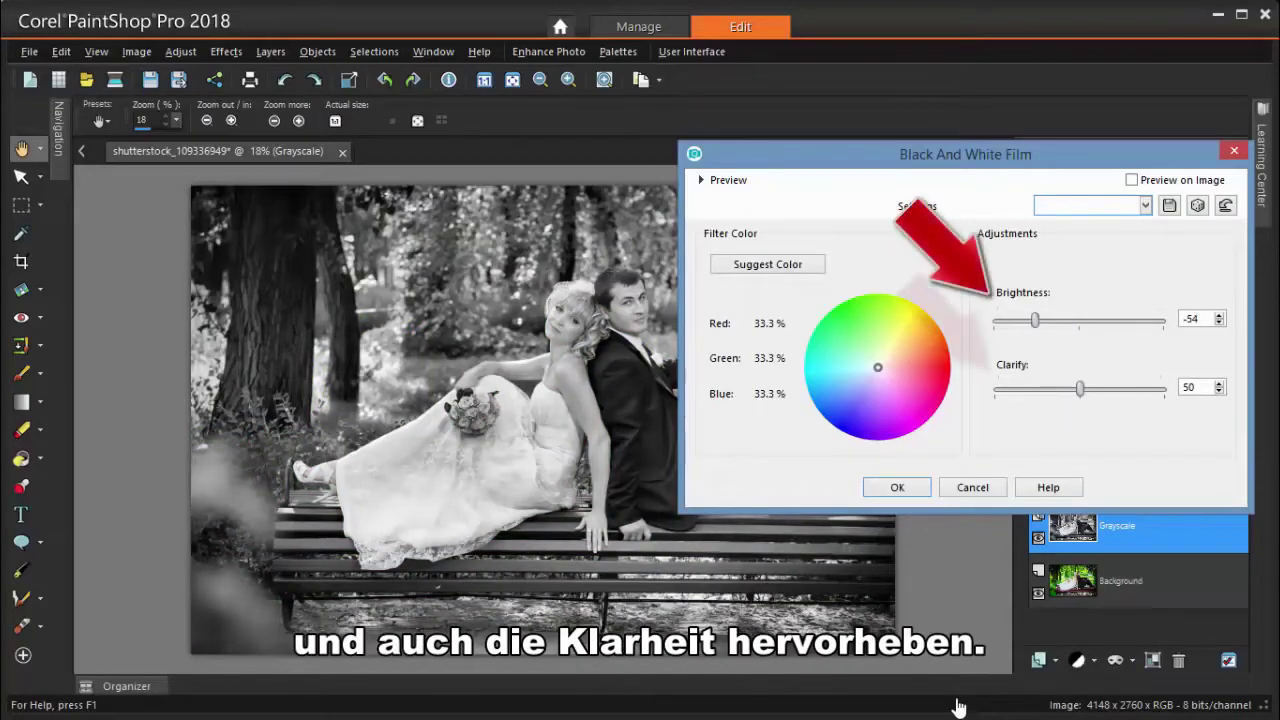
drag(1080, 388, 1117, 388)
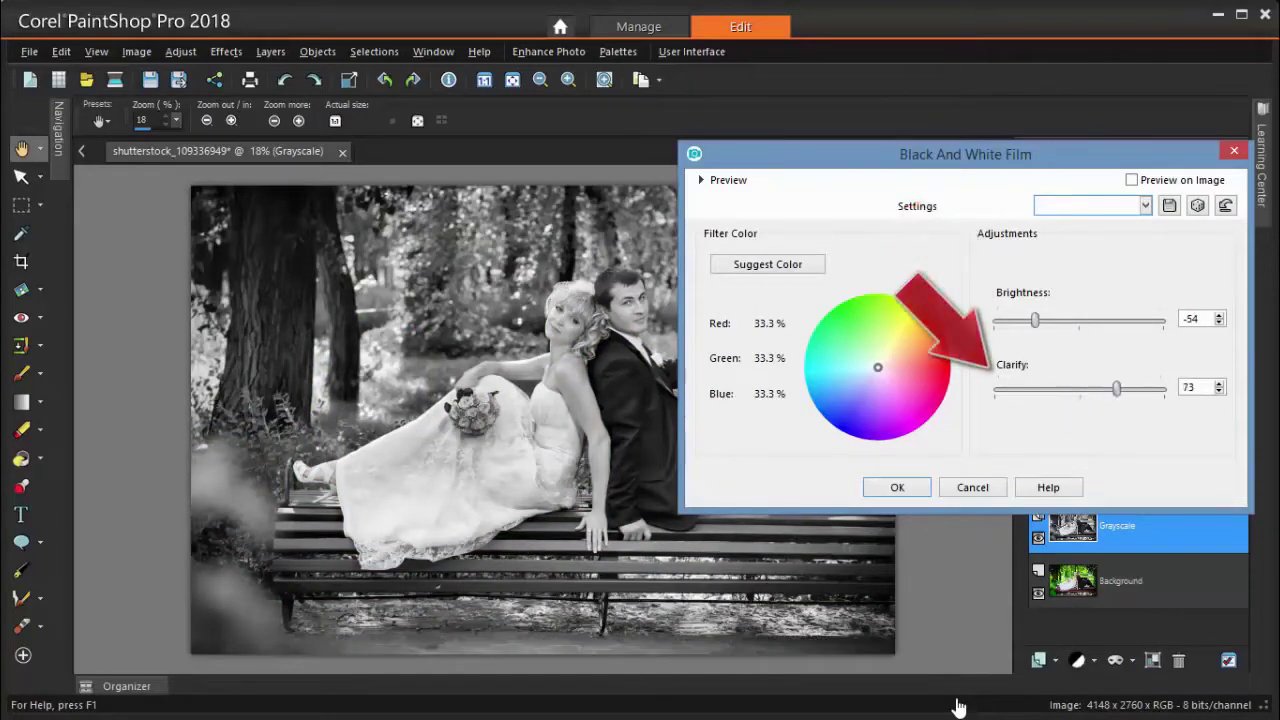
key(Return)
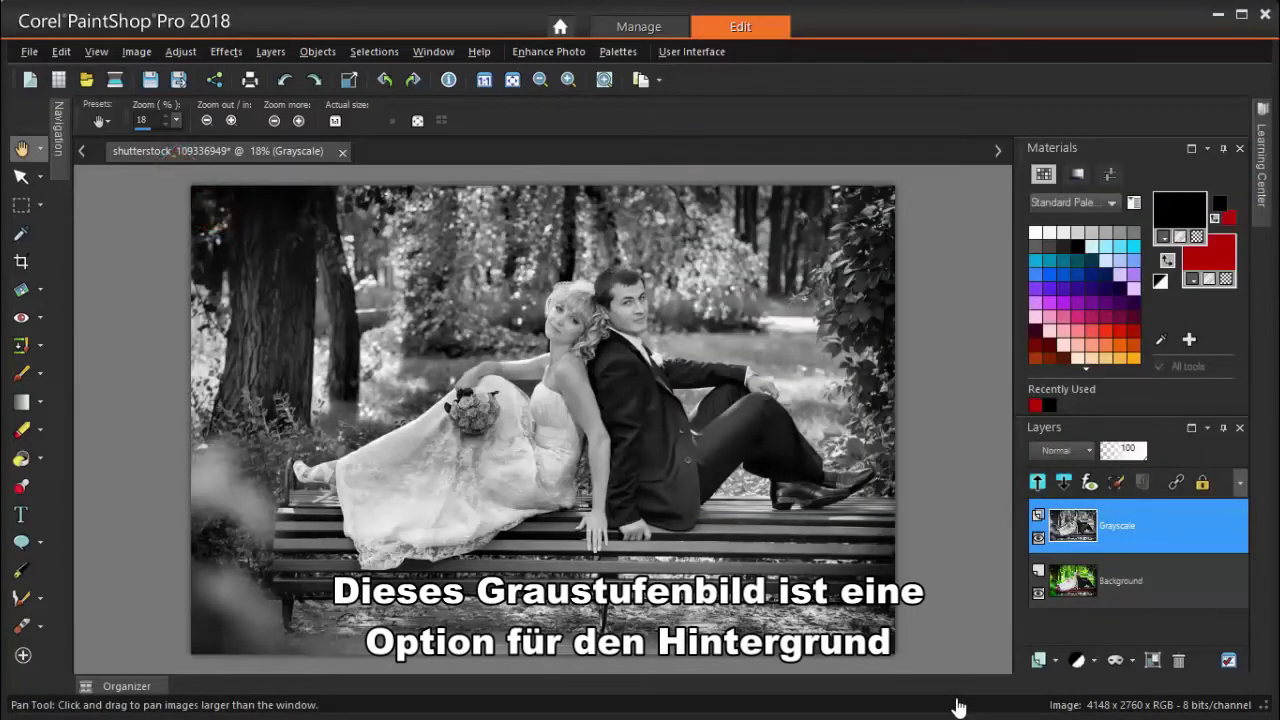
Duplicate the original Background layer and rename the copy as Sepia.
click(1158, 590)
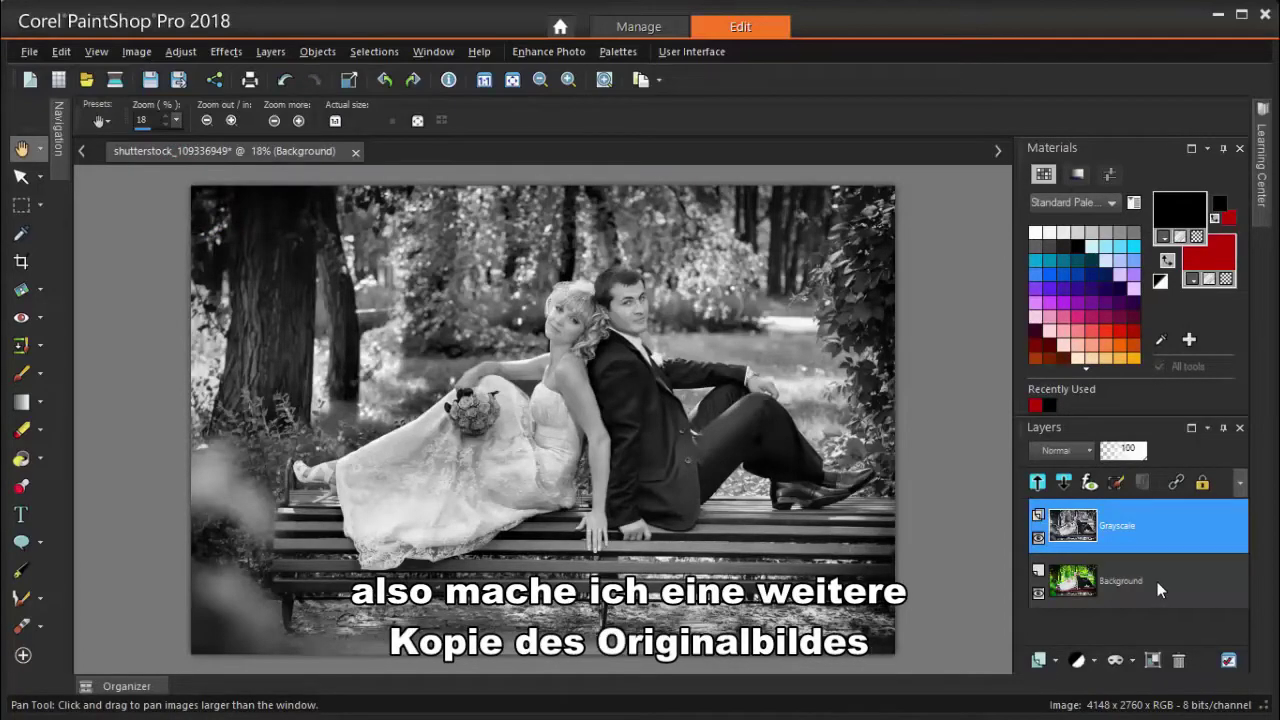
right_click(1157, 580)
click(1212, 364)
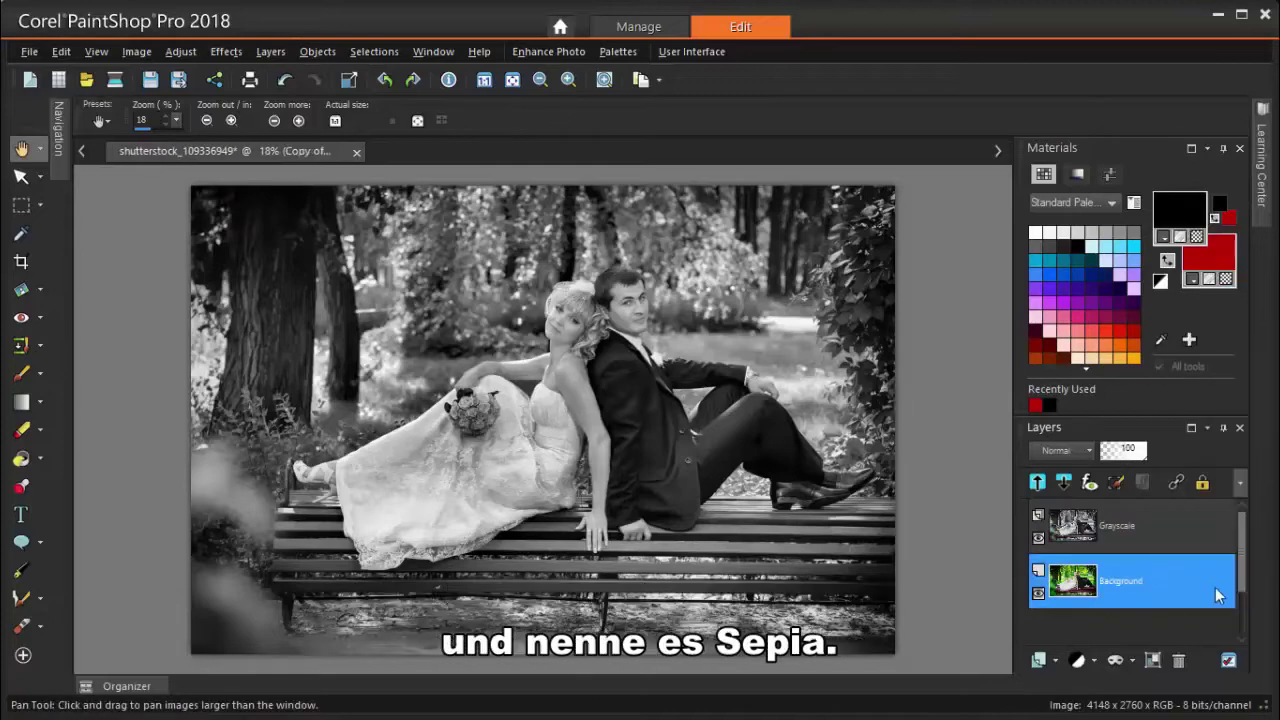
double_click(1140, 580)
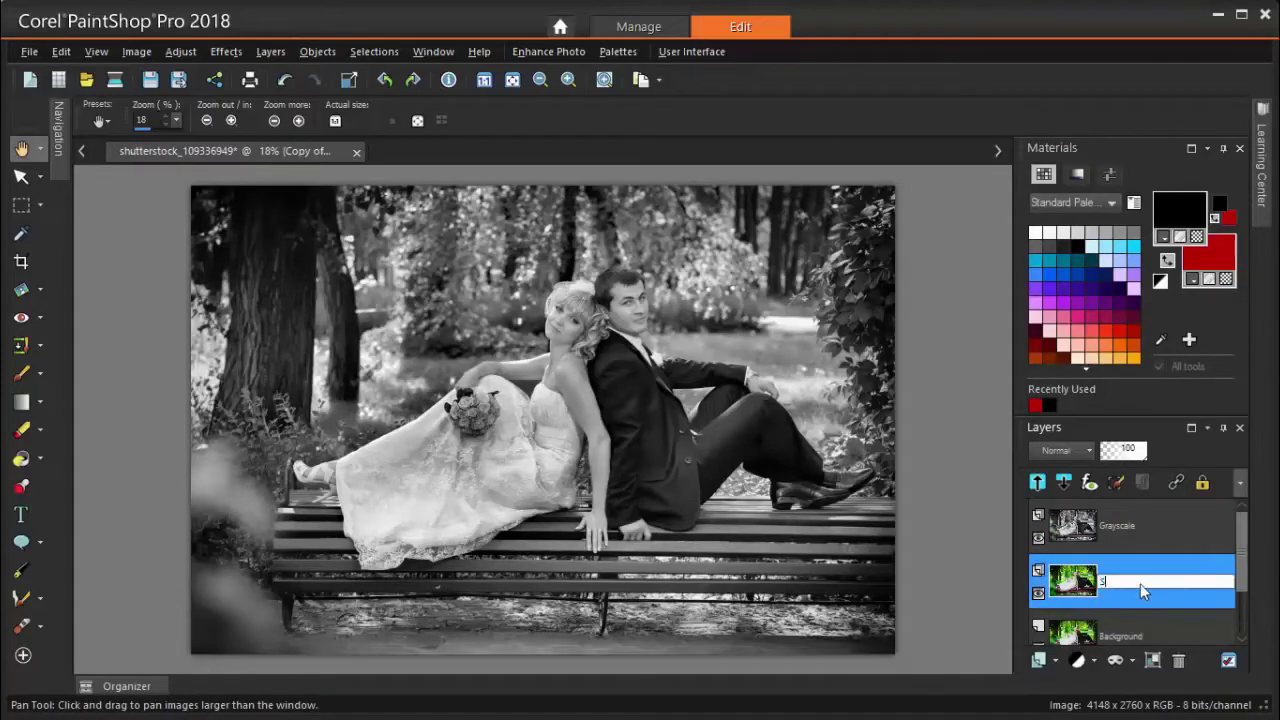
text(Sepia)
key(Return)
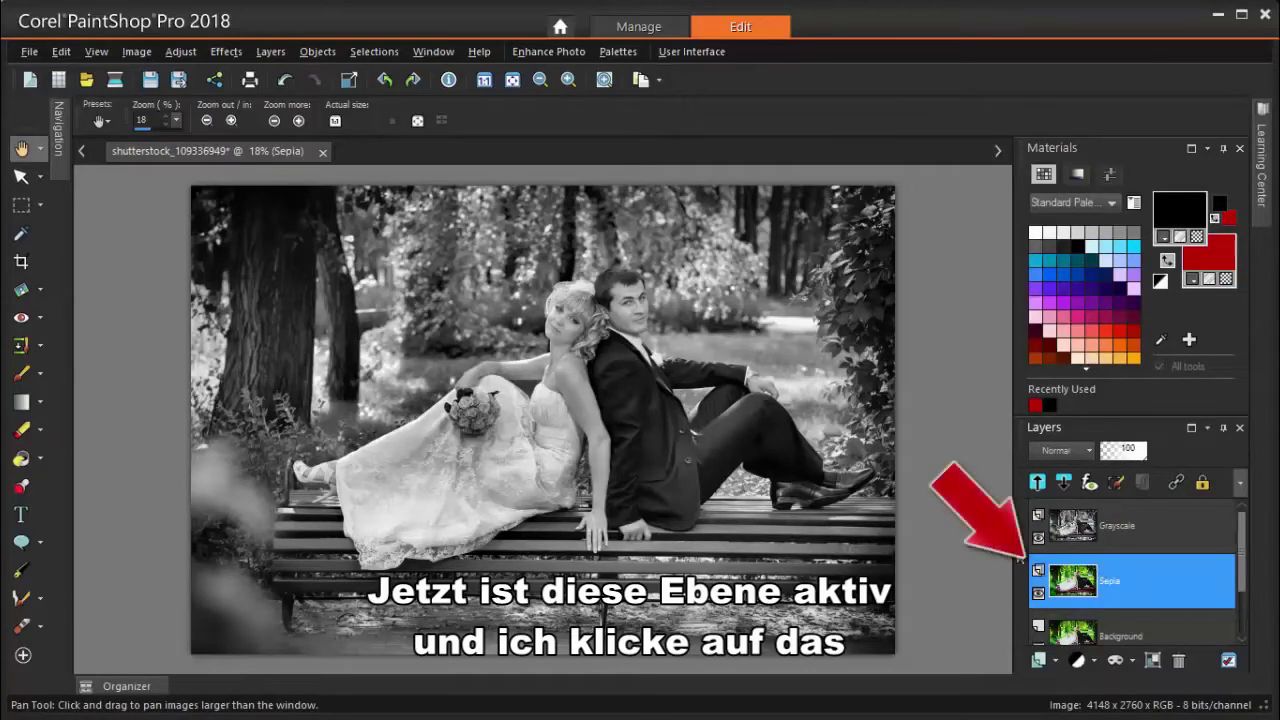
Hide the Grayscale layer.
click(1038, 538)
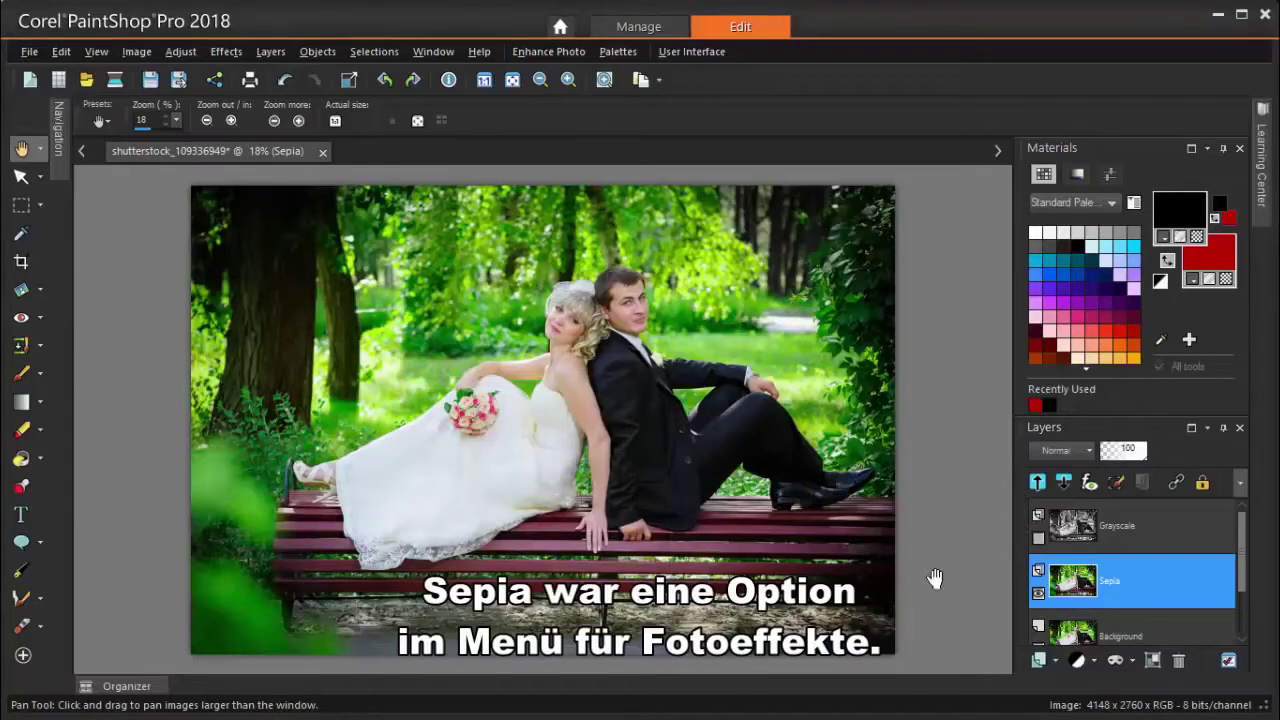
click(228, 52)
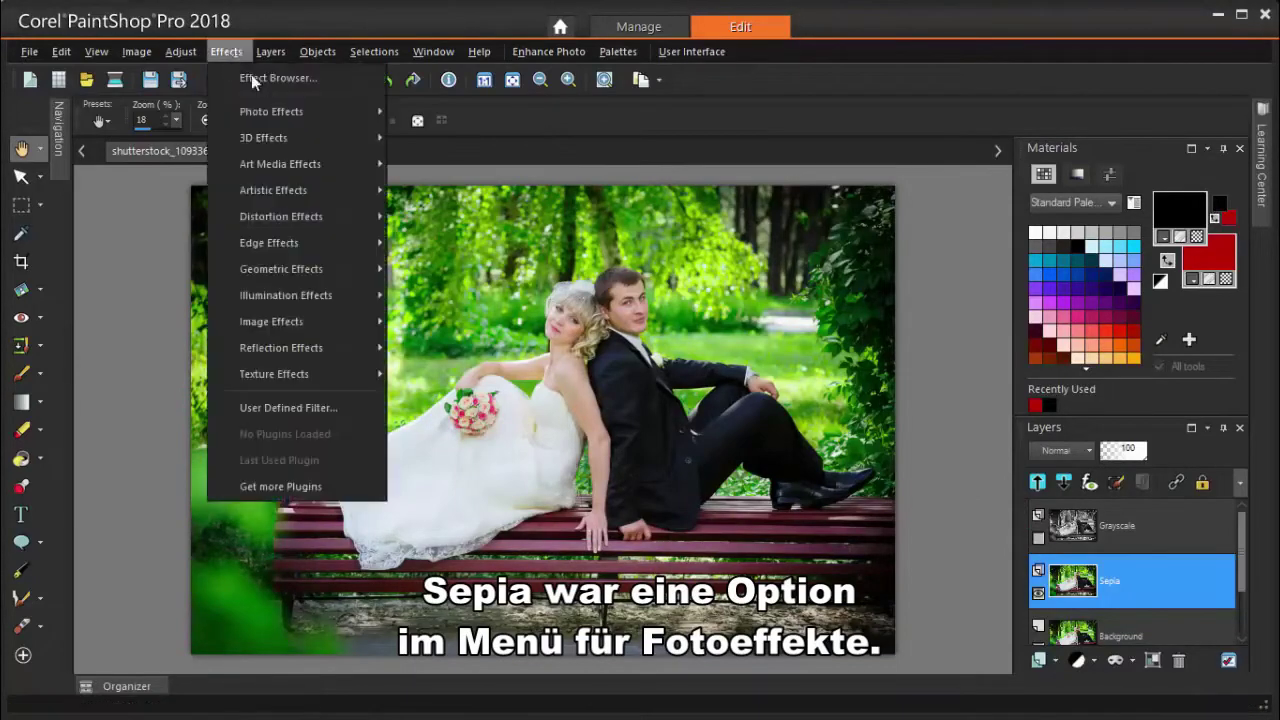
mouse_move(273, 111)
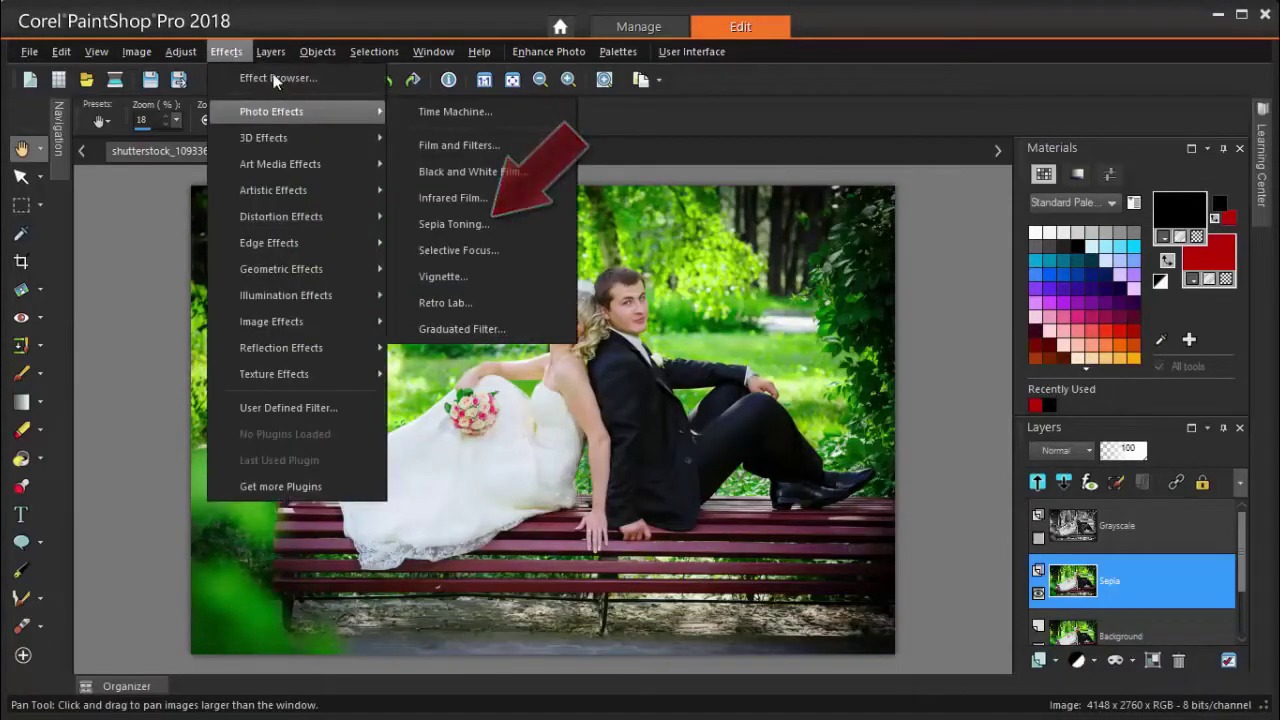
click(270, 22)
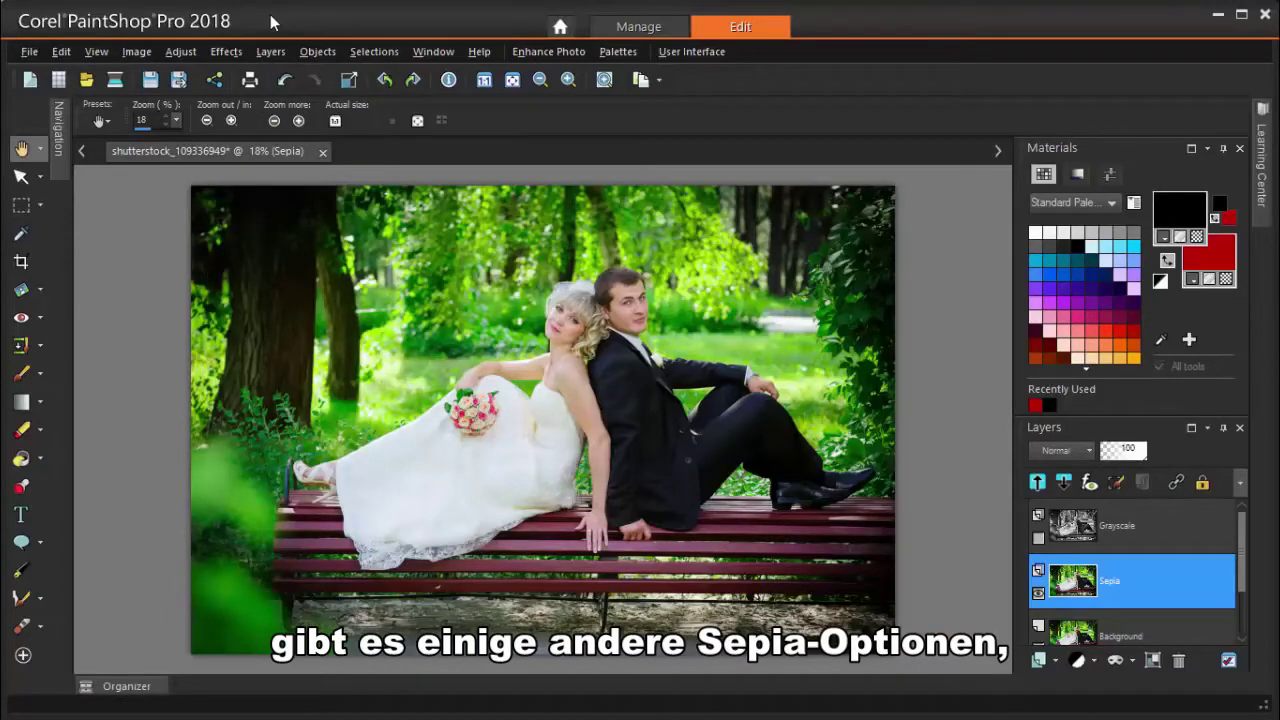
Apply the Sepia Medium age instant effect from Film Styles to the Sepia layer, and close the Instant Effects palette.
right_click(520, 110)
mouse_move(670, 331)
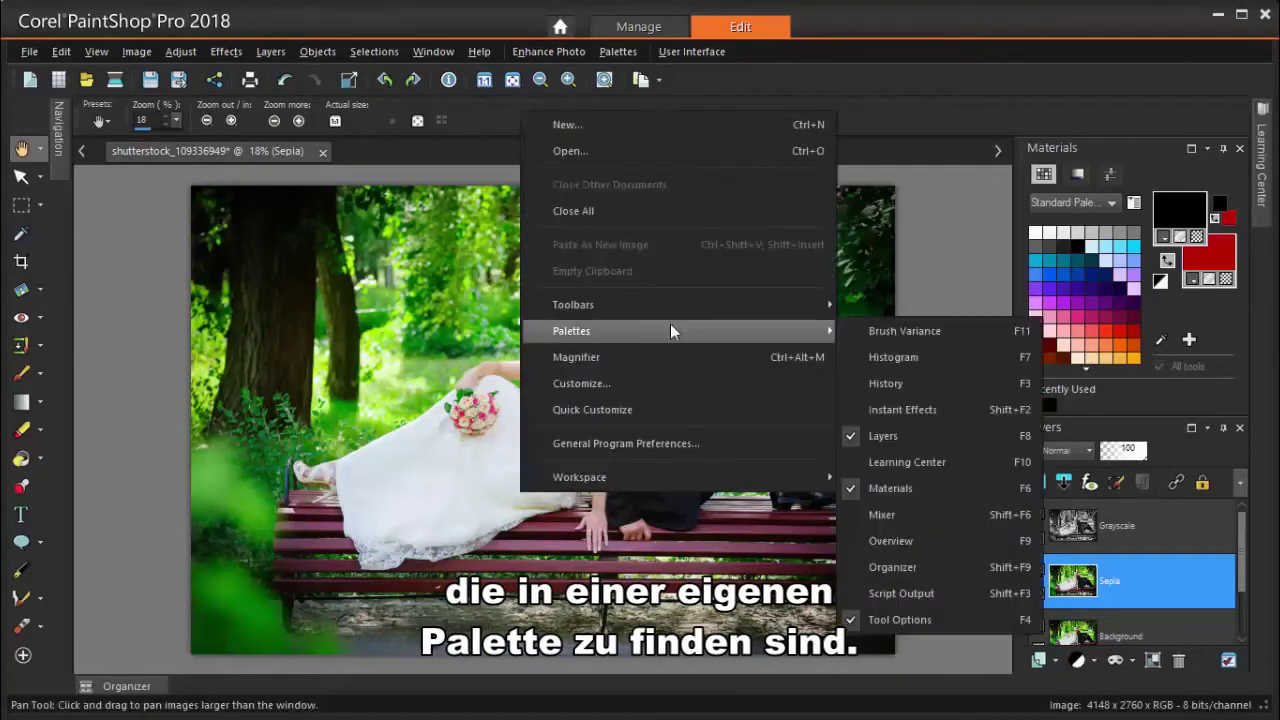
click(892, 415)
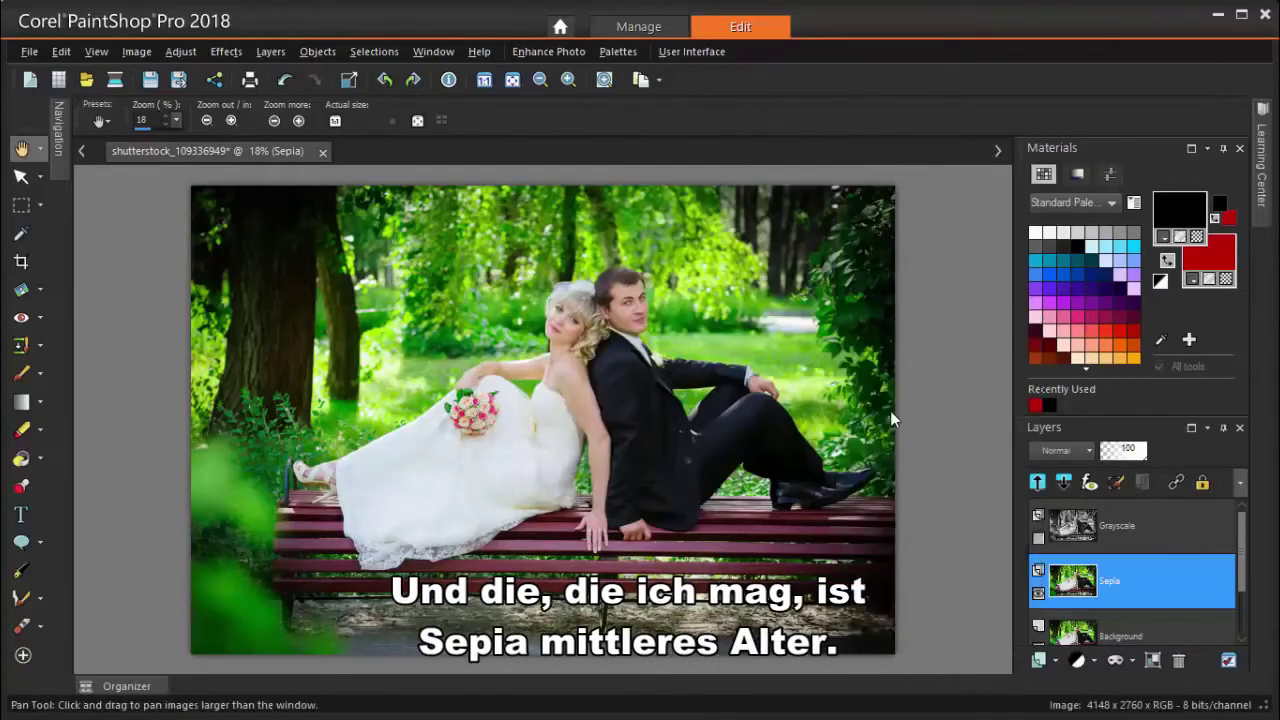
drag(1007, 388, 1022, 658)
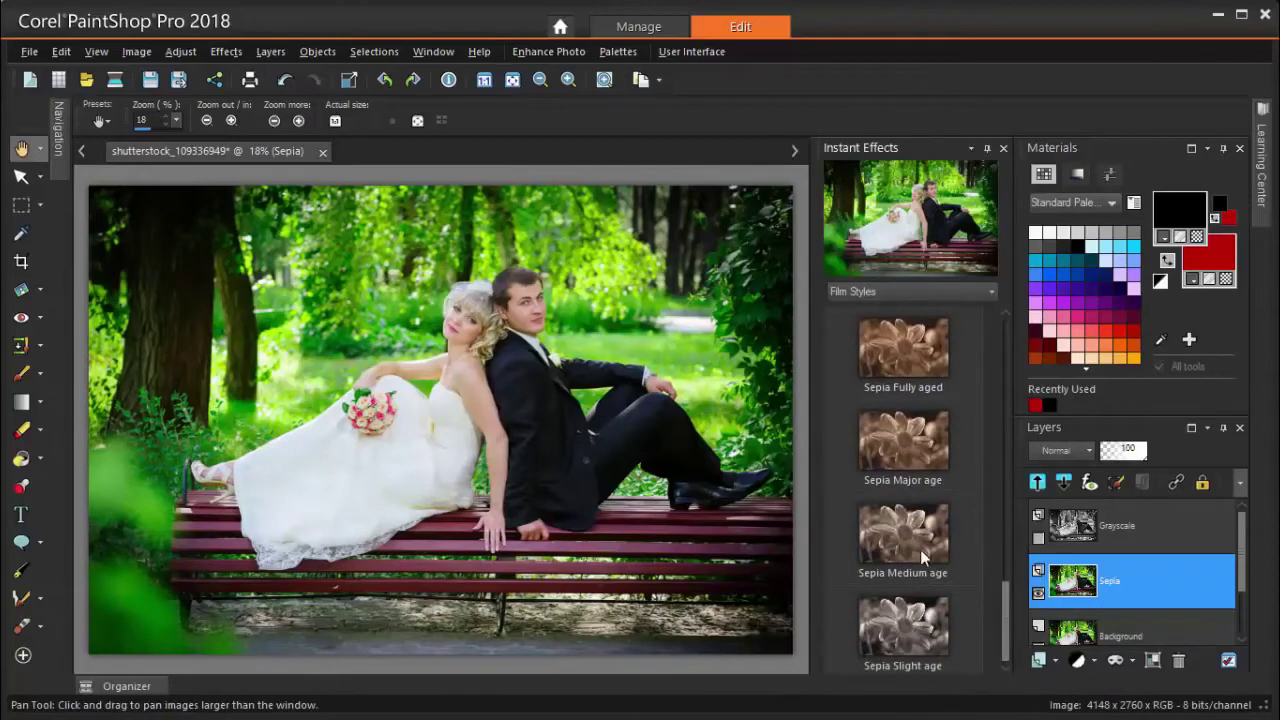
double_click(973, 530)
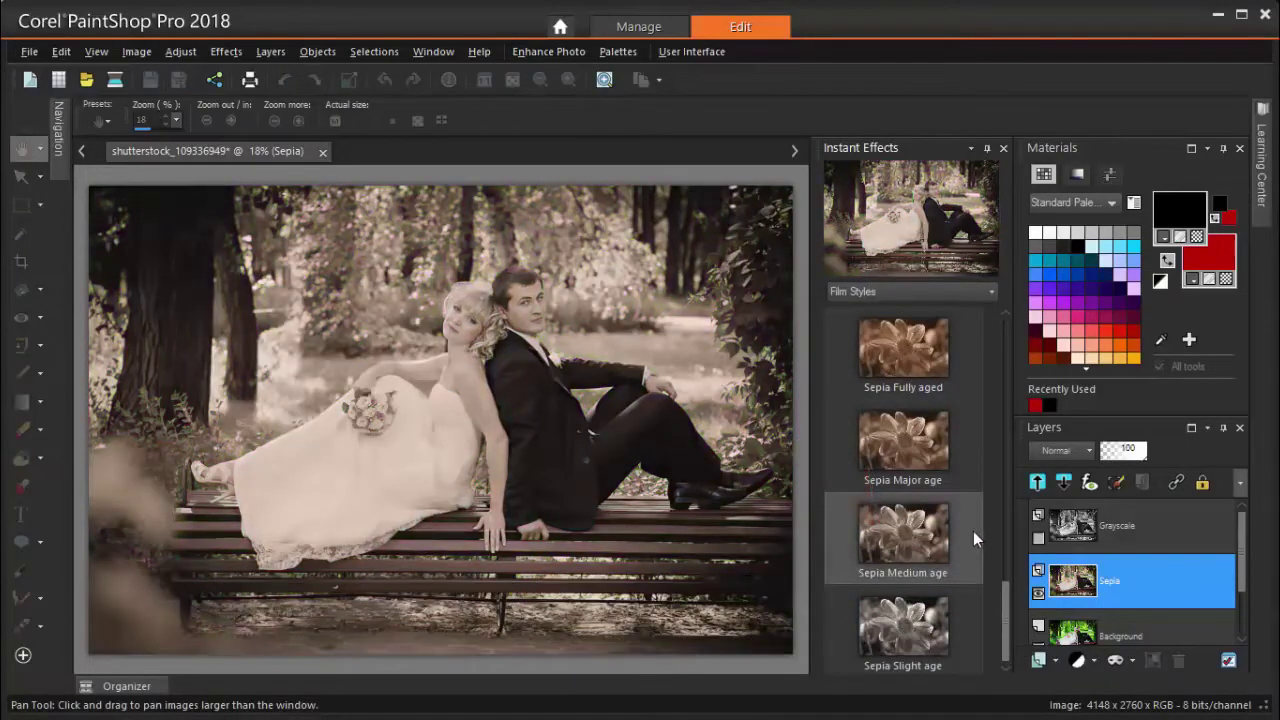
click(973, 531)
click(1000, 149)
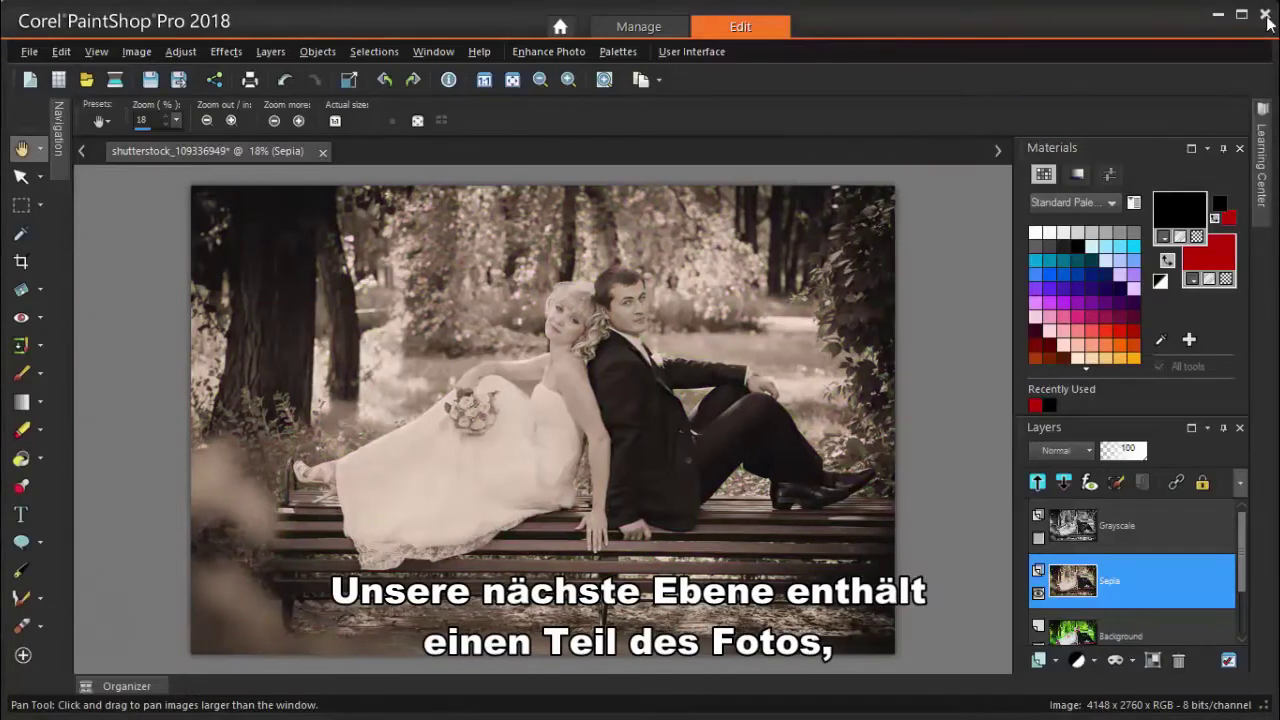
Duplicate the original Background layer and move the copy to the top of the layer stack.
click(1132, 630)
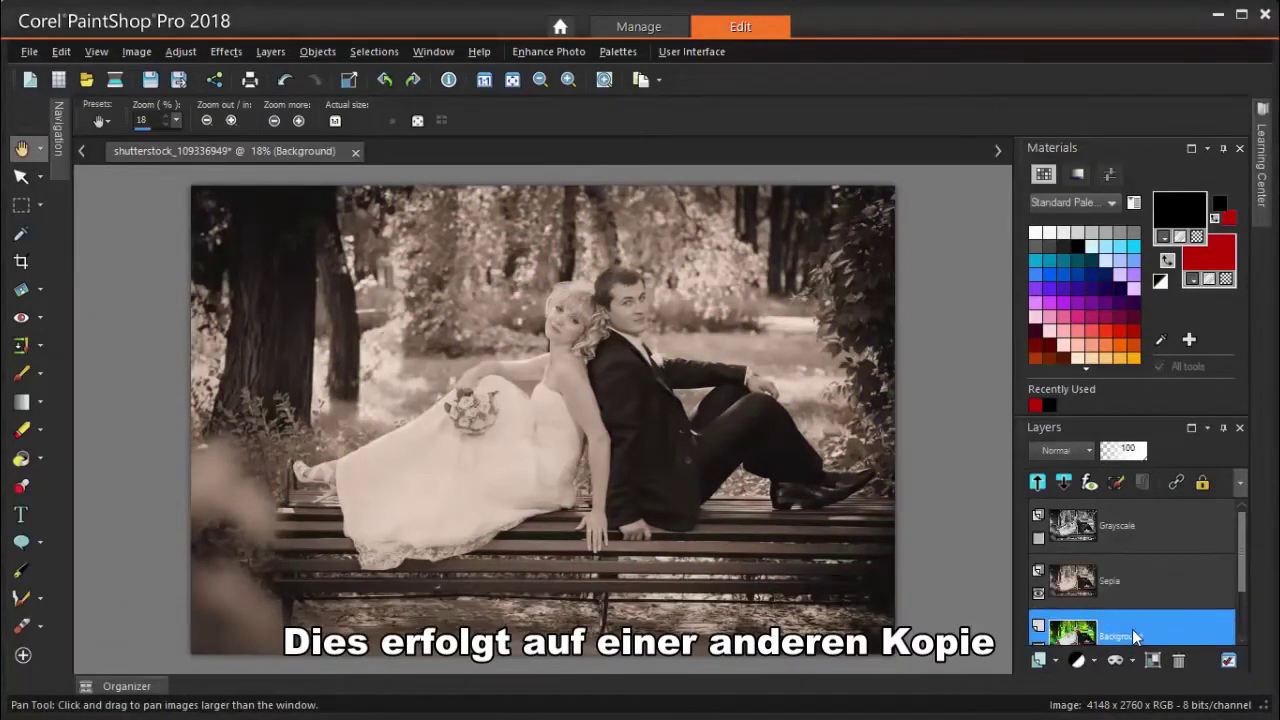
scroll(1232, 592, down, 1)
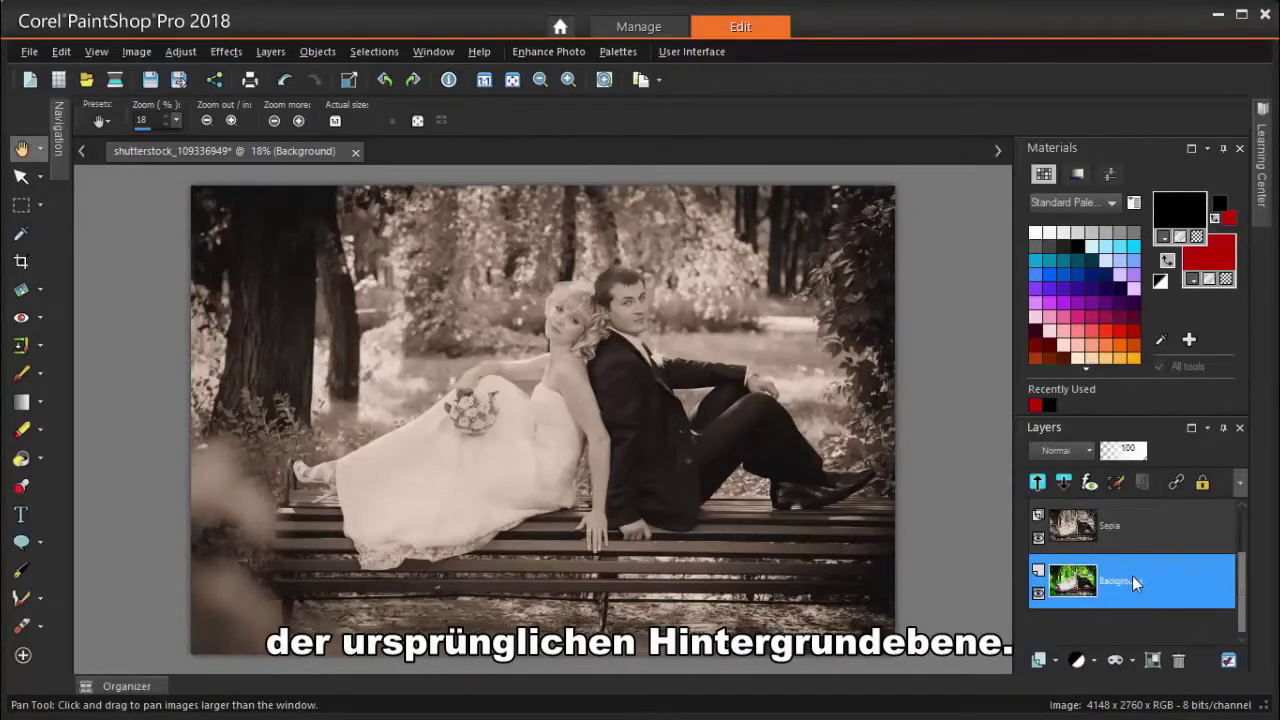
right_click(1135, 583)
click(1200, 362)
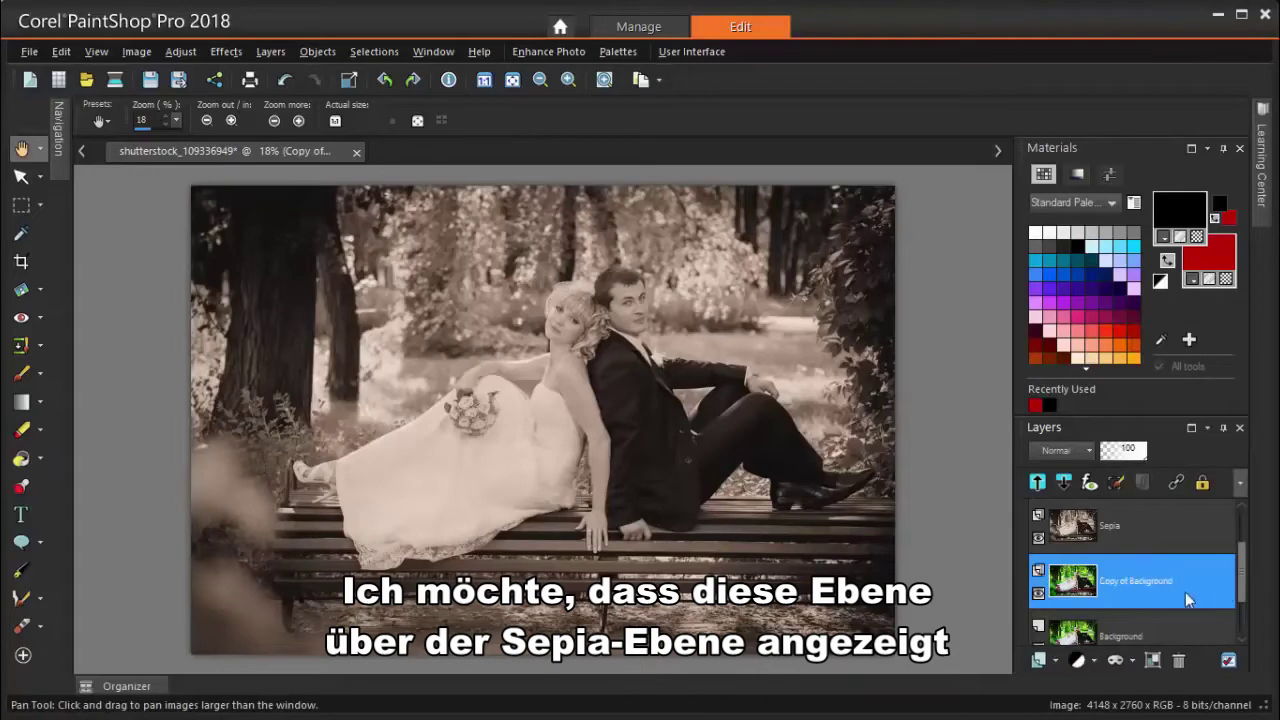
drag(1117, 587, 1155, 537)
Rename the topmost layer copy as Masked Color.
double_click(1143, 525)
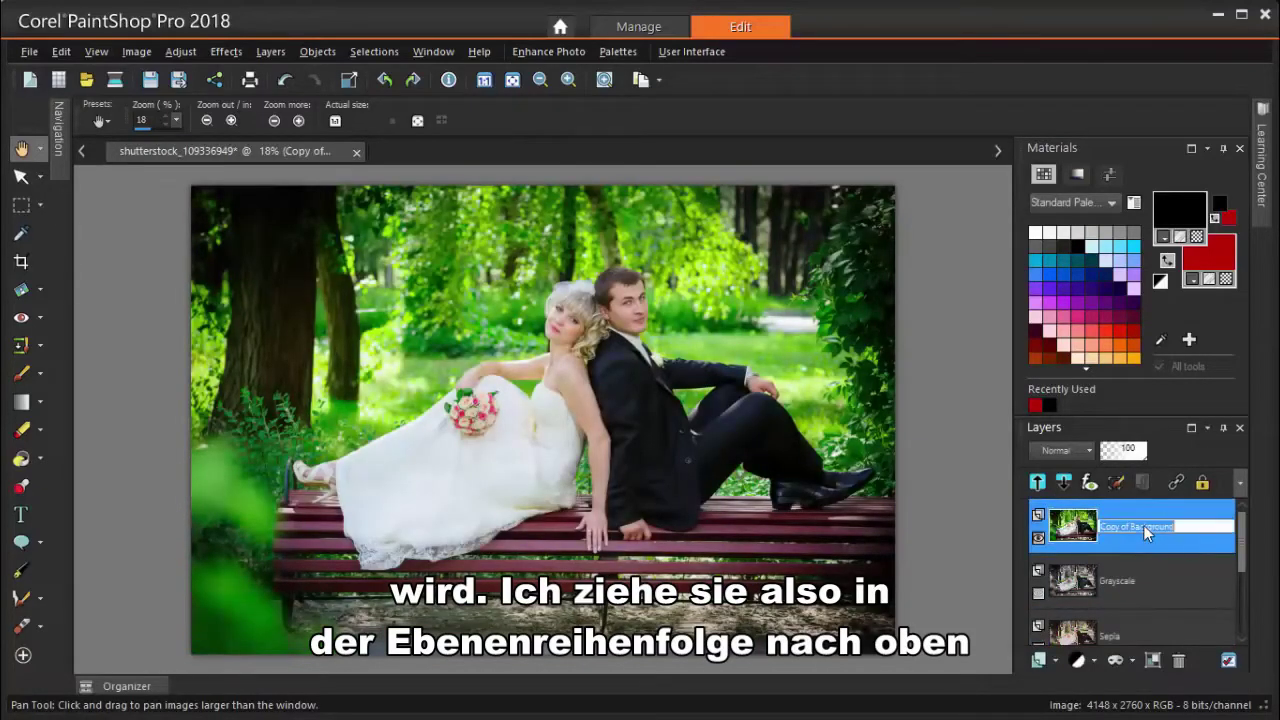
text(Masked Color)
key(Return)
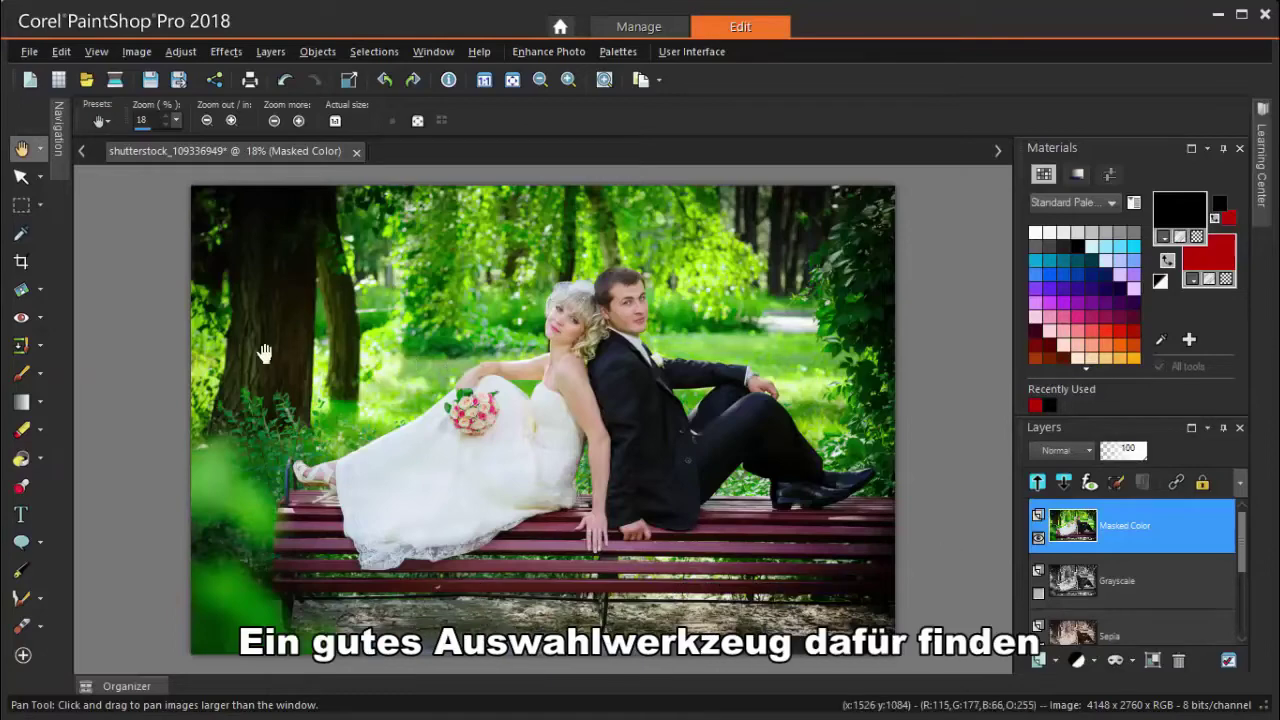
Select the groom's suit and the bride's dress and arms on the Masked Color layer with the Smart Selection Brush.
click(39, 206)
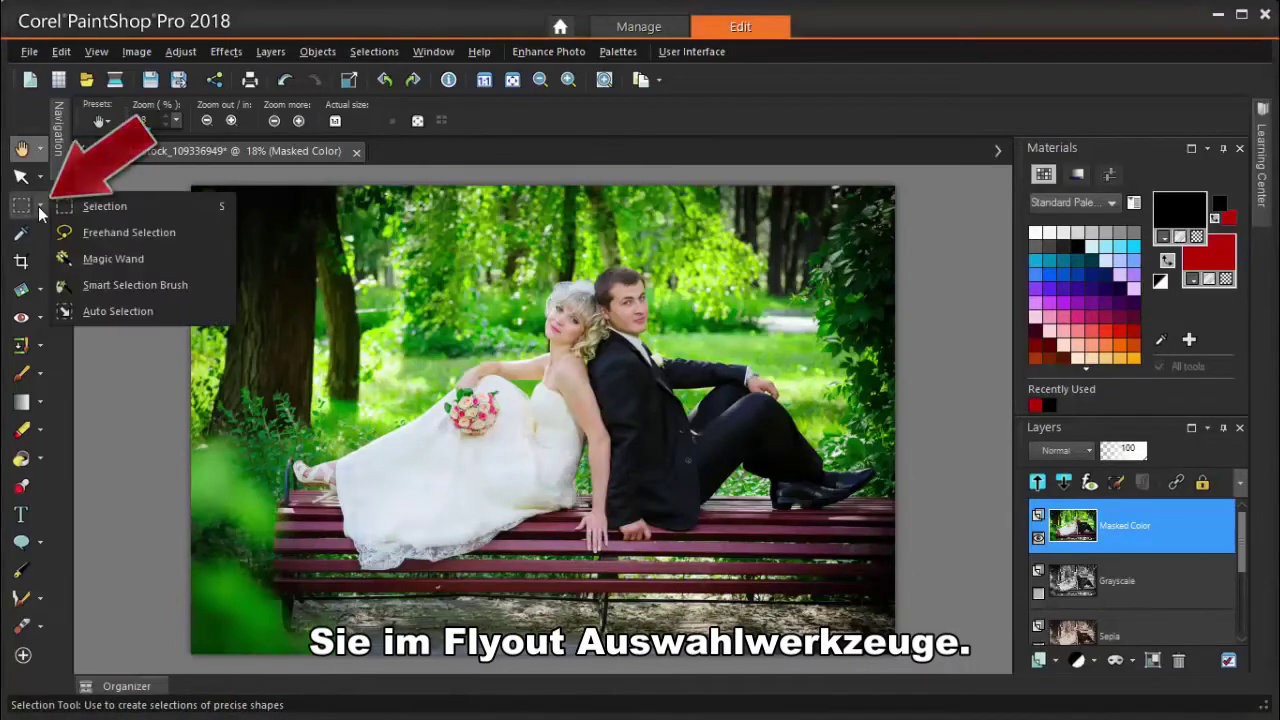
click(127, 285)
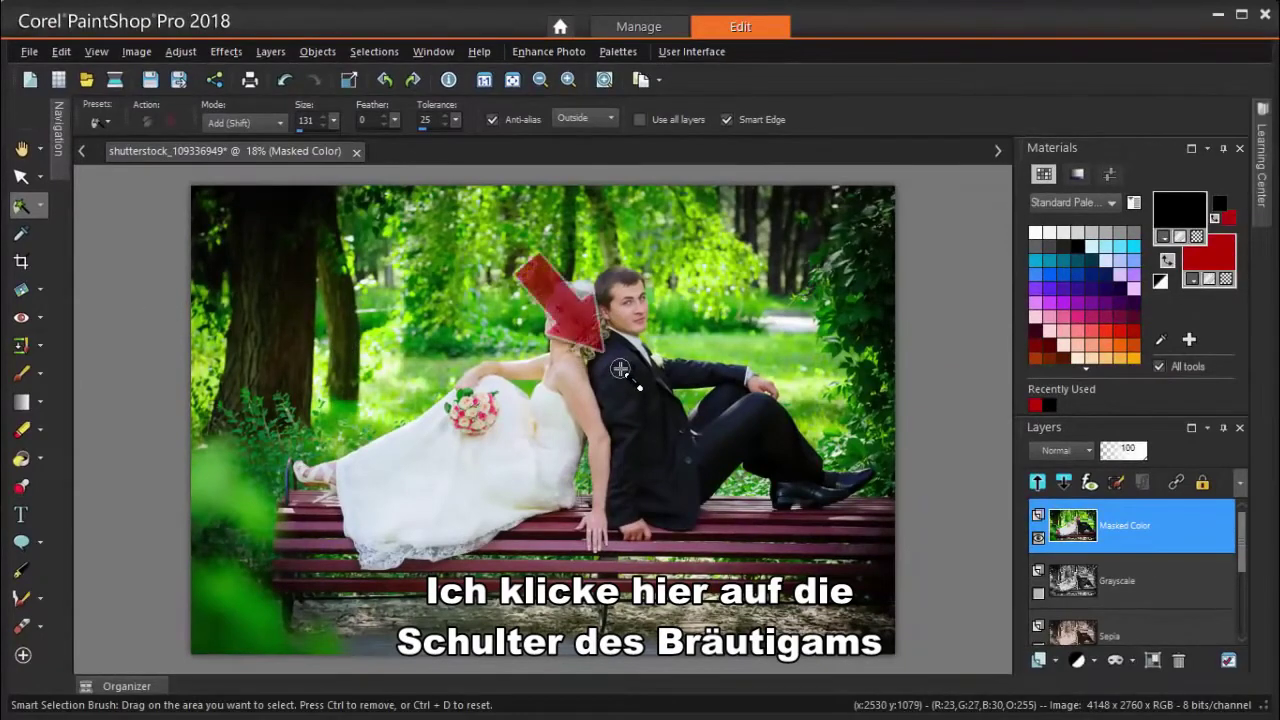
drag(620, 368, 667, 403)
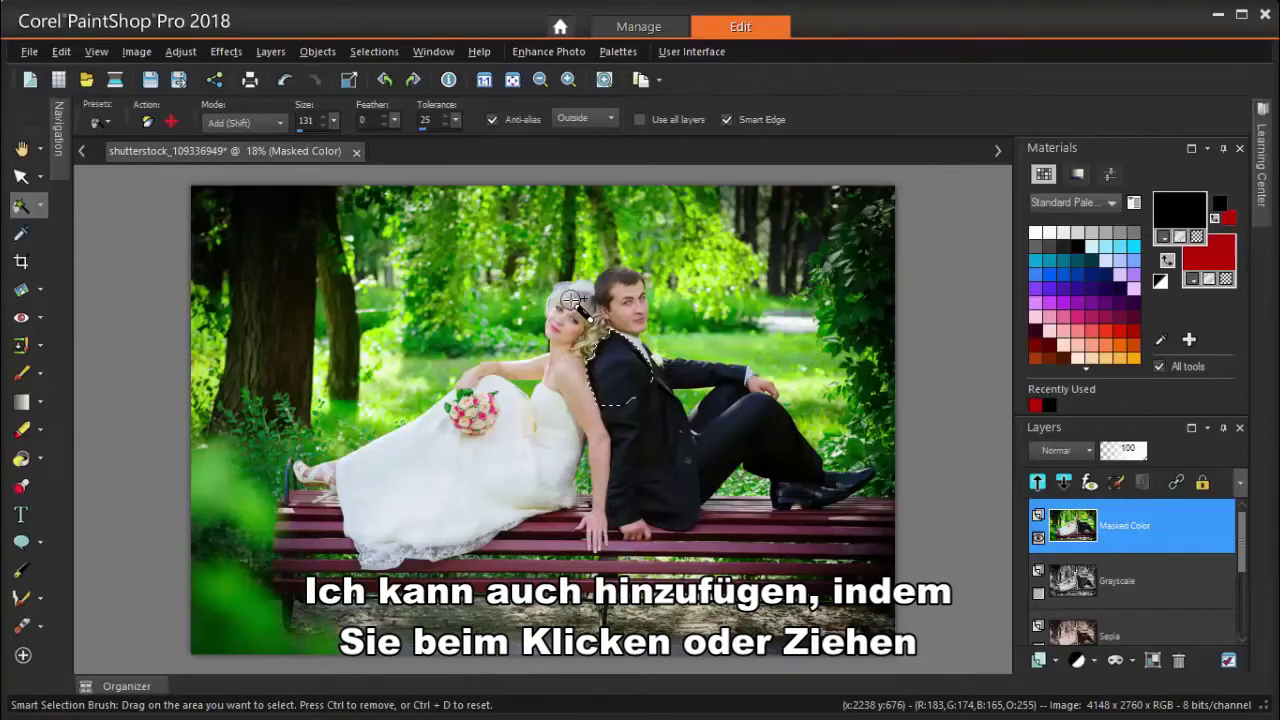
drag(634, 402, 662, 488)
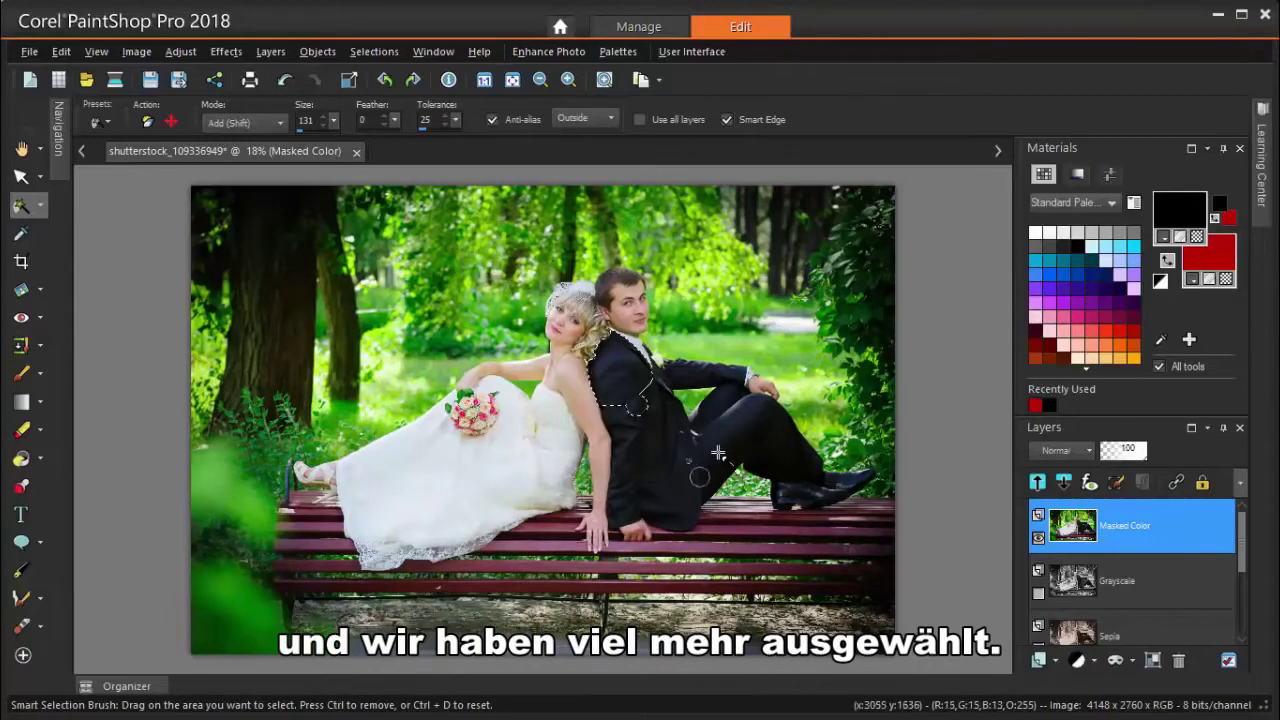
mouse_move(777, 428)
mouse_down()
mouse_move(800, 470)
mouse_move(845, 500)
mouse_up()
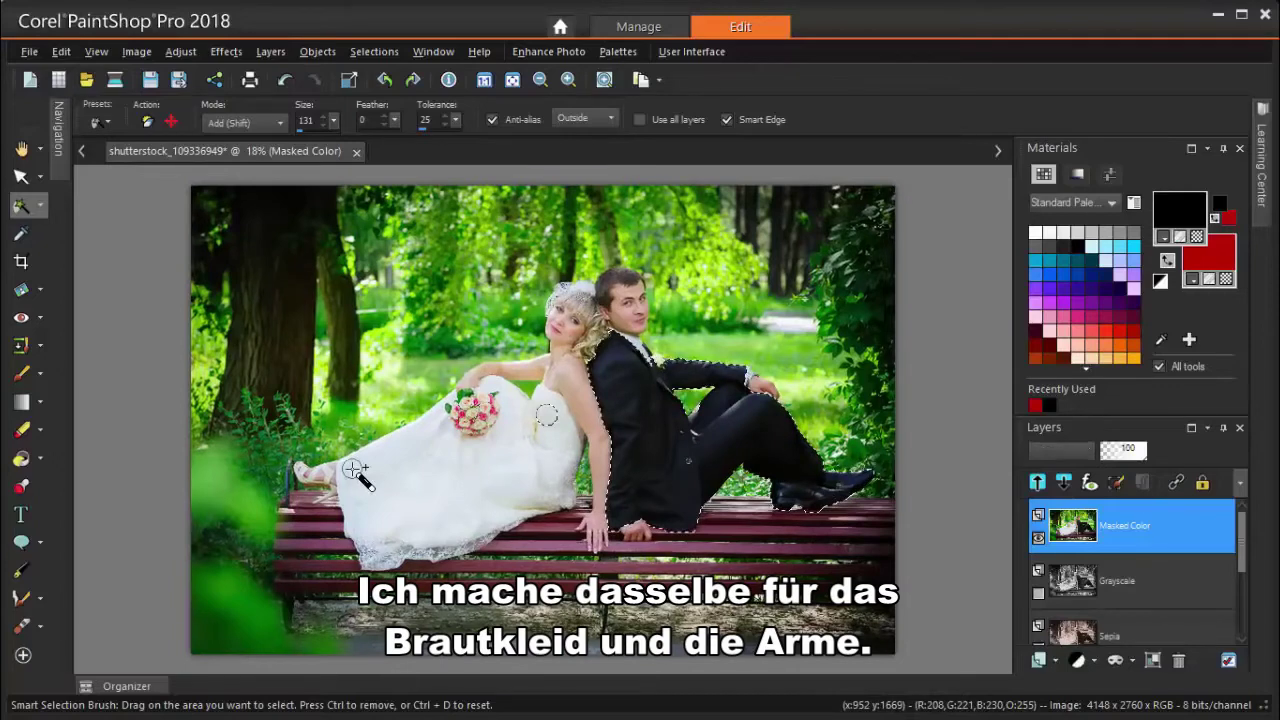
mouse_move(355, 470)
mouse_down()
mouse_move(501, 470)
mouse_move(533, 457)
mouse_move(565, 373)
mouse_move(597, 428)
mouse_move(597, 470)
mouse_move(596, 442)
mouse_move(626, 439)
mouse_move(511, 374)
mouse_move(539, 378)
mouse_move(504, 362)
mouse_up()
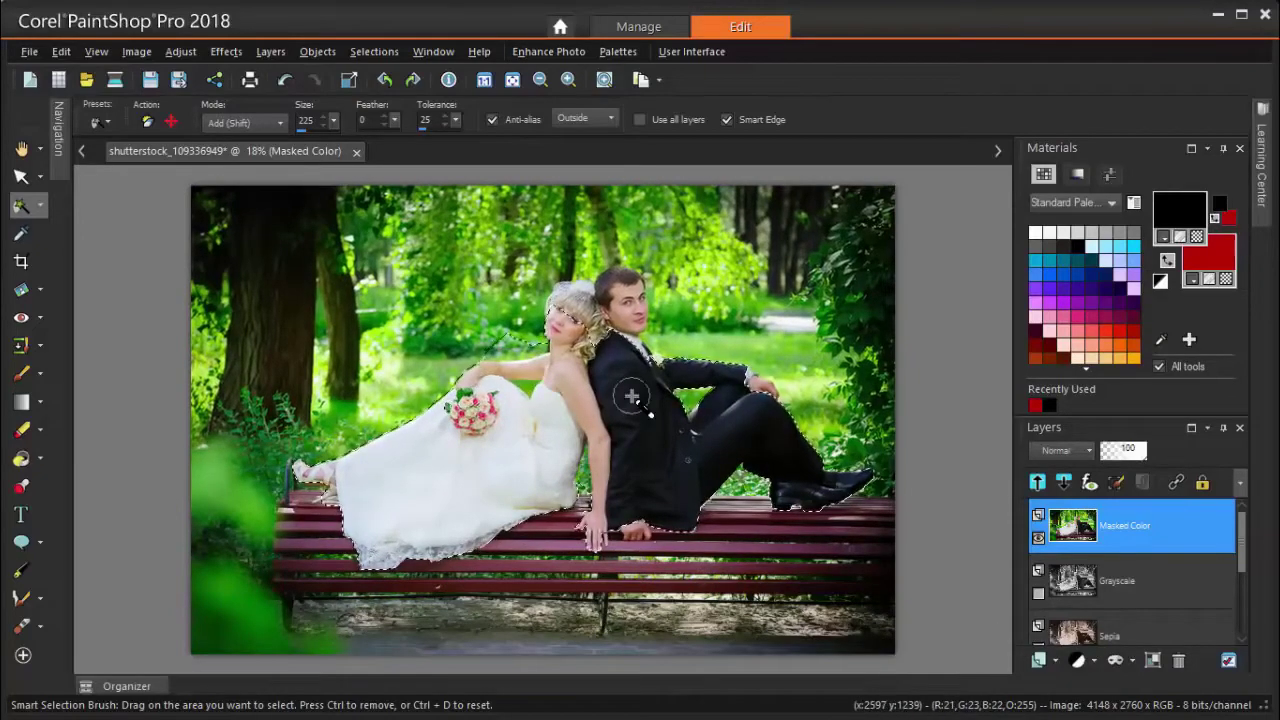
Add the groom's head, the bride's face and hair, and the groom's hand to the selection with a Smart Selection Brush of size 116.
scroll(615, 300, up, 1)
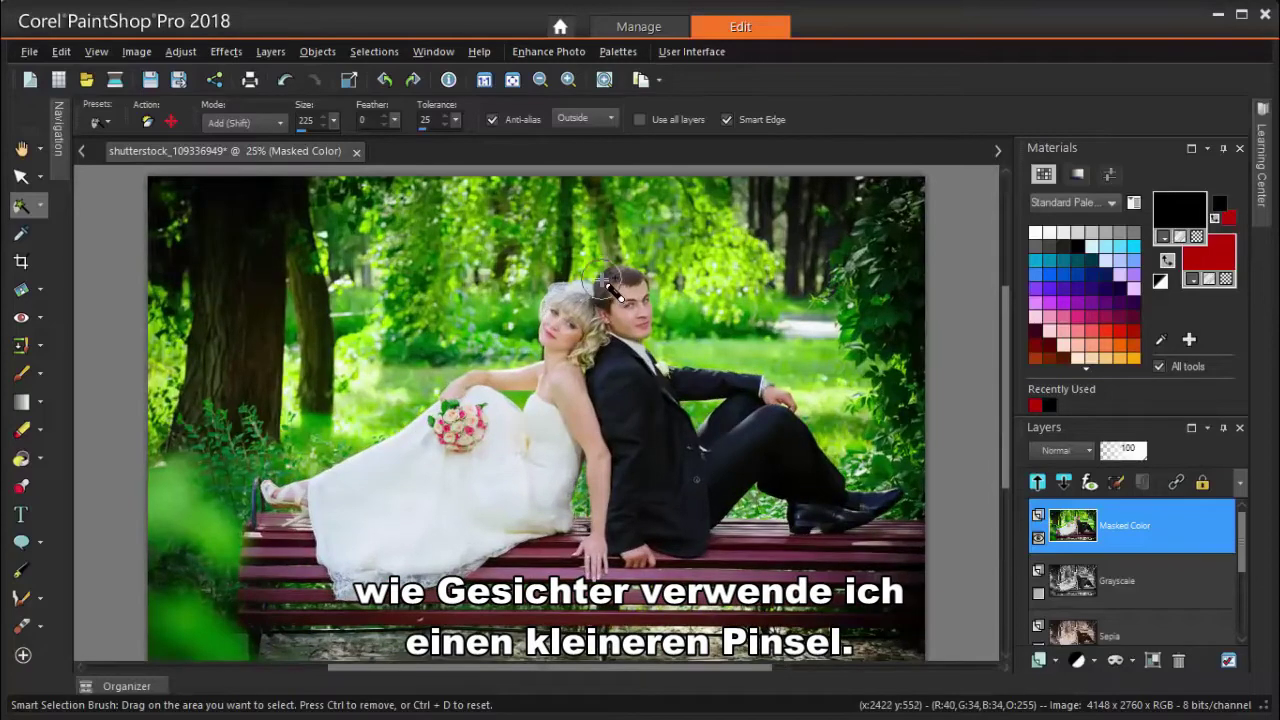
scroll(607, 287, up, 3)
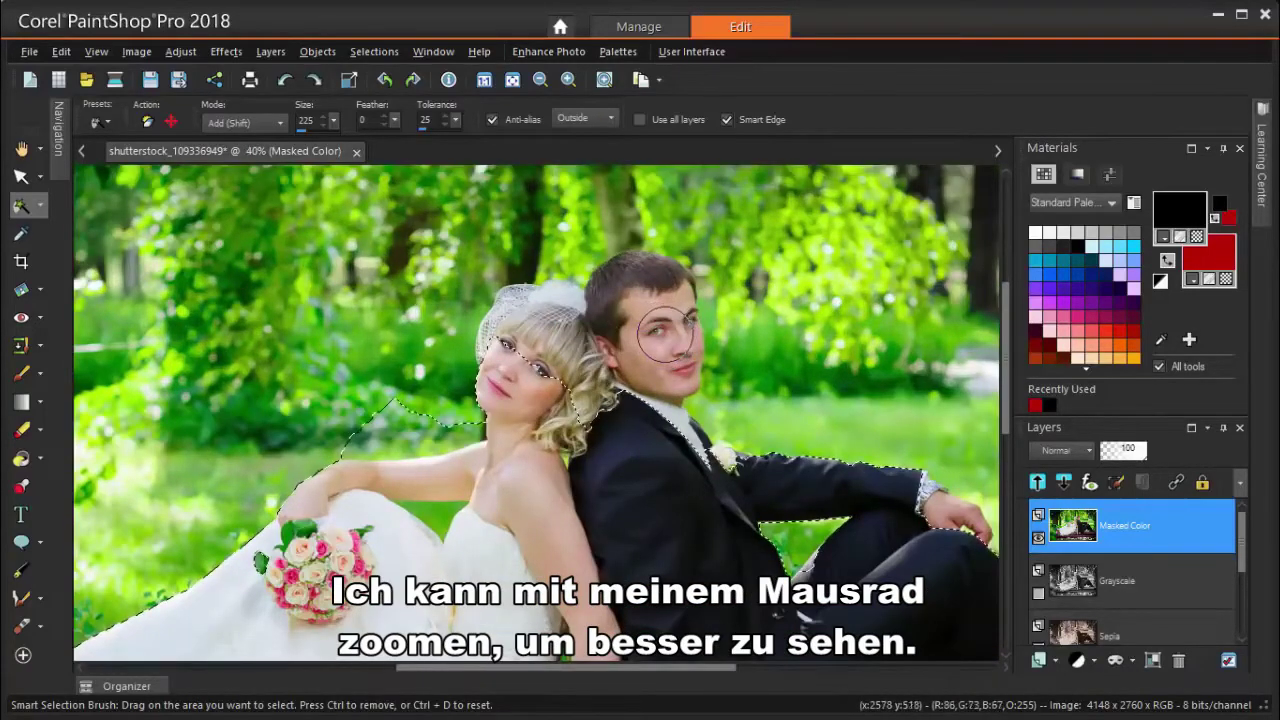
drag(665, 334, 642, 280)
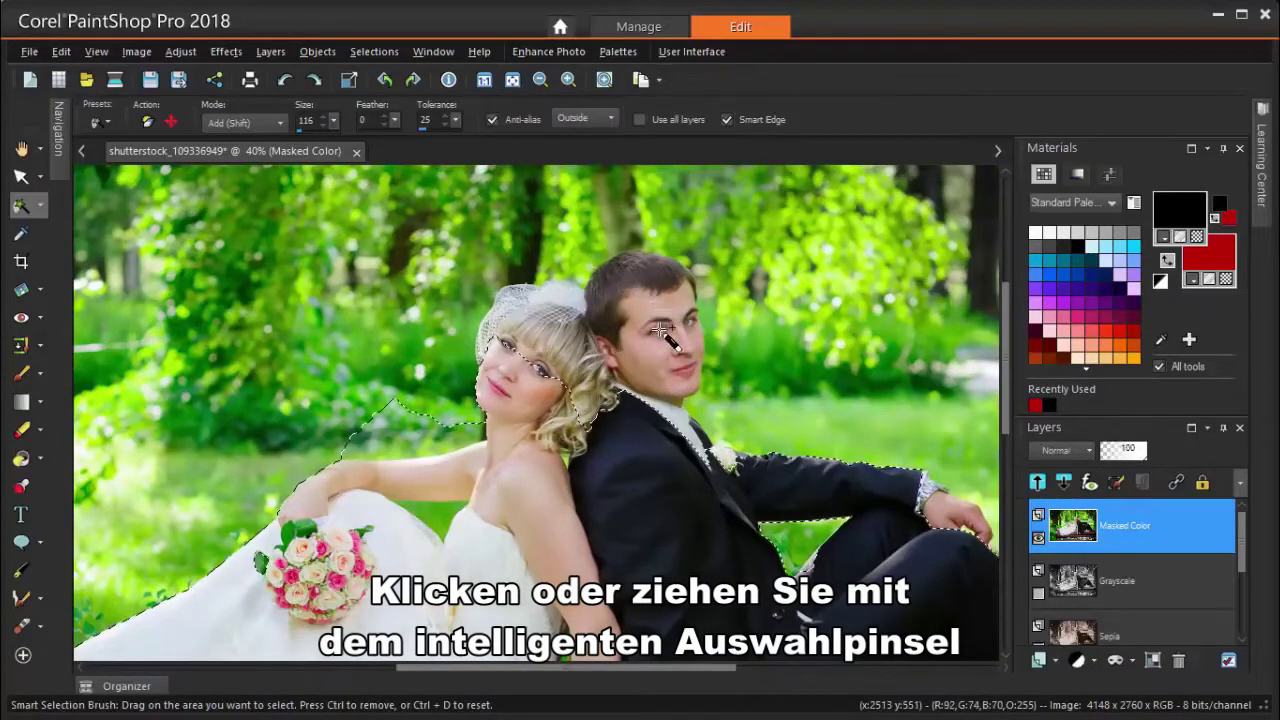
drag(662, 330, 686, 380)
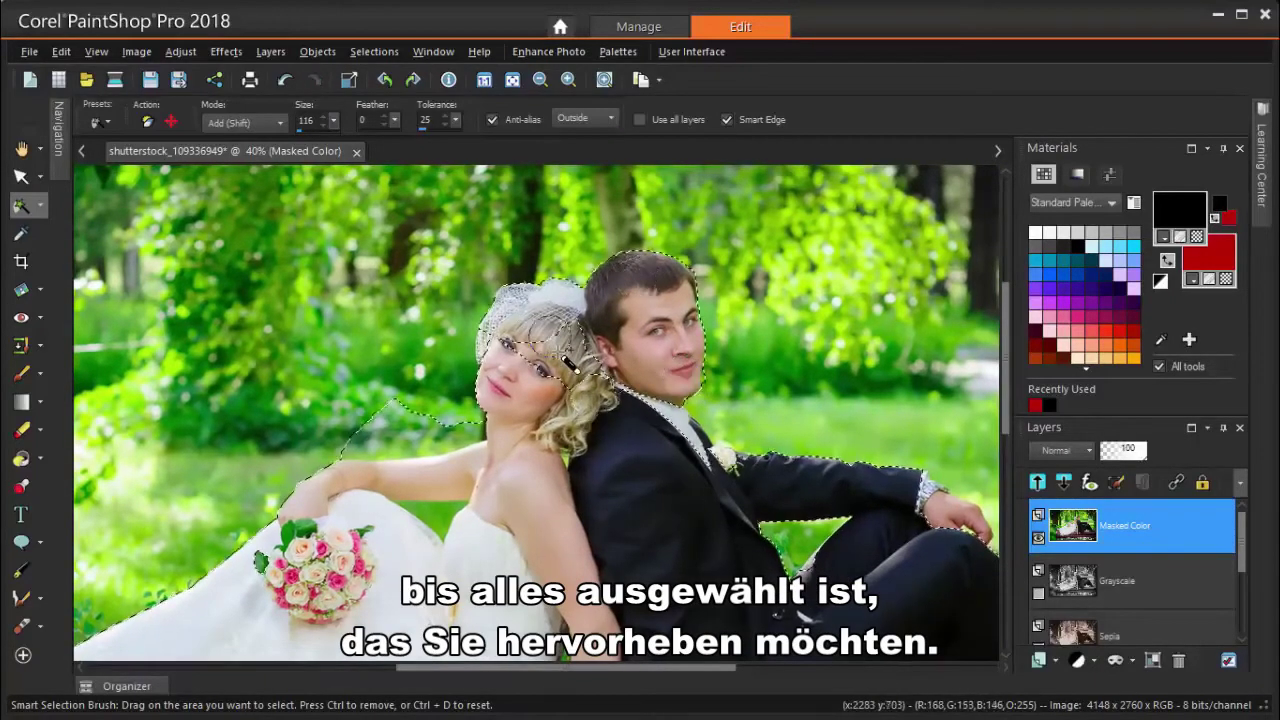
mouse_move(568, 362)
mouse_down()
mouse_move(610, 400)
mouse_move(528, 354)
mouse_move(606, 437)
mouse_up()
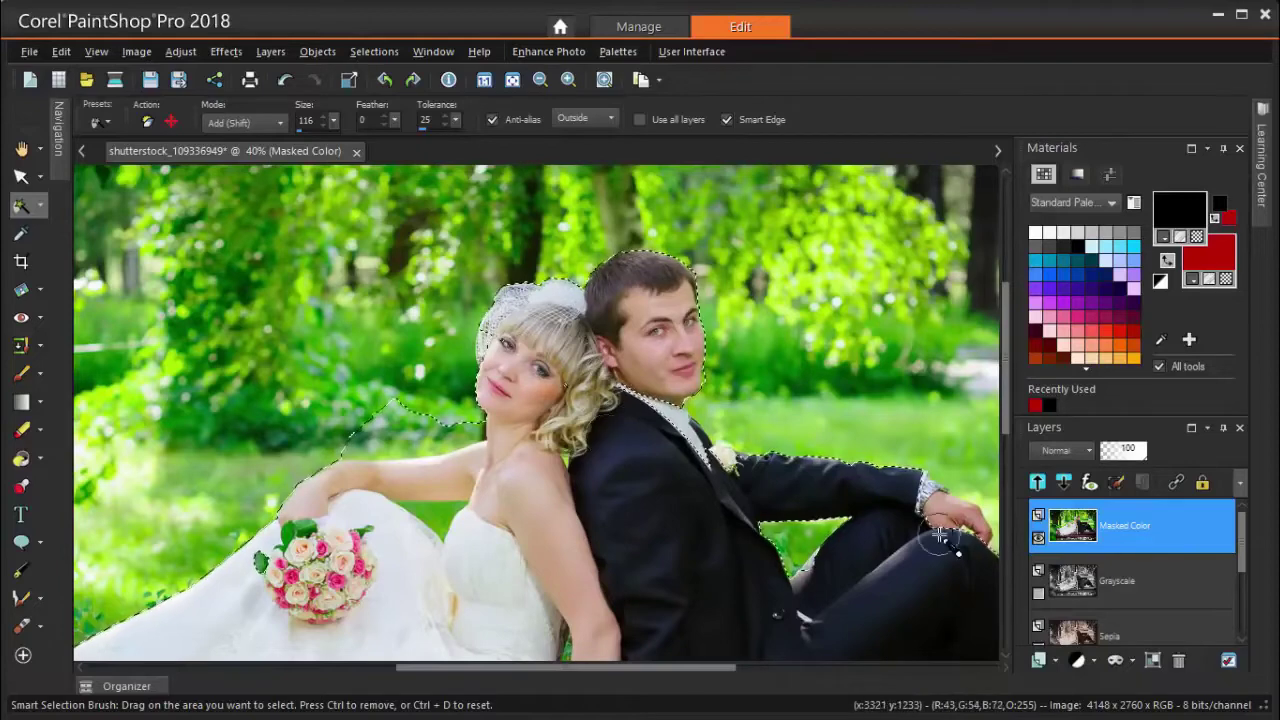
mouse_move(940, 535)
mouse_down()
mouse_move(950, 504)
mouse_move(952, 537)
mouse_up()
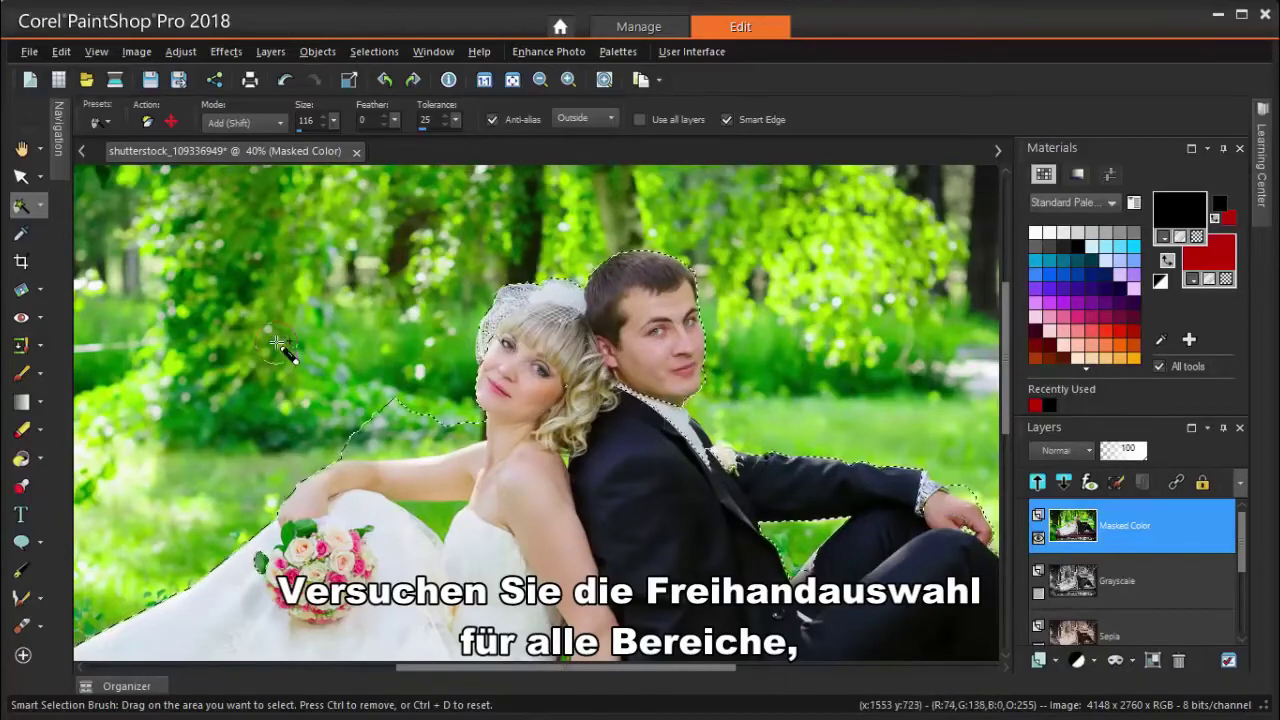
Add the missed area at the groom's cuff to the selection with the Freehand Selection tool.
click(41, 204)
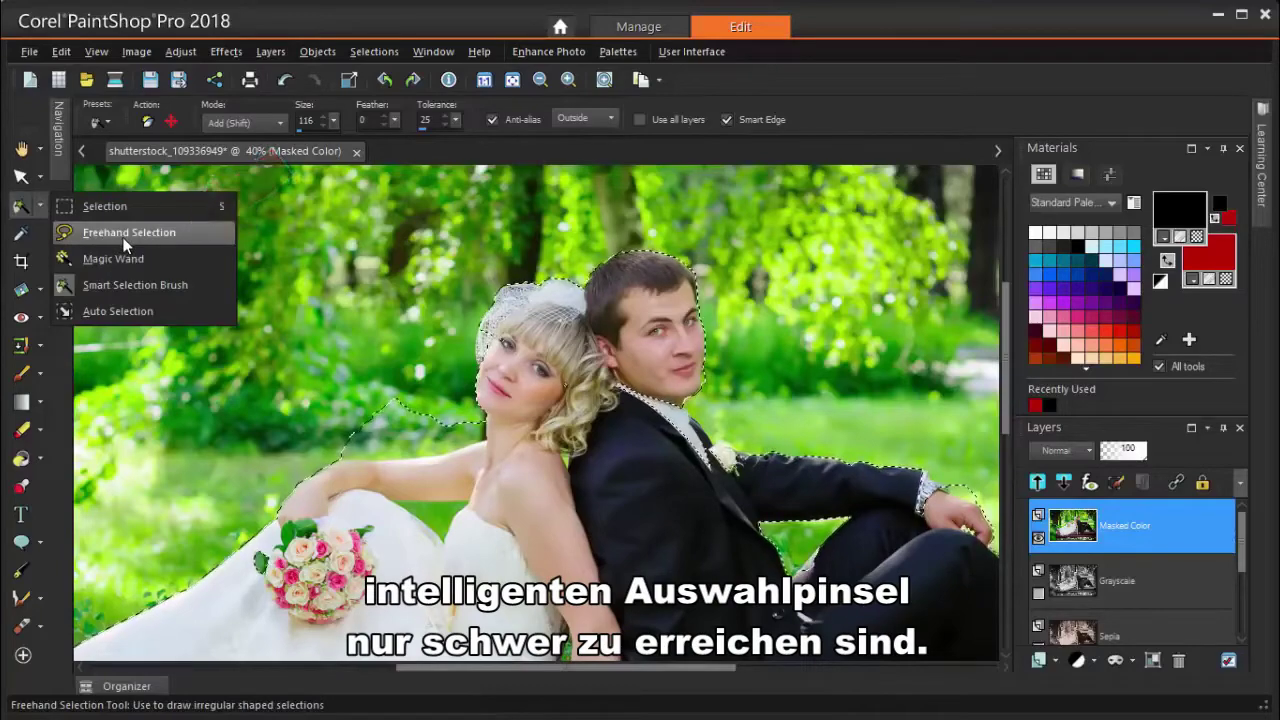
click(135, 285)
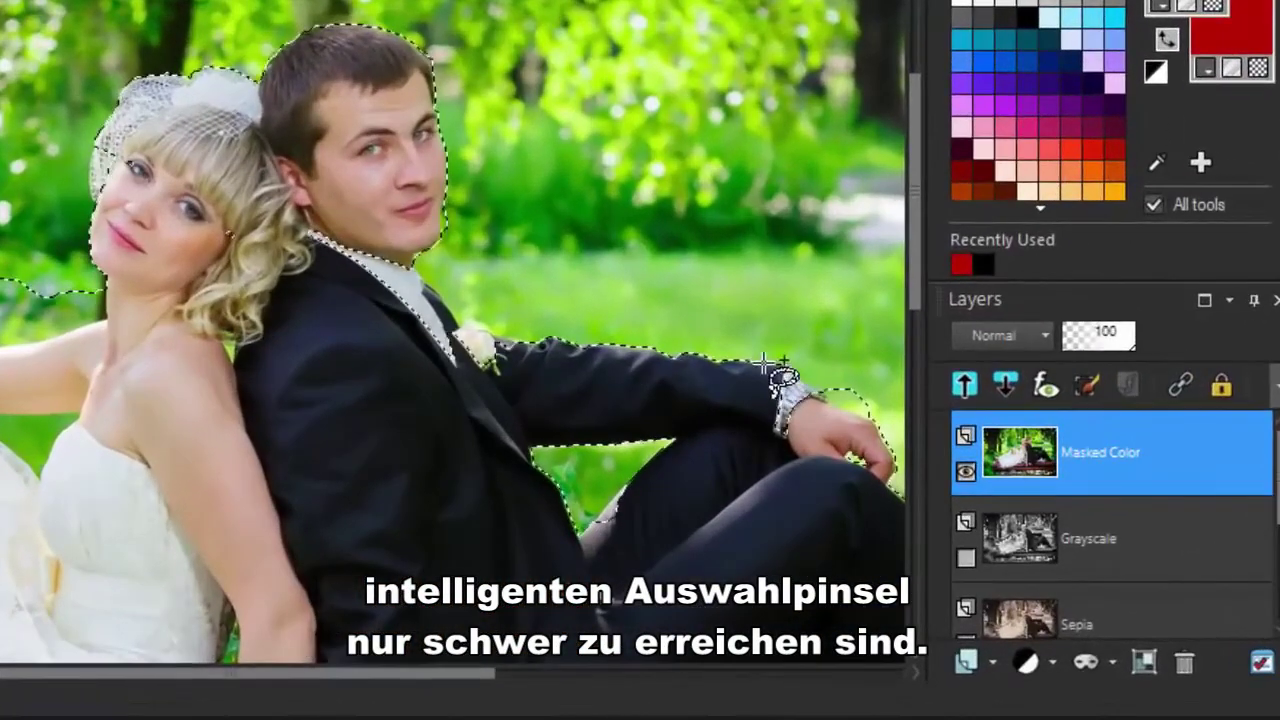
mouse_move(765, 368)
mouse_down()
mouse_move(765, 424)
mouse_move(816, 453)
mouse_move(784, 370)
mouse_up()
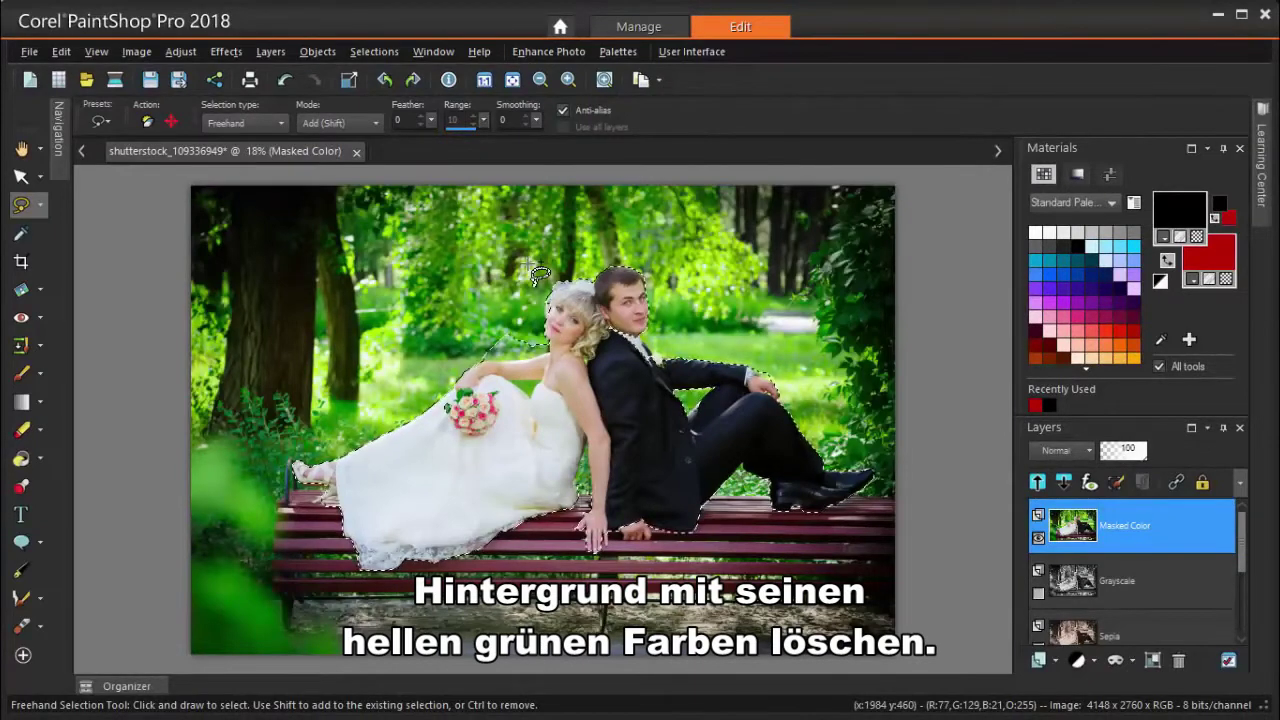
Invert the selection, delete the background around the couple from the Masked Color layer, and deselect.
click(378, 51)
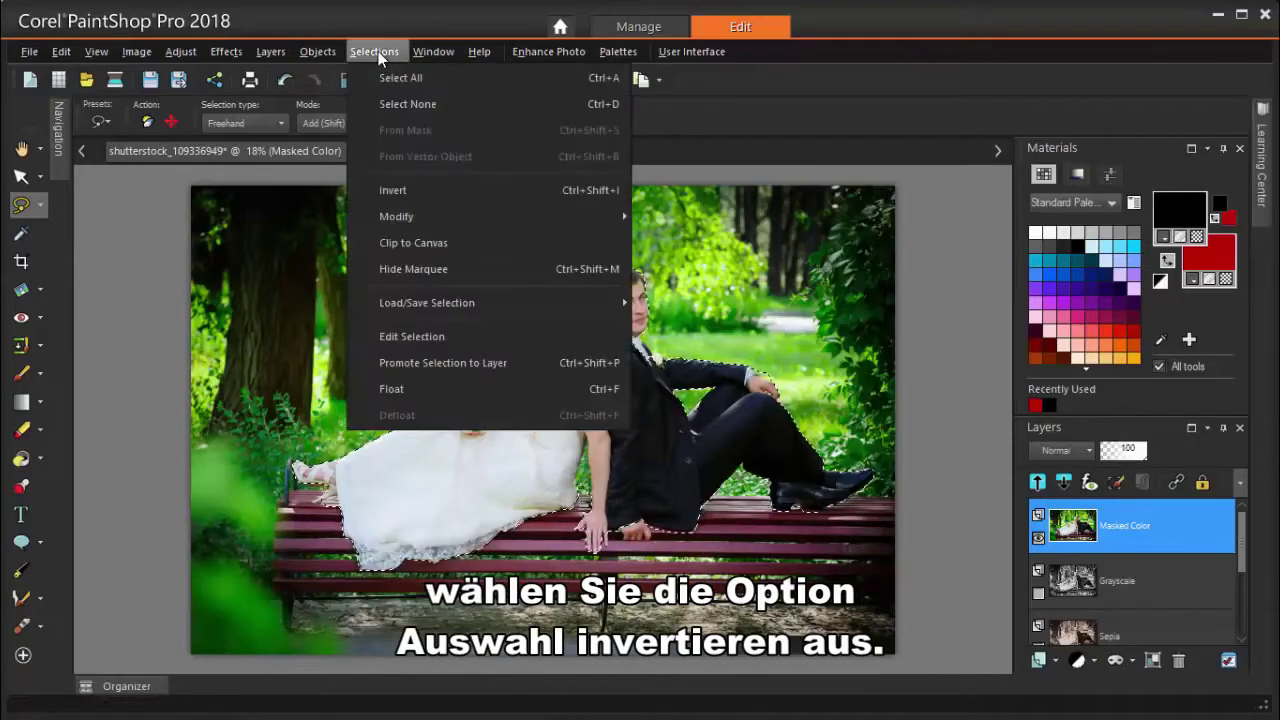
click(416, 192)
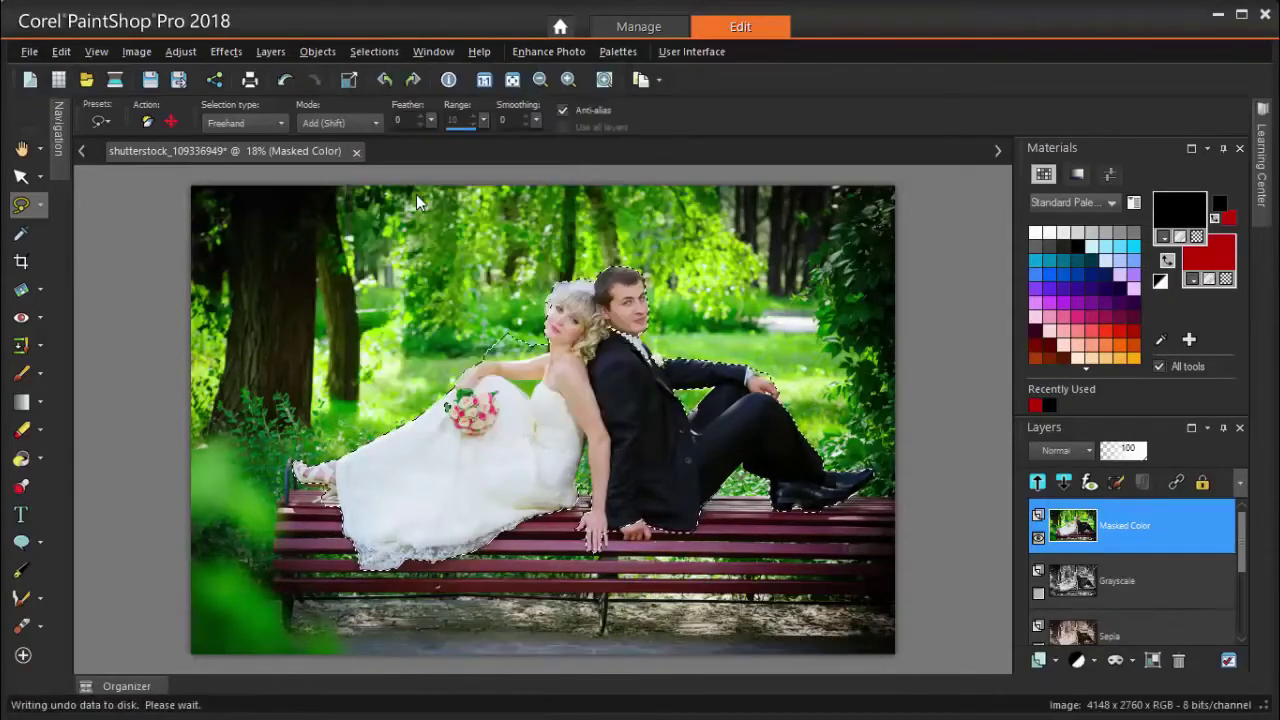
key(Delete)
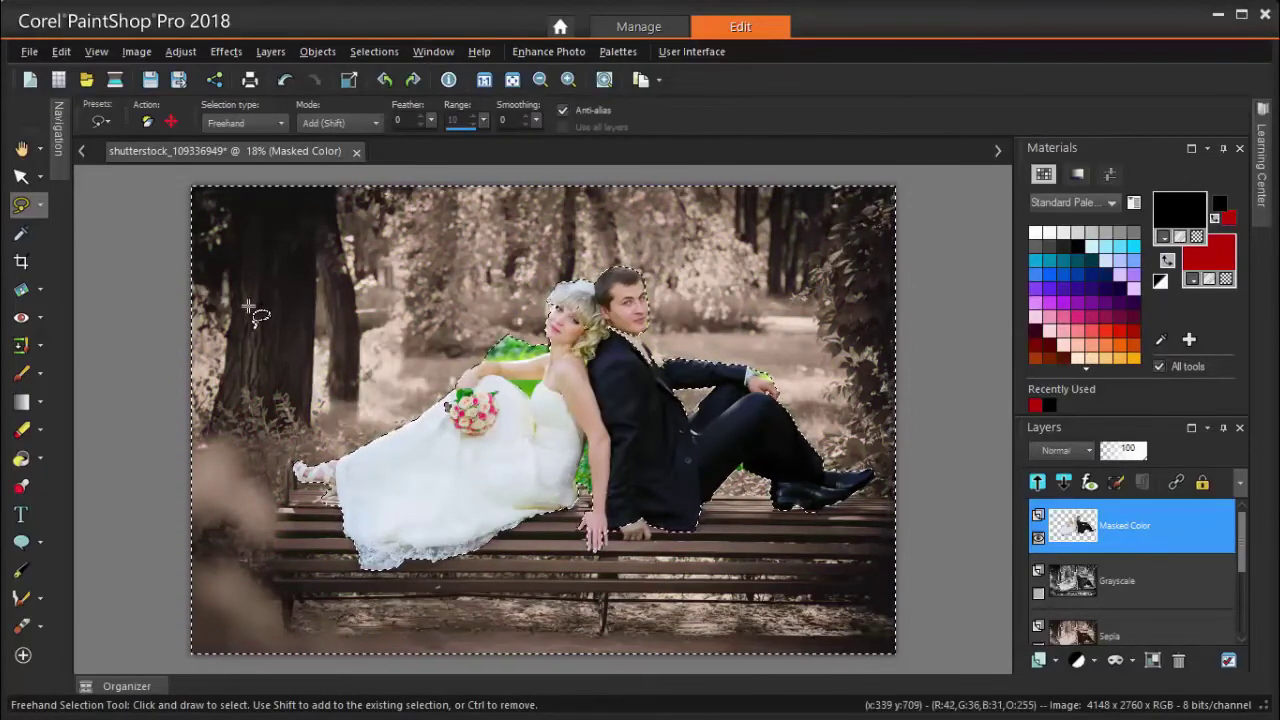
key(ctrl)
key(ctrl+d)
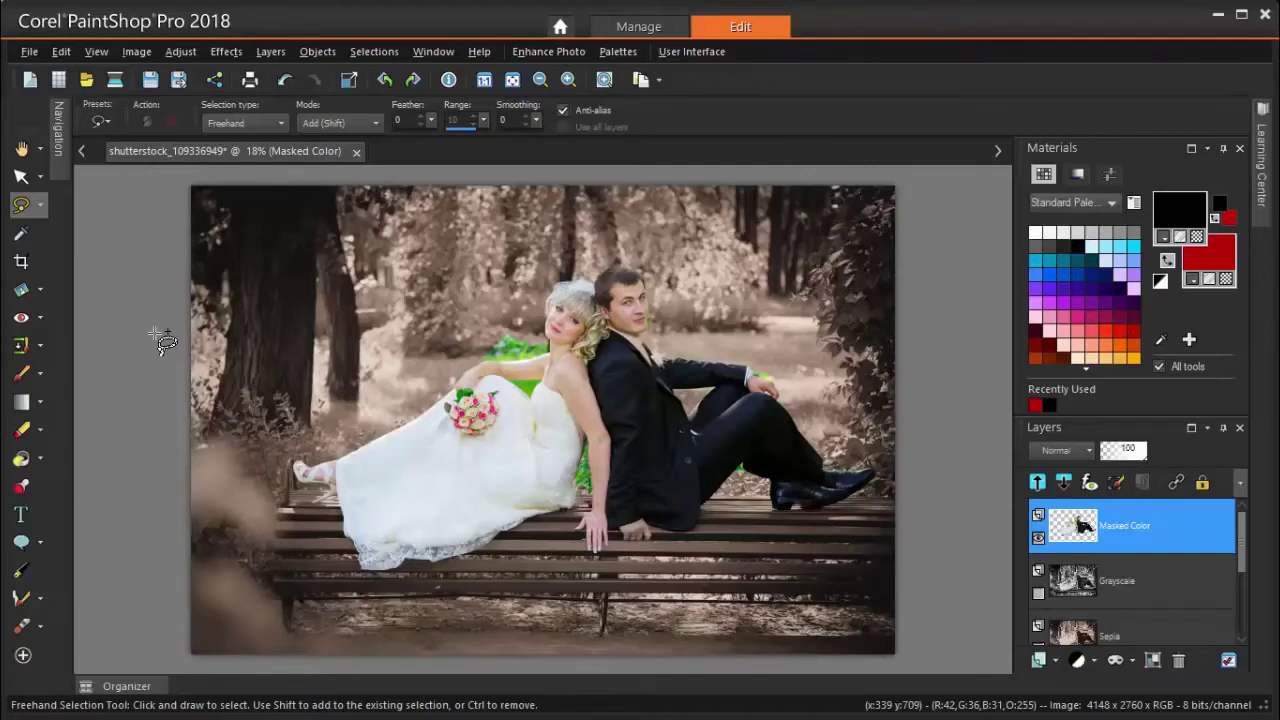
Erase the leftover green background patches around the couple from the Masked Color layer with the Eraser.
scroll(612, 373, up, 1)
scroll(612, 373, up, 2)
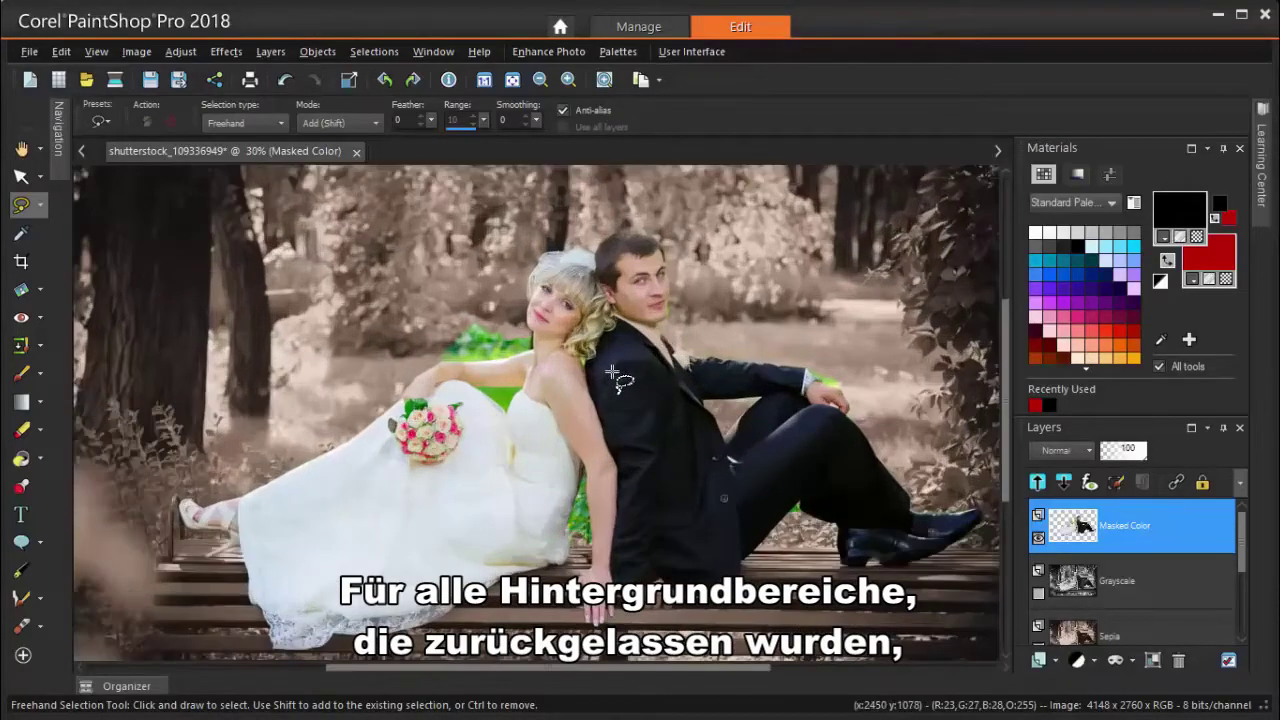
click(22, 432)
mouse_move(490, 338)
mouse_down()
mouse_move(405, 341)
mouse_move(430, 336)
mouse_up()
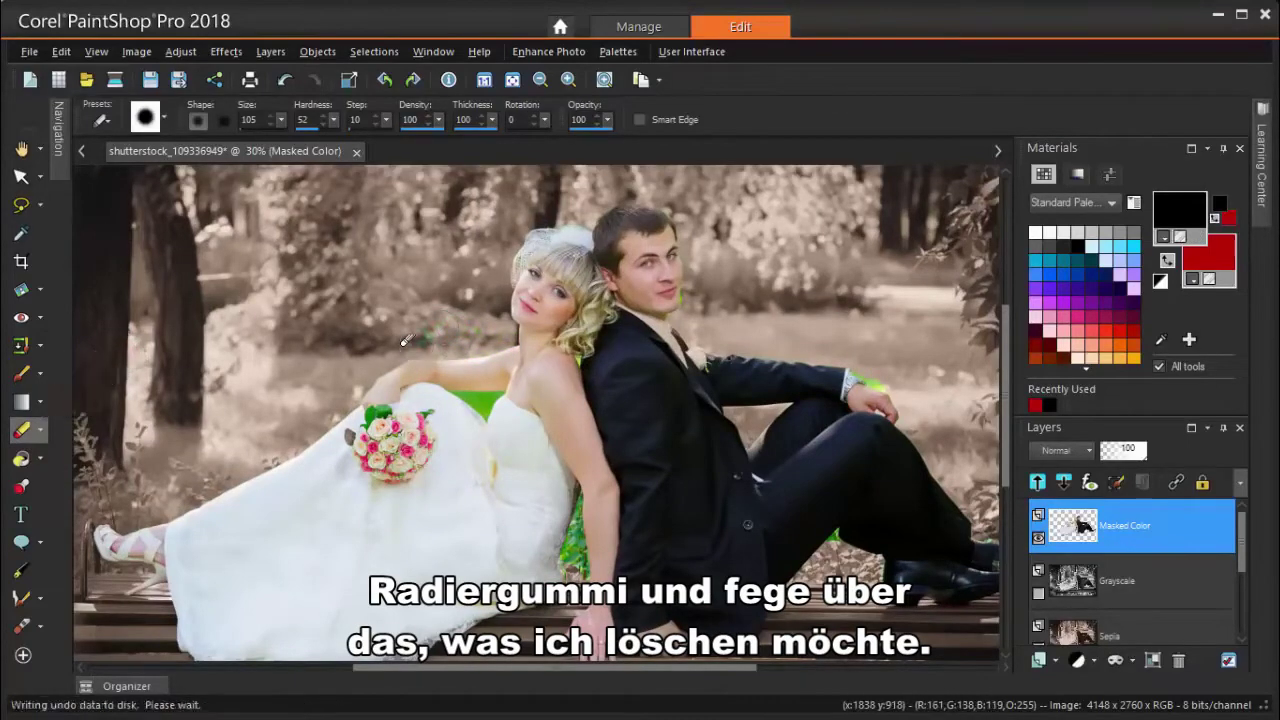
mouse_move(856, 372)
mouse_down()
mouse_move(876, 384)
mouse_move(870, 352)
mouse_up()
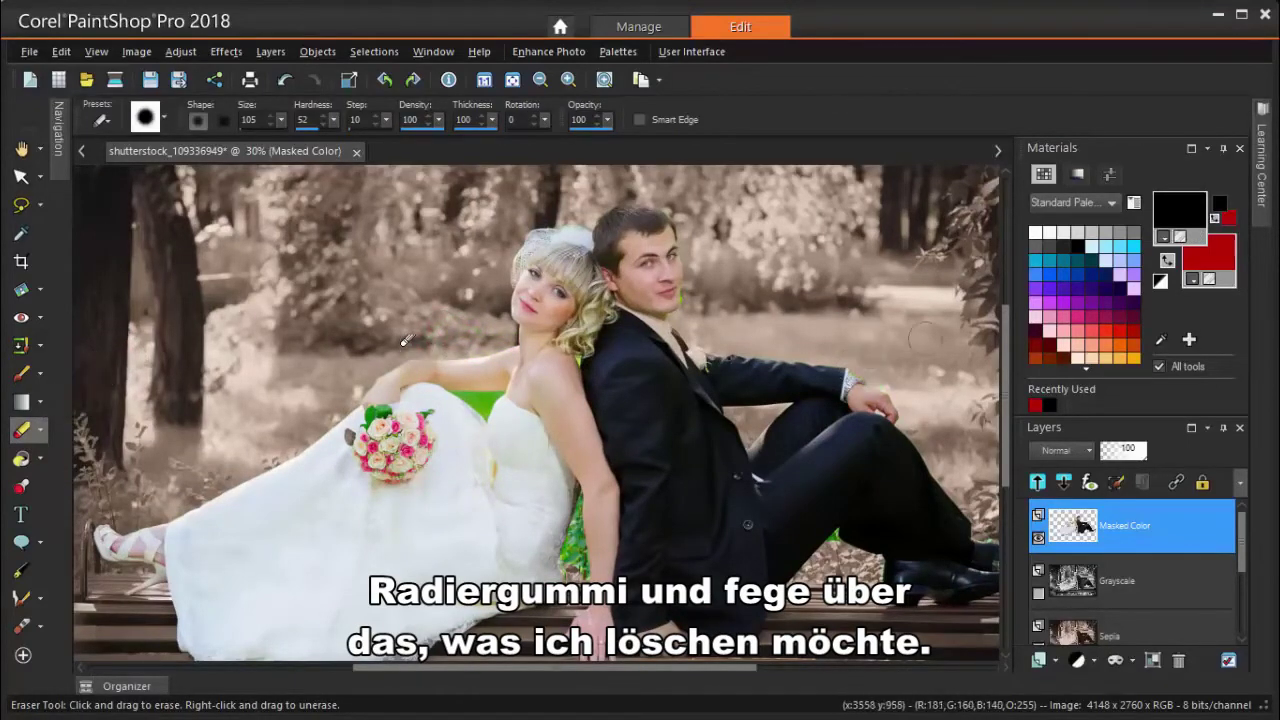
drag(570, 498, 578, 565)
drag(460, 398, 482, 424)
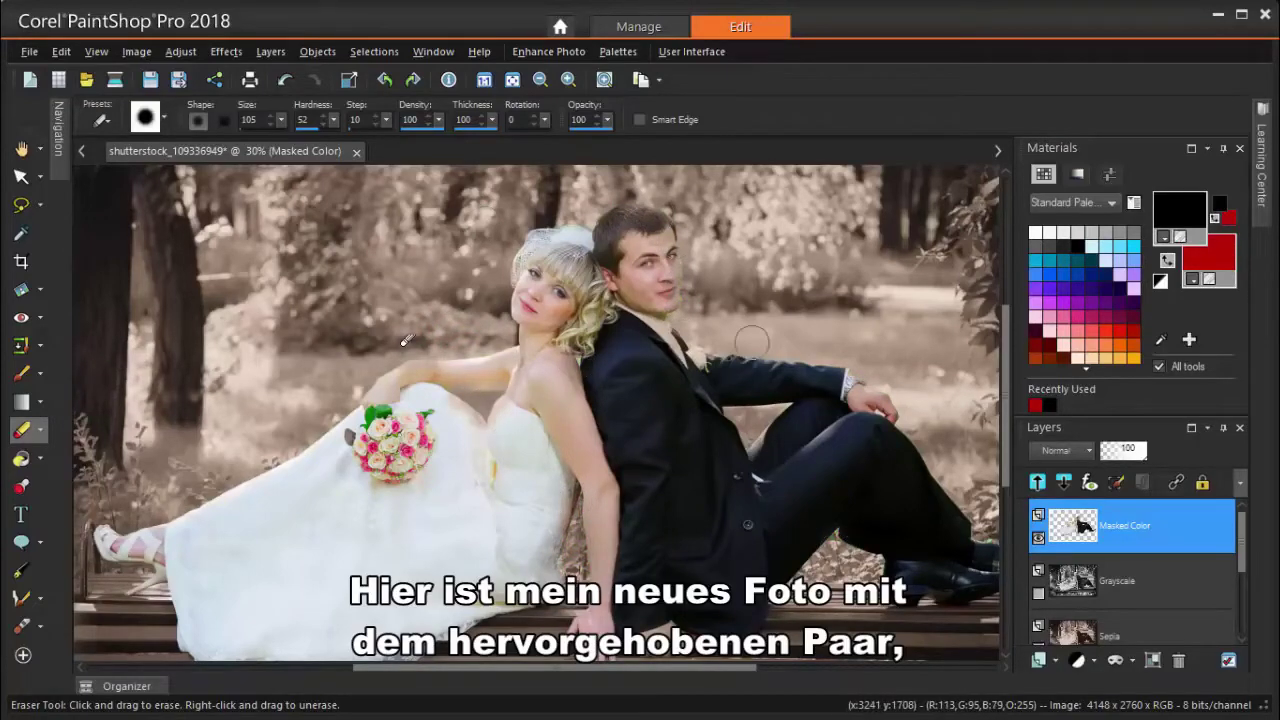
Try the Soft Light and Hard Light blend modes on the Masked Color layer, and return it to Normal.
scroll(757, 313, down, 2)
scroll(757, 313, down, 1)
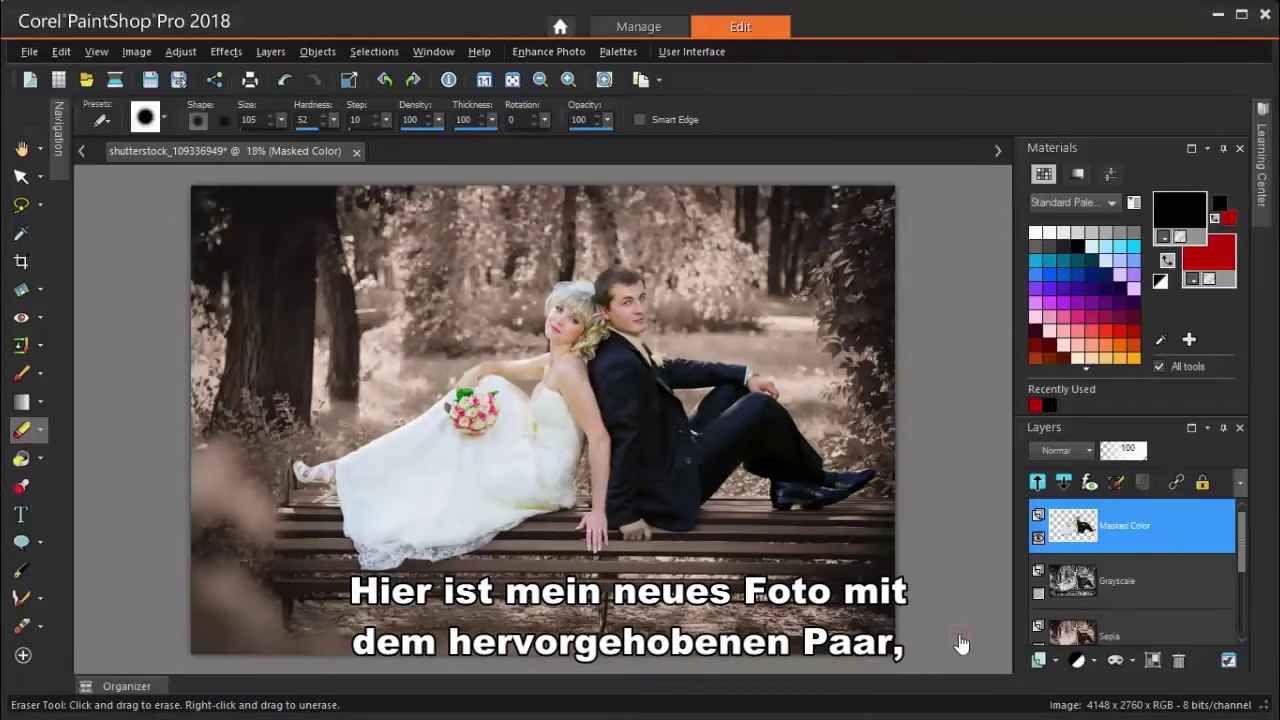
click(1089, 450)
click(1133, 350)
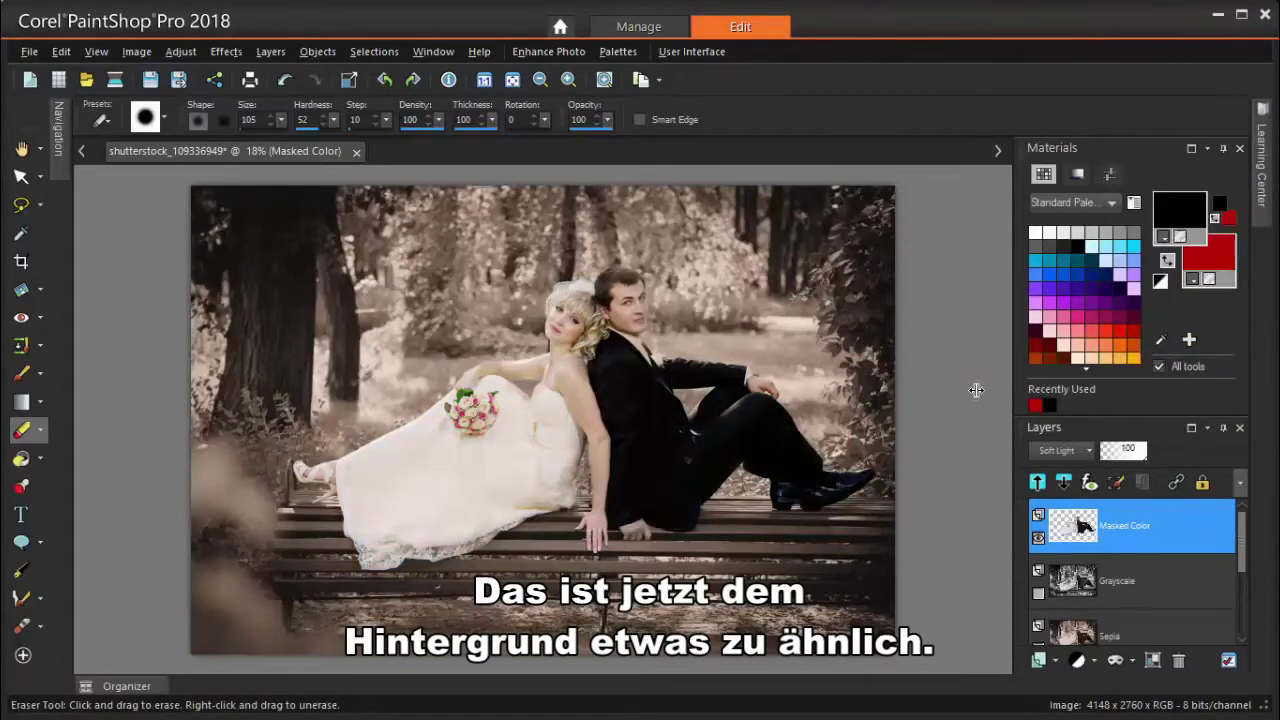
click(1089, 450)
click(1135, 498)
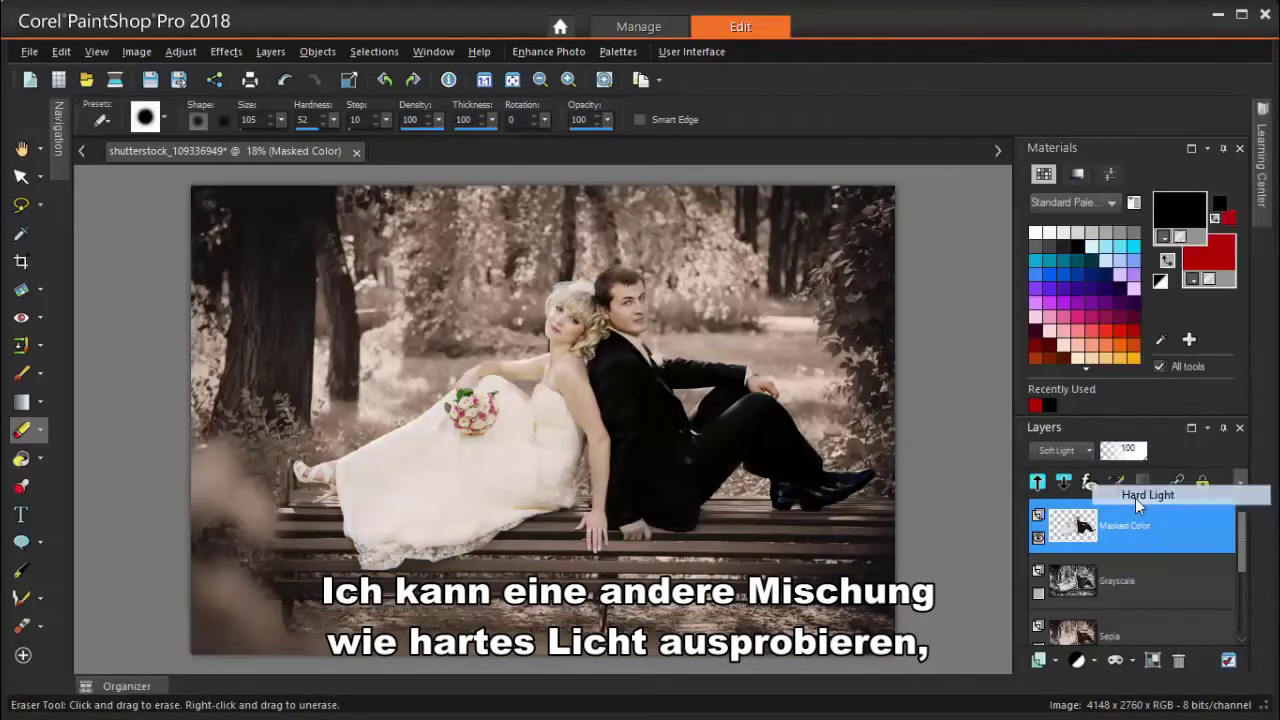
click(1090, 452)
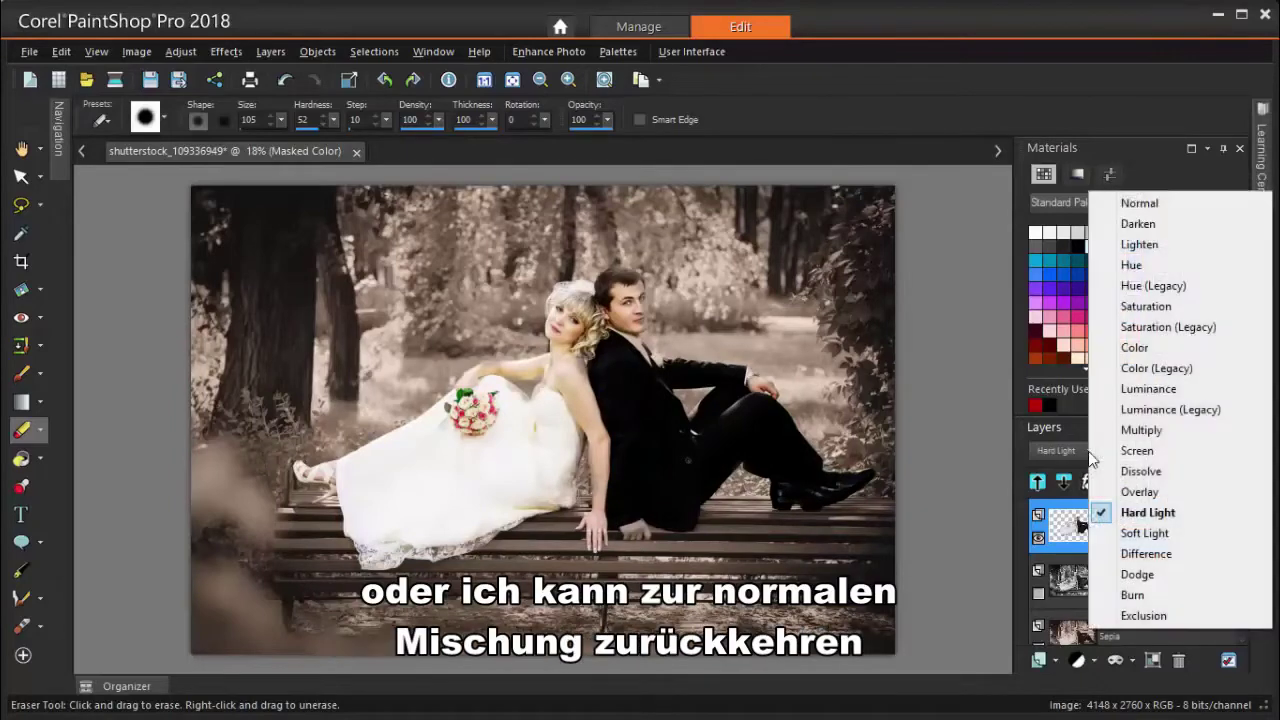
click(1139, 203)
Set the Masked Color layer's opacity to 93 and compare the Grayscale and Sepia backgrounds by toggling their visibility, leaving Sepia on.
click(1142, 459)
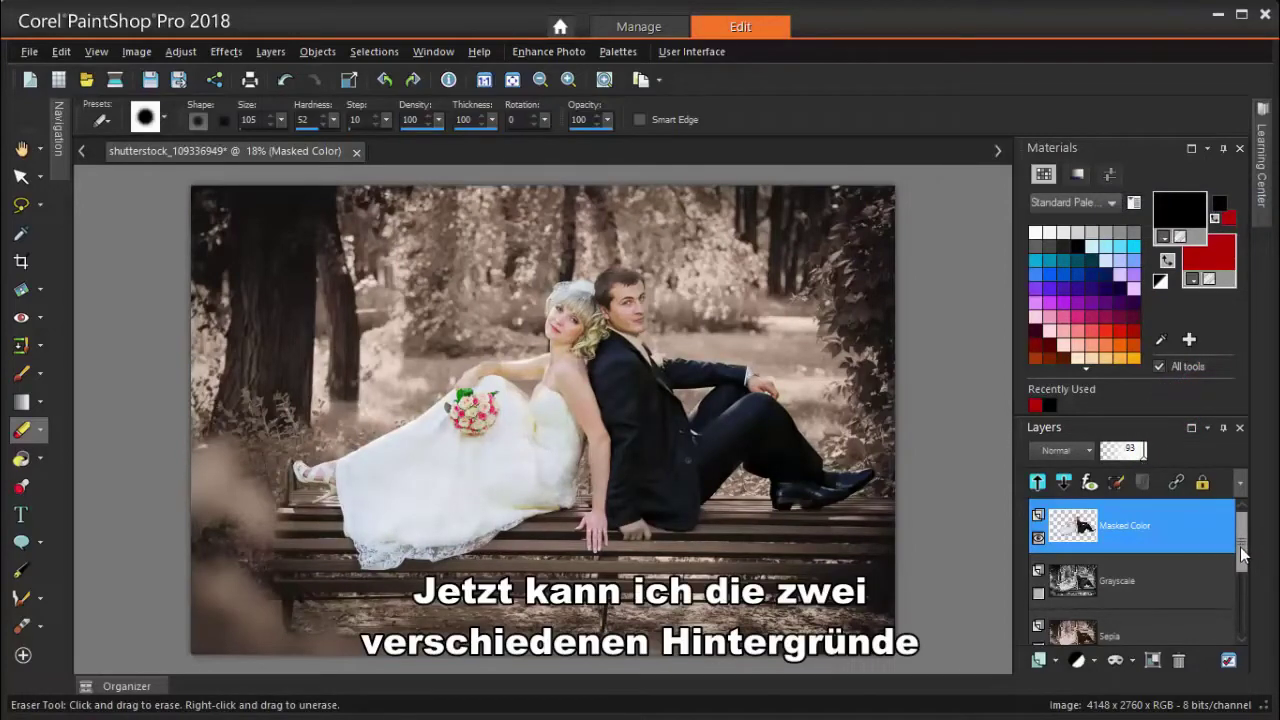
drag(1240, 553, 1240, 583)
click(1038, 593)
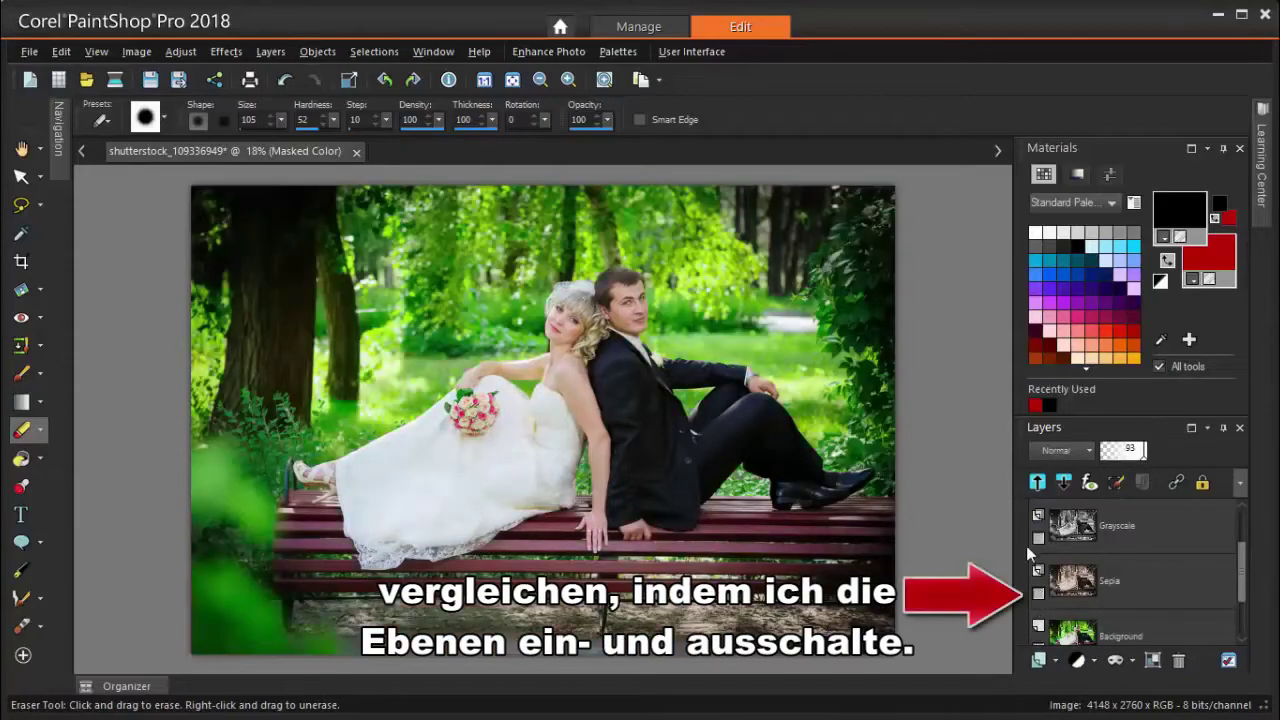
click(1038, 538)
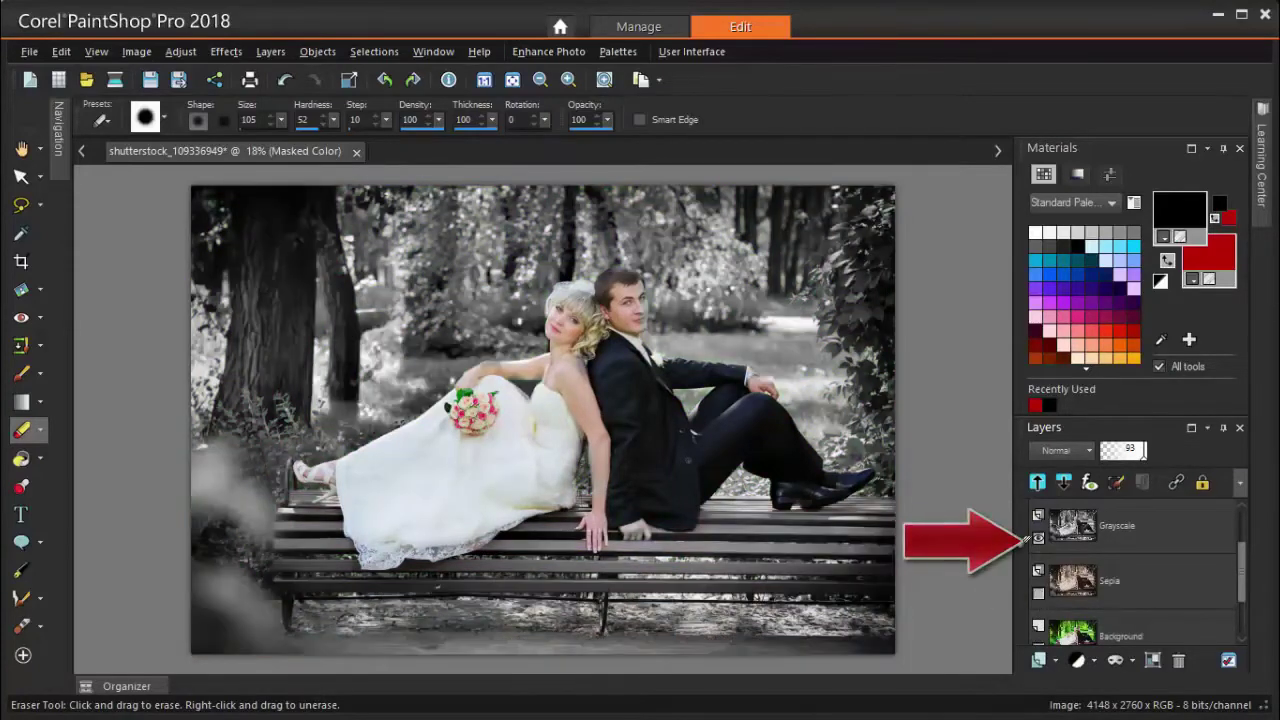
click(1038, 538)
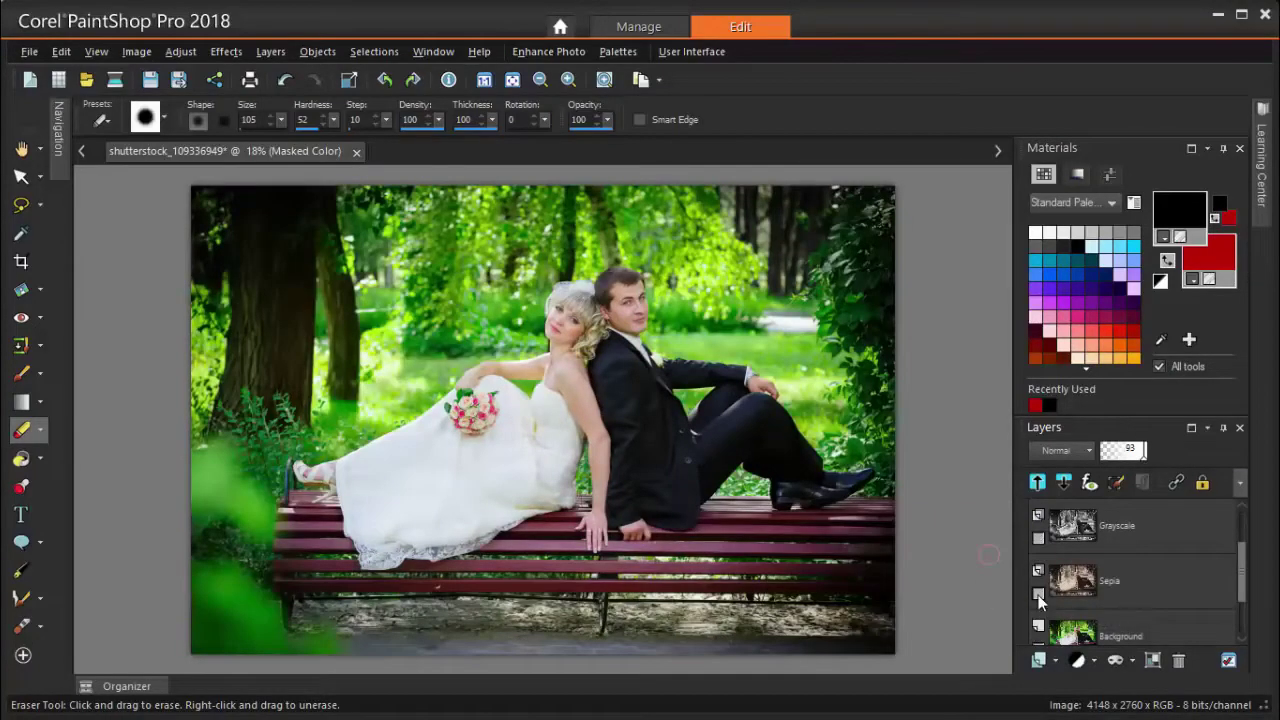
click(1038, 594)
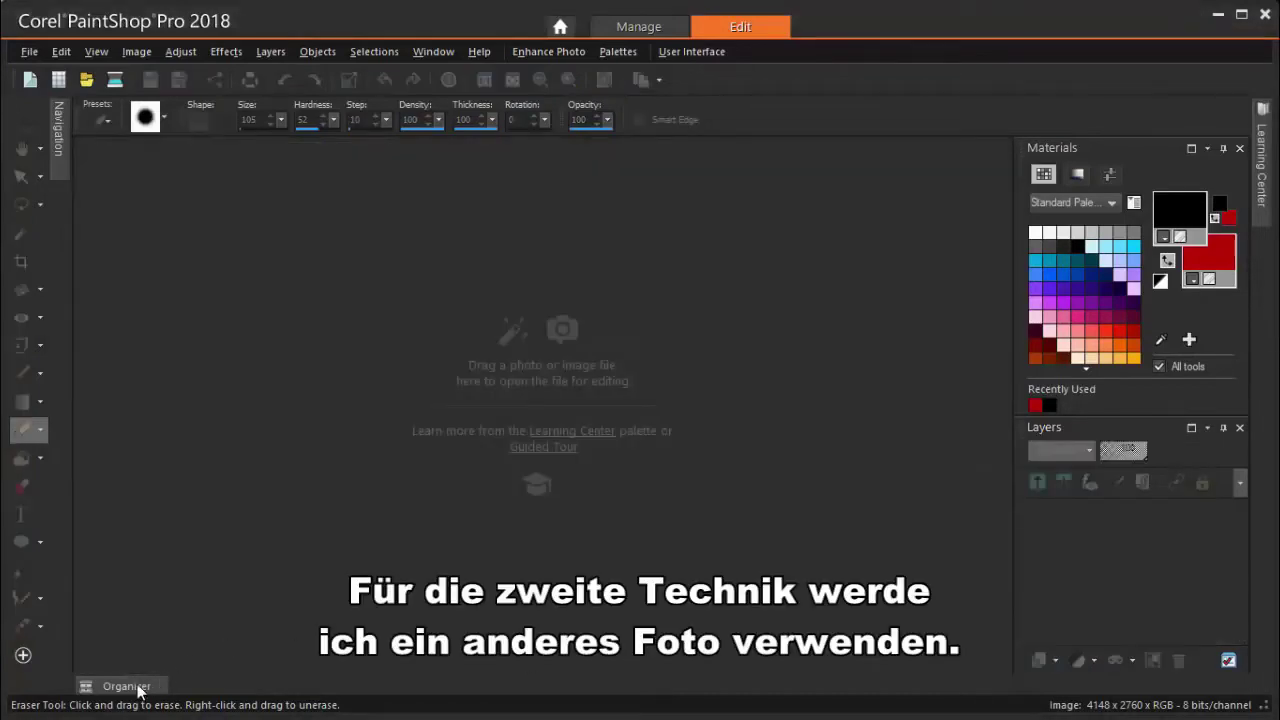
Open the pink hibiscus photo from the Organizer in the editing workspace.
click(138, 688)
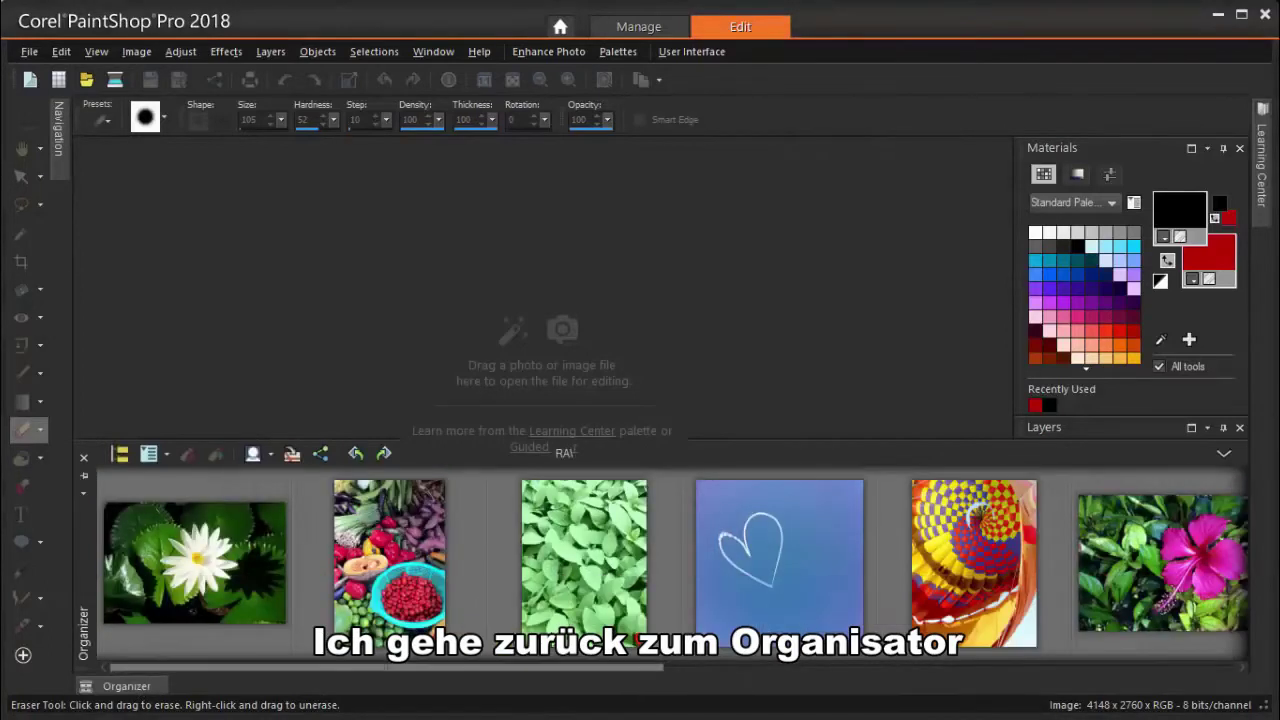
click(1196, 551)
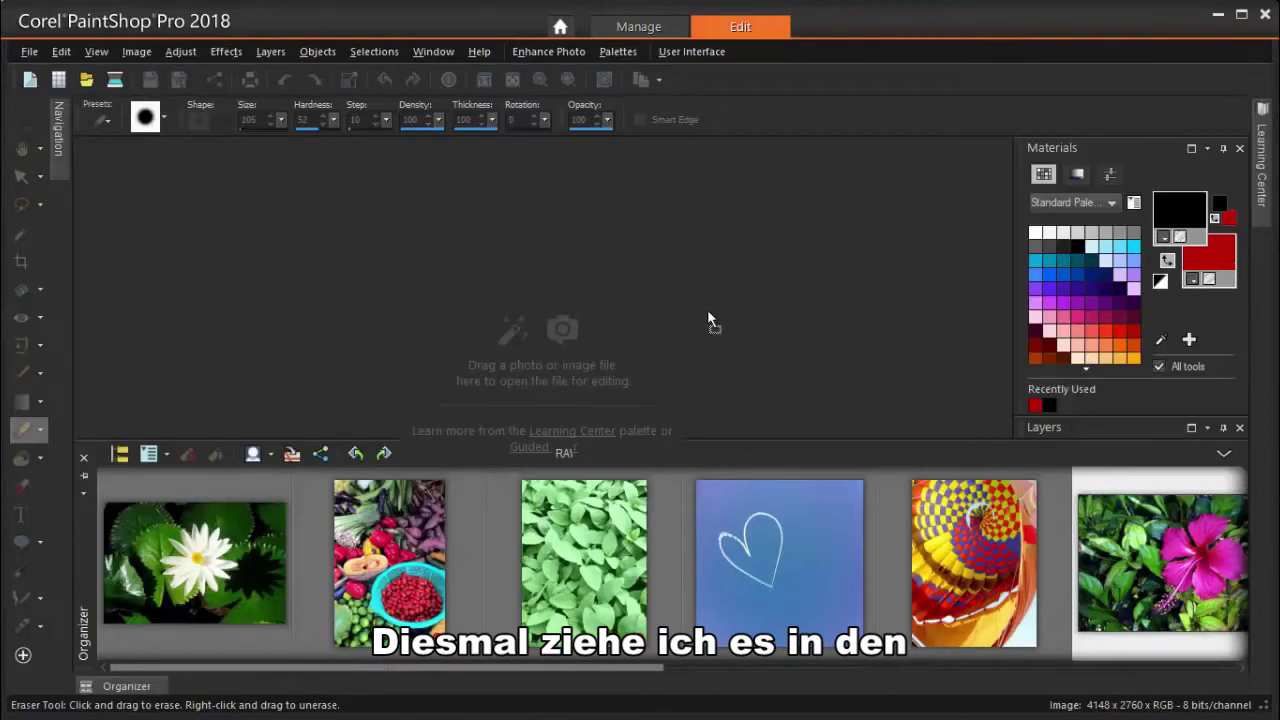
drag(708, 313, 697, 314)
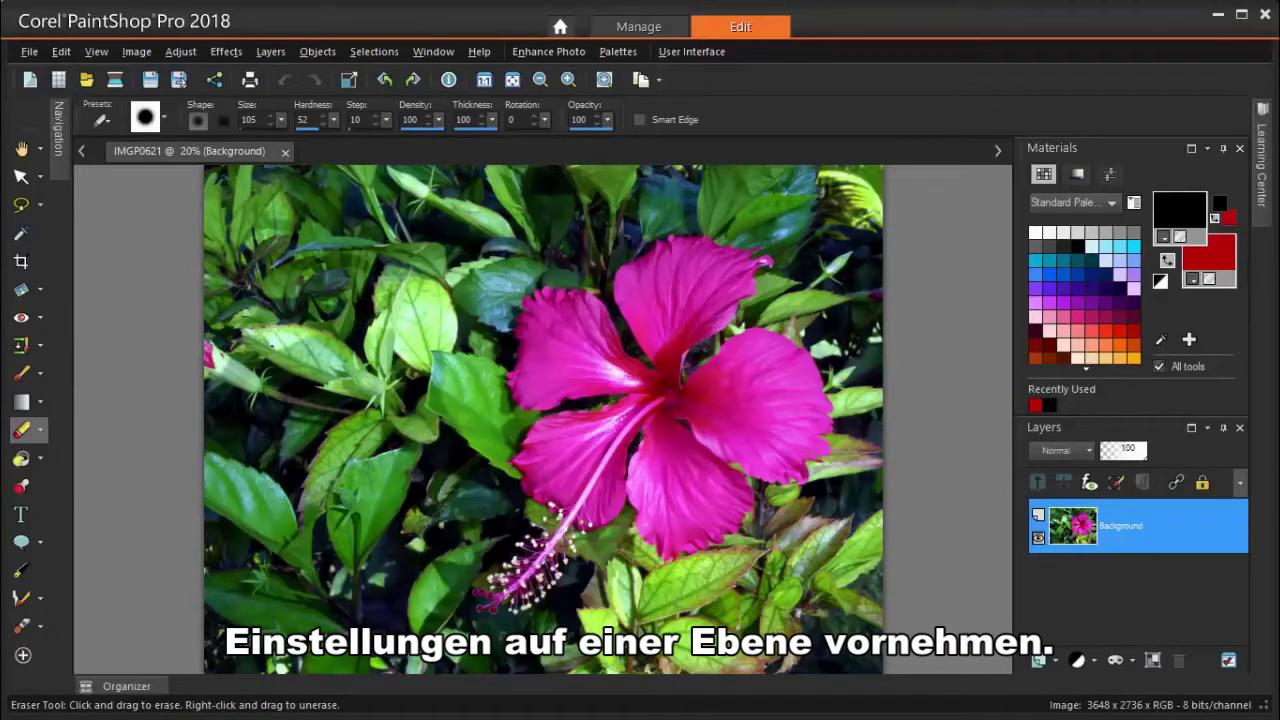
Duplicate the Background layer and rename the copy as Selective Color.
right_click(1111, 526)
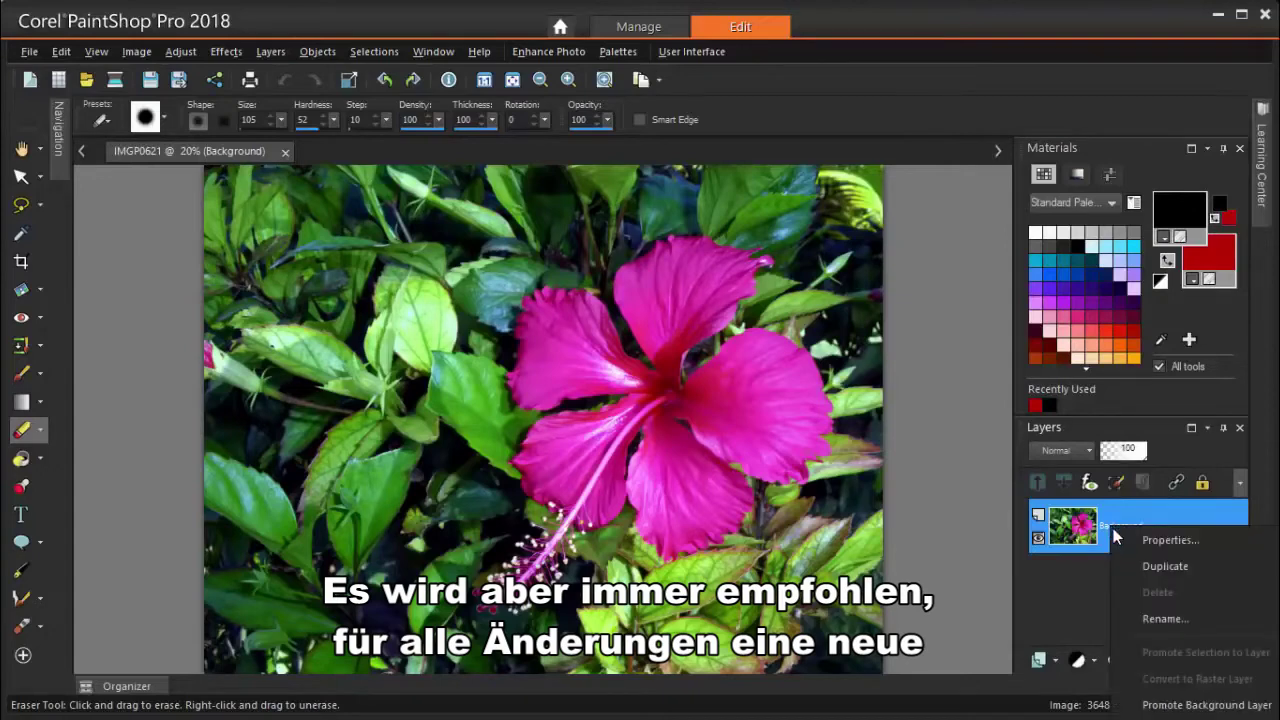
click(1148, 566)
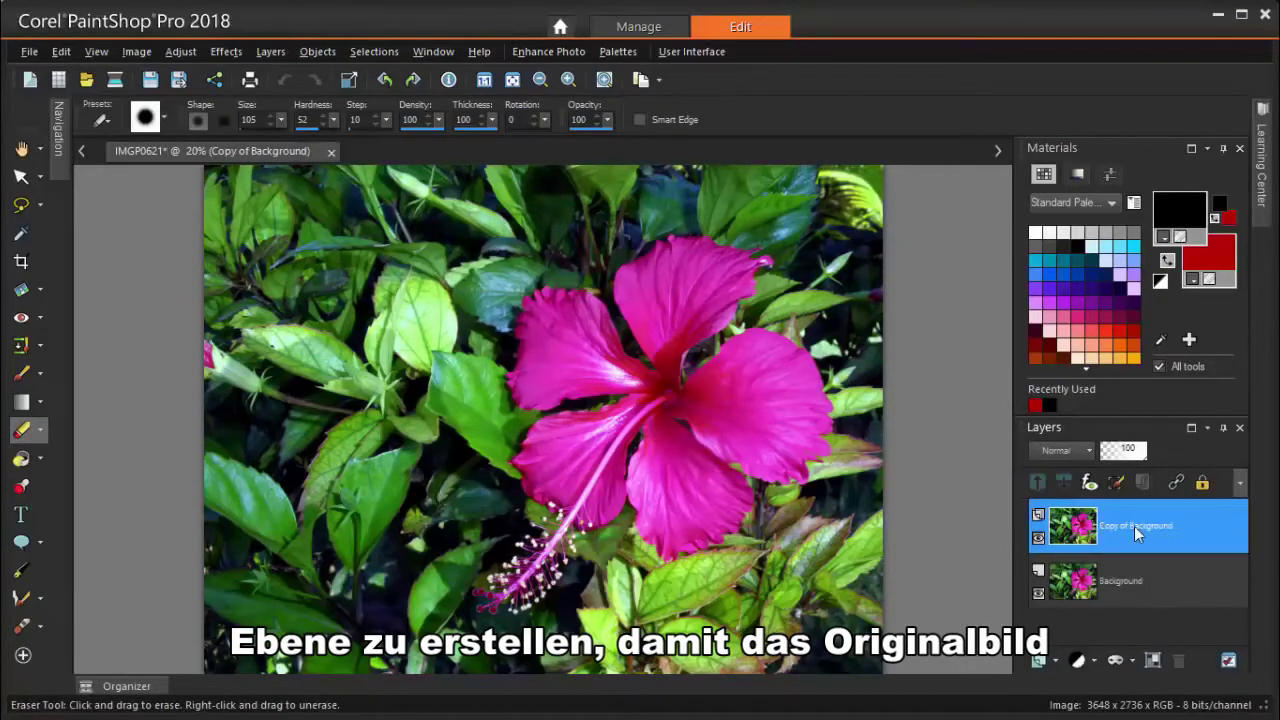
double_click(1134, 526)
text(Select)
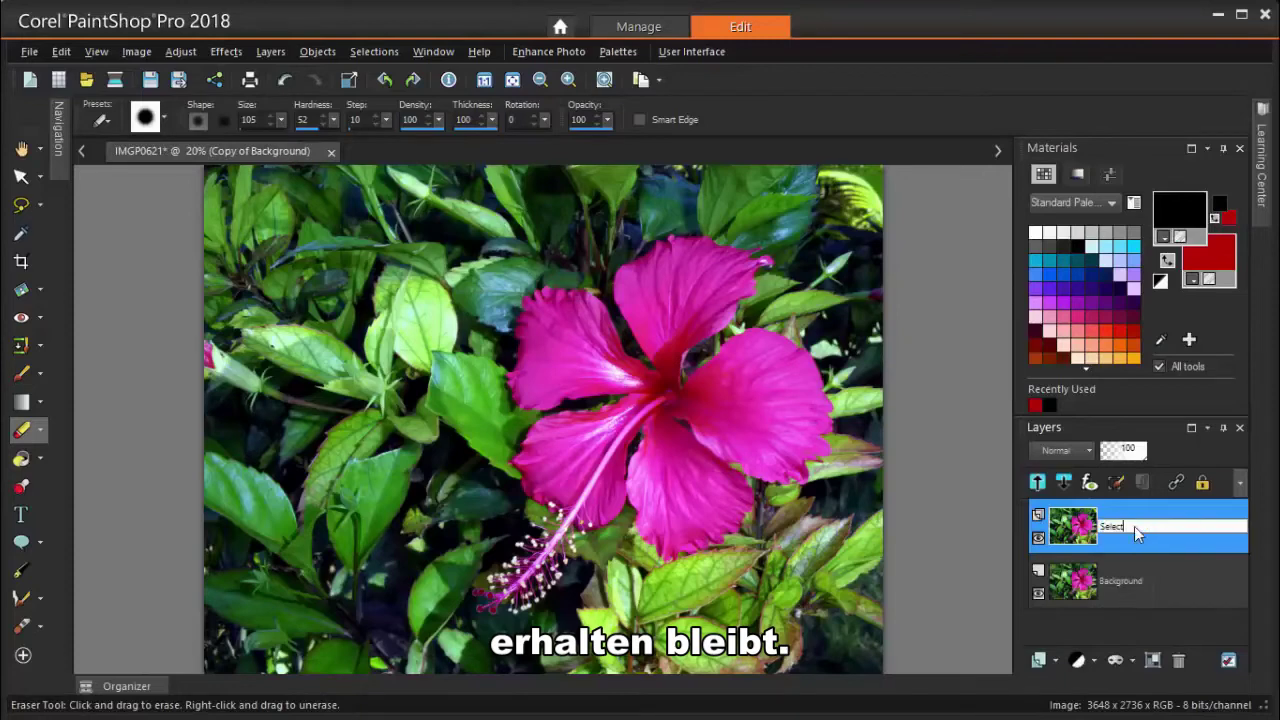
text(ive Color)
key(Return)
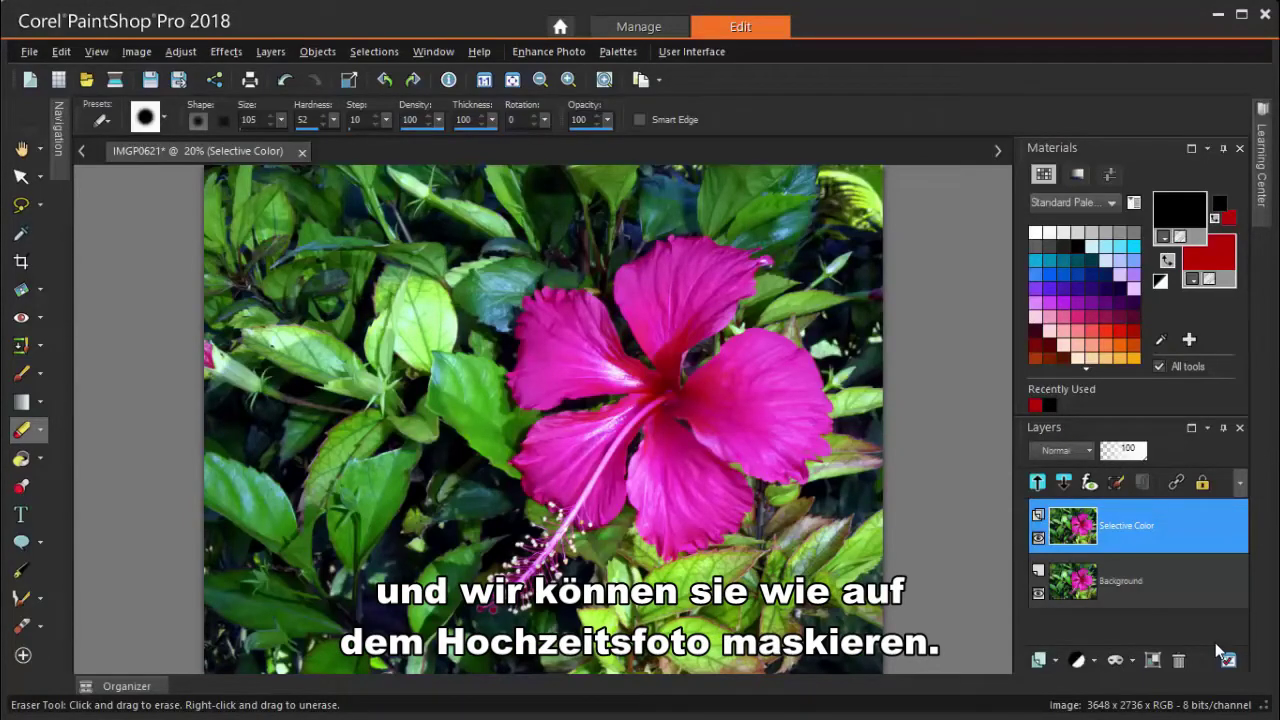
Select the hibiscus's upper-left petal on the Selective Color layer with the Magic Wand.
click(40, 207)
click(112, 256)
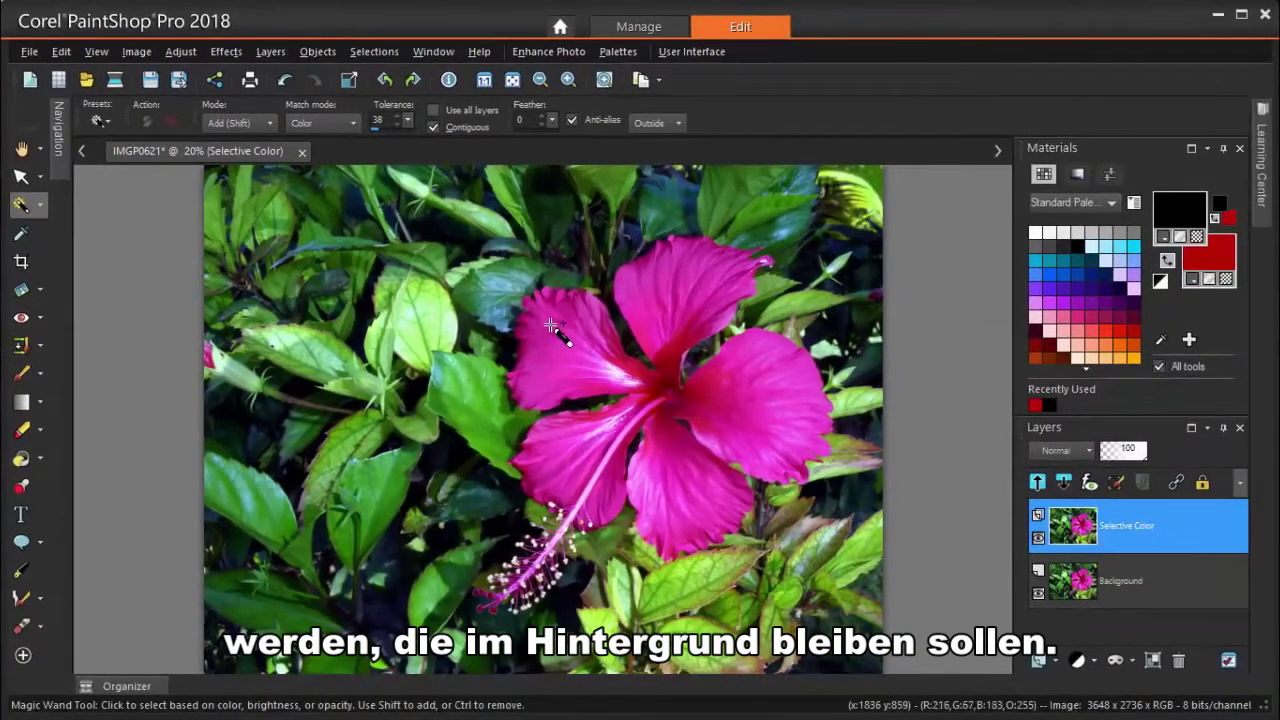
click(550, 326)
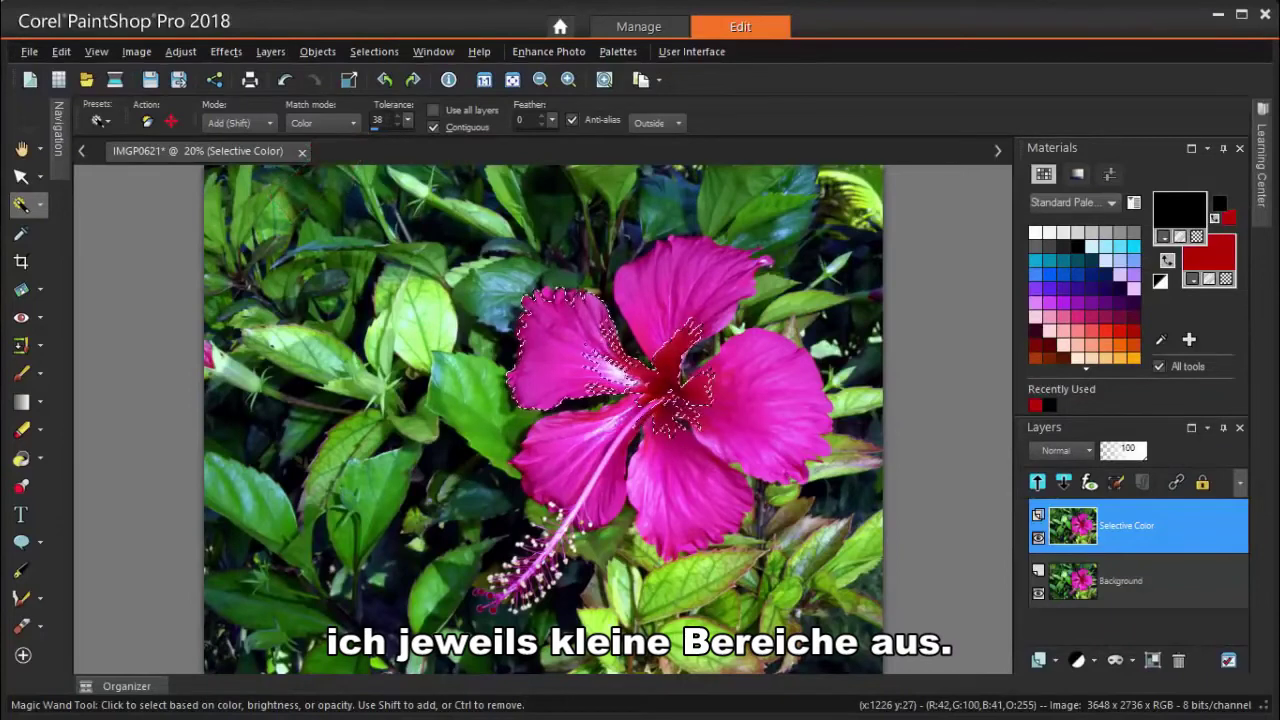
Set the Magic Wand tolerance to 54 and add the remaining pink petals and the flower's center to the selection.
click(397, 118)
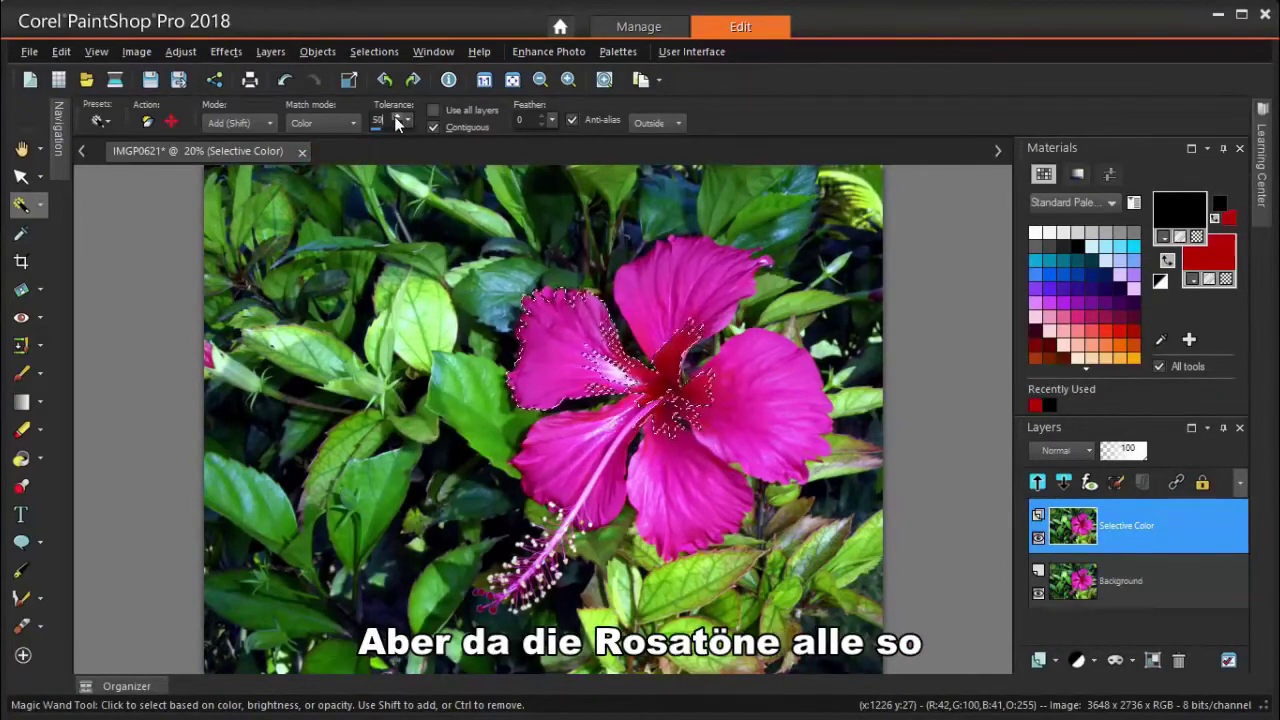
click(397, 118)
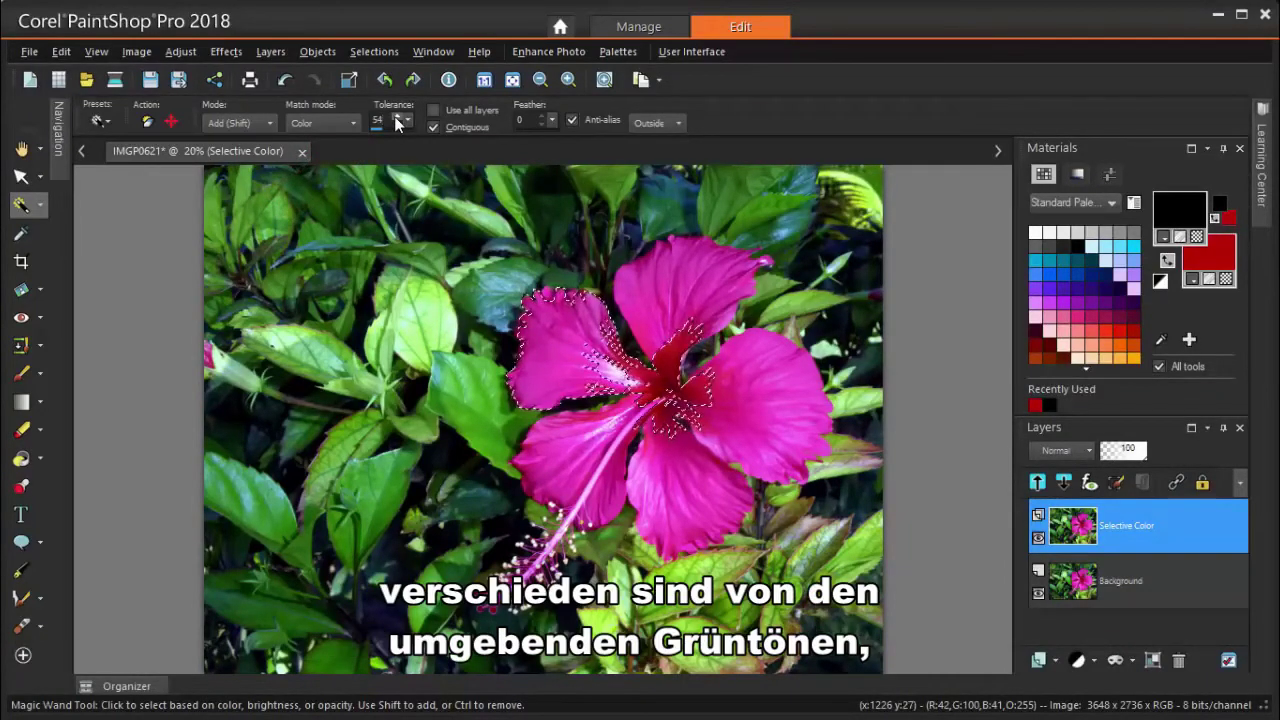
click(680, 483)
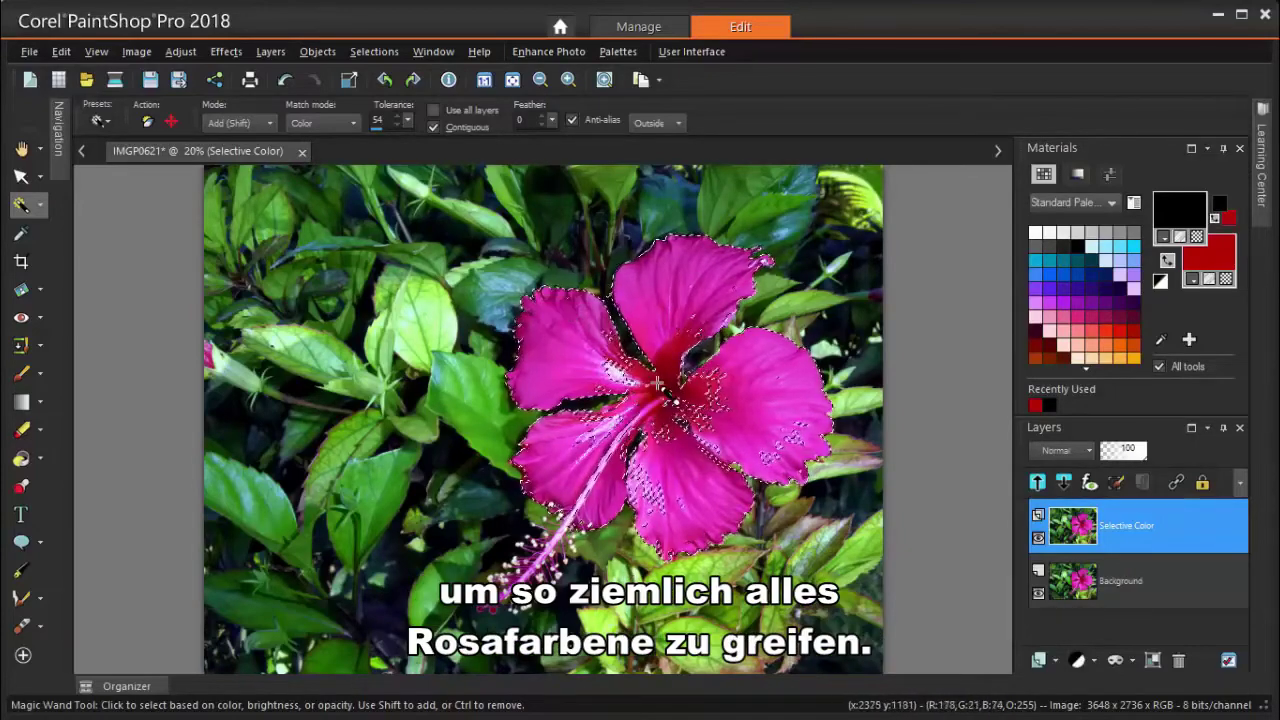
click(646, 397)
Add the missed outer petal edges and the unselected holes inside the petals to the Magic Wand selection.
scroll(785, 447, up, 2)
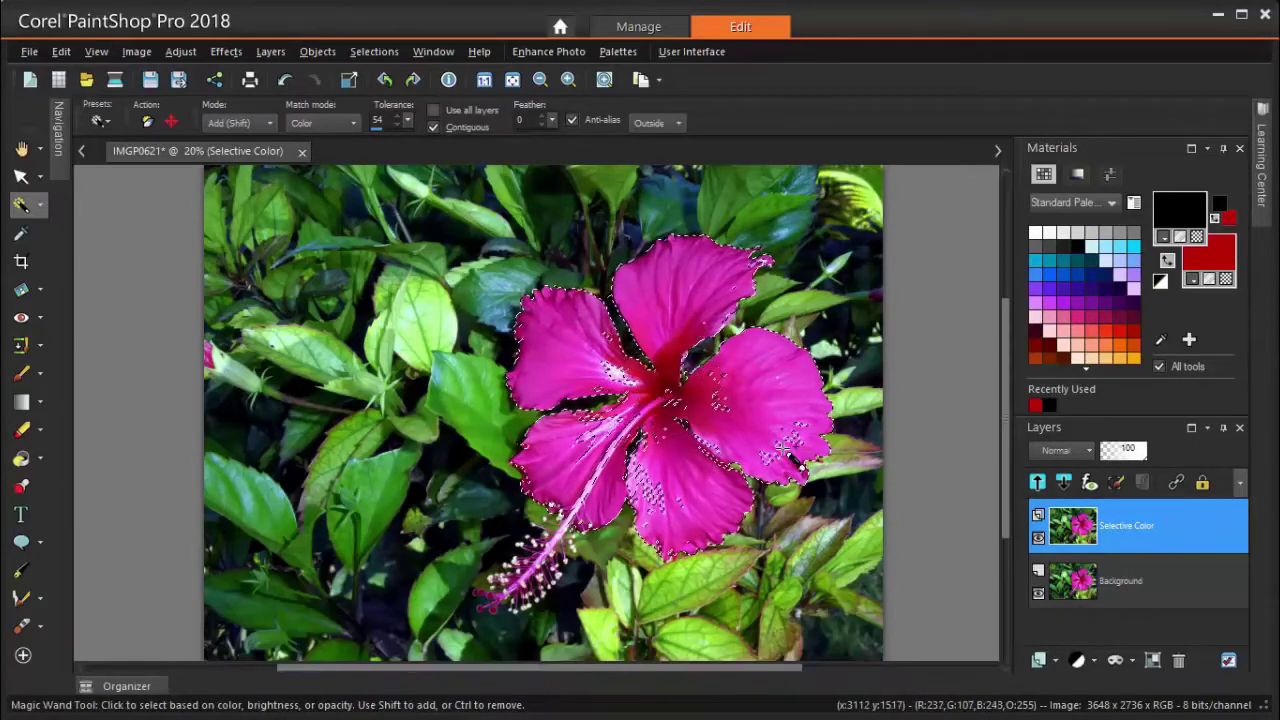
scroll(793, 453, up, 2)
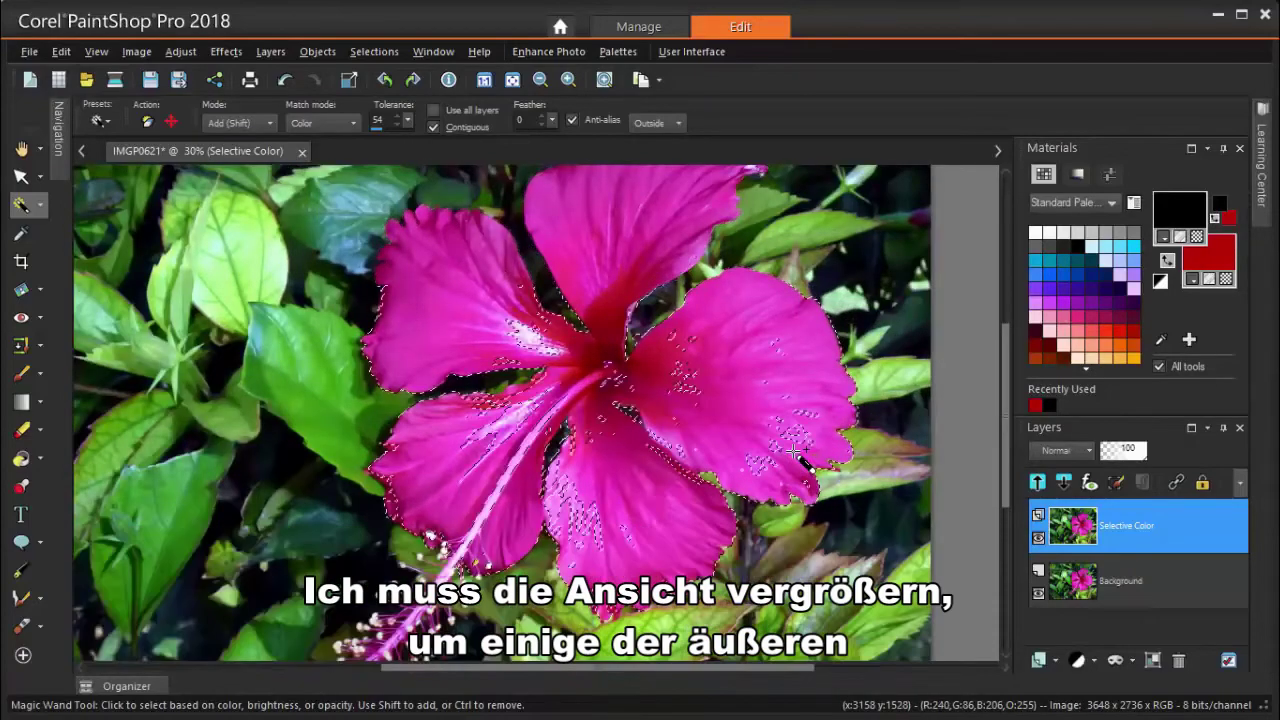
click(755, 465)
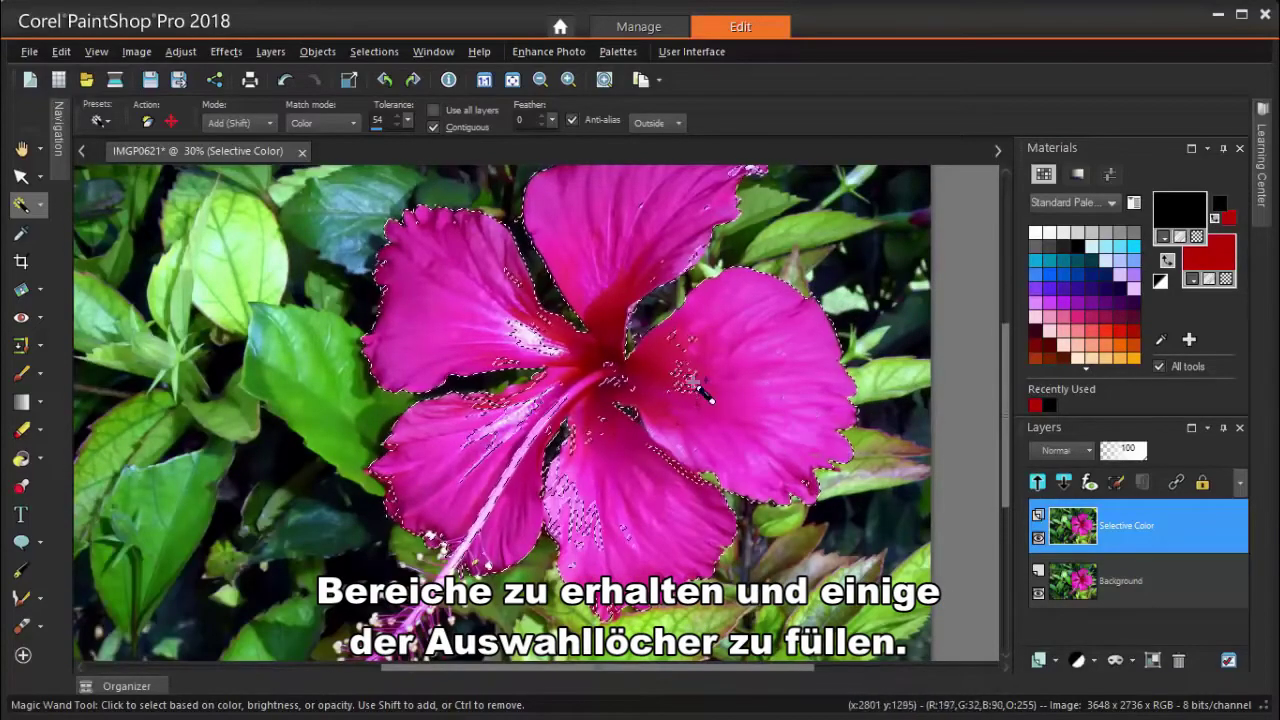
click(593, 490)
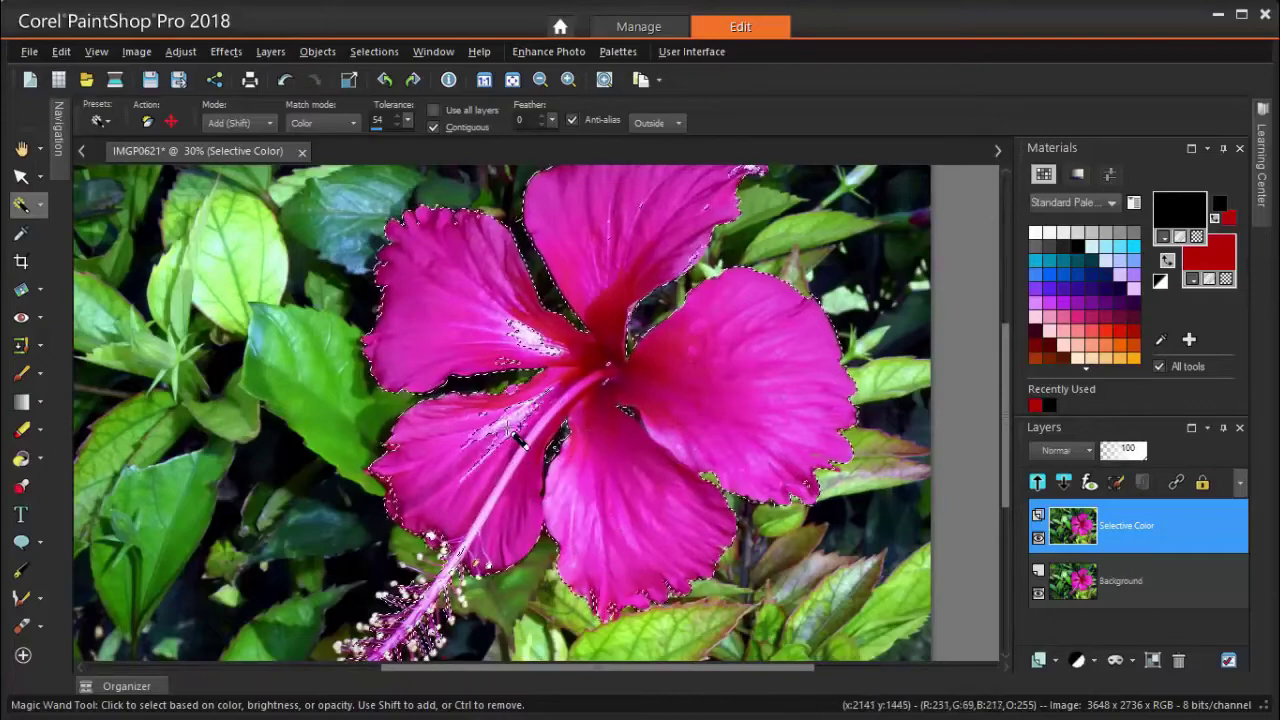
scroll(590, 340, down, 1)
key(ctrl+d)
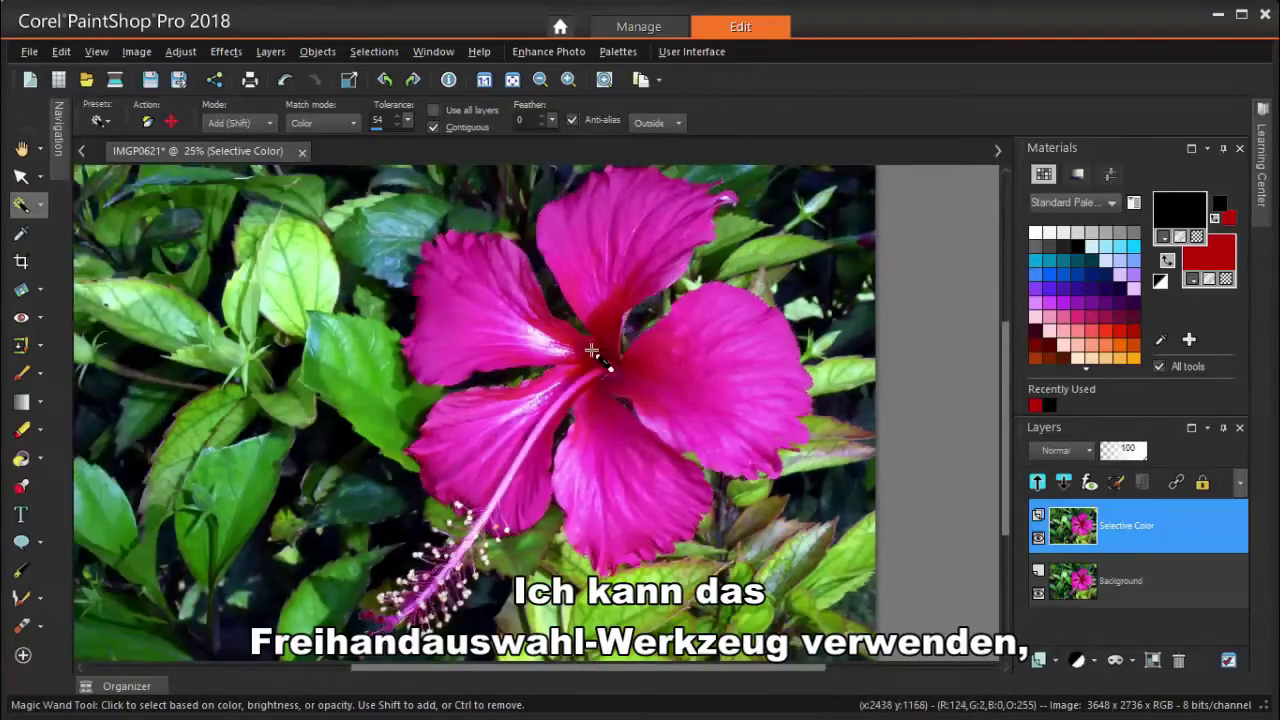
Fill the remaining small selection gaps inside the flower with the Freehand Selection tool in Add mode.
click(41, 207)
click(88, 234)
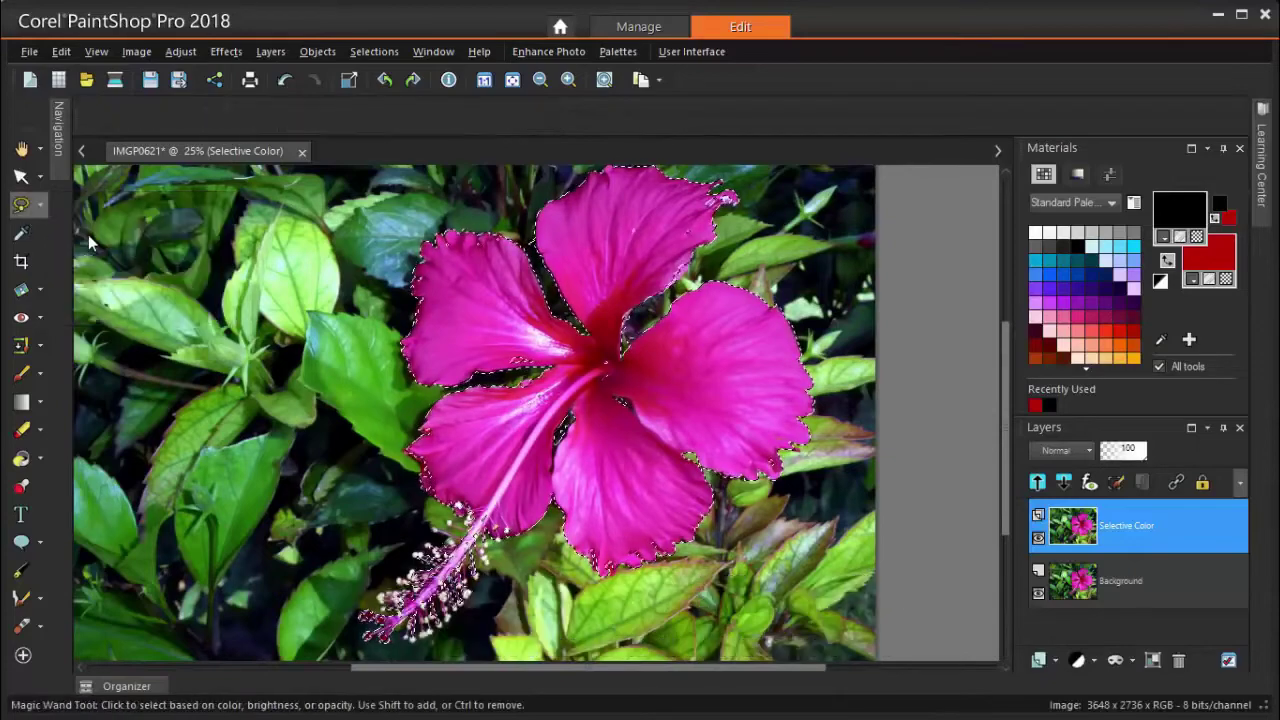
mouse_move(647, 230)
mouse_down()
mouse_move(527, 368)
mouse_move(585, 363)
mouse_up()
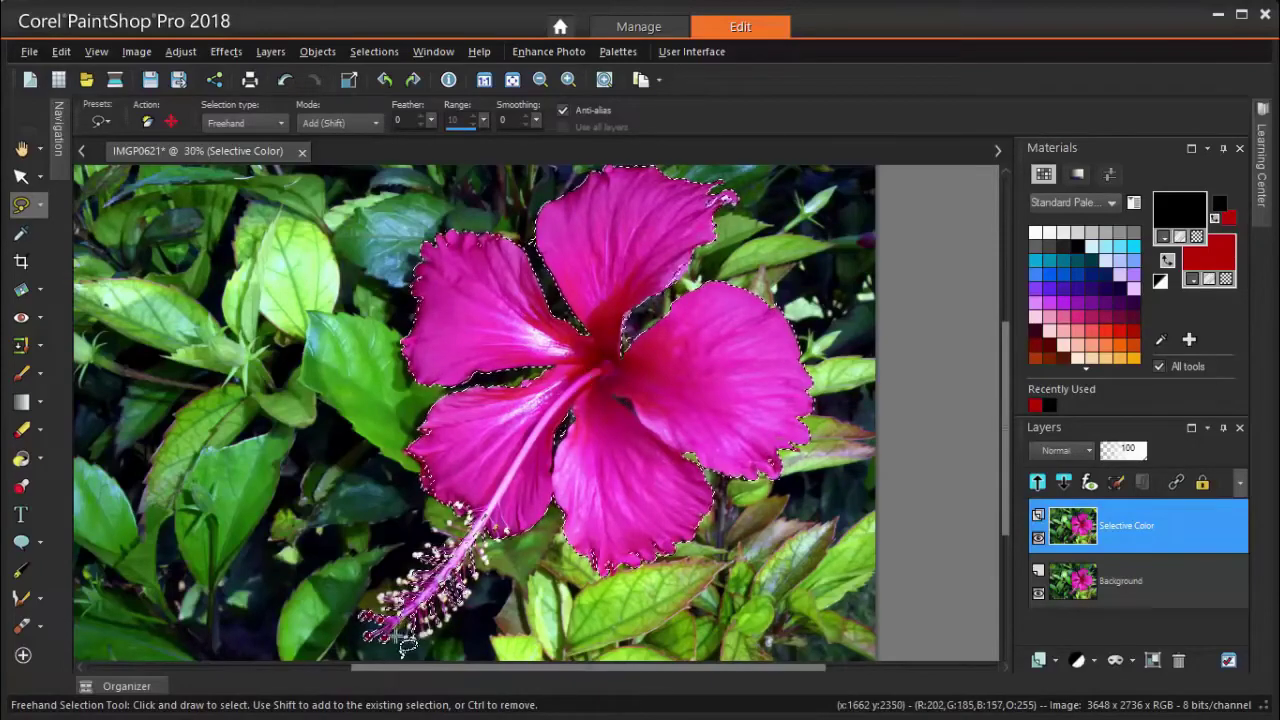
Set the Magic Wand tolerance to 15 and add the white stamen tips along the hibiscus's pistil to the selection.
scroll(405, 645, up, 2)
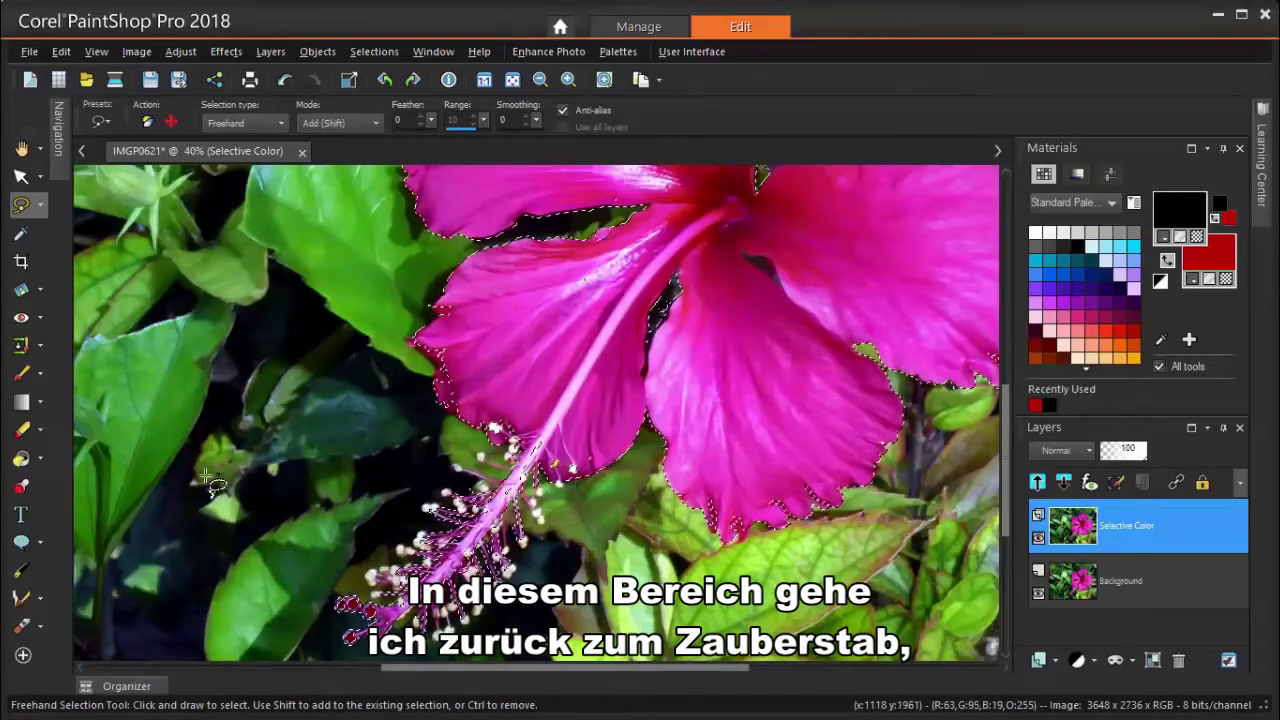
click(38, 206)
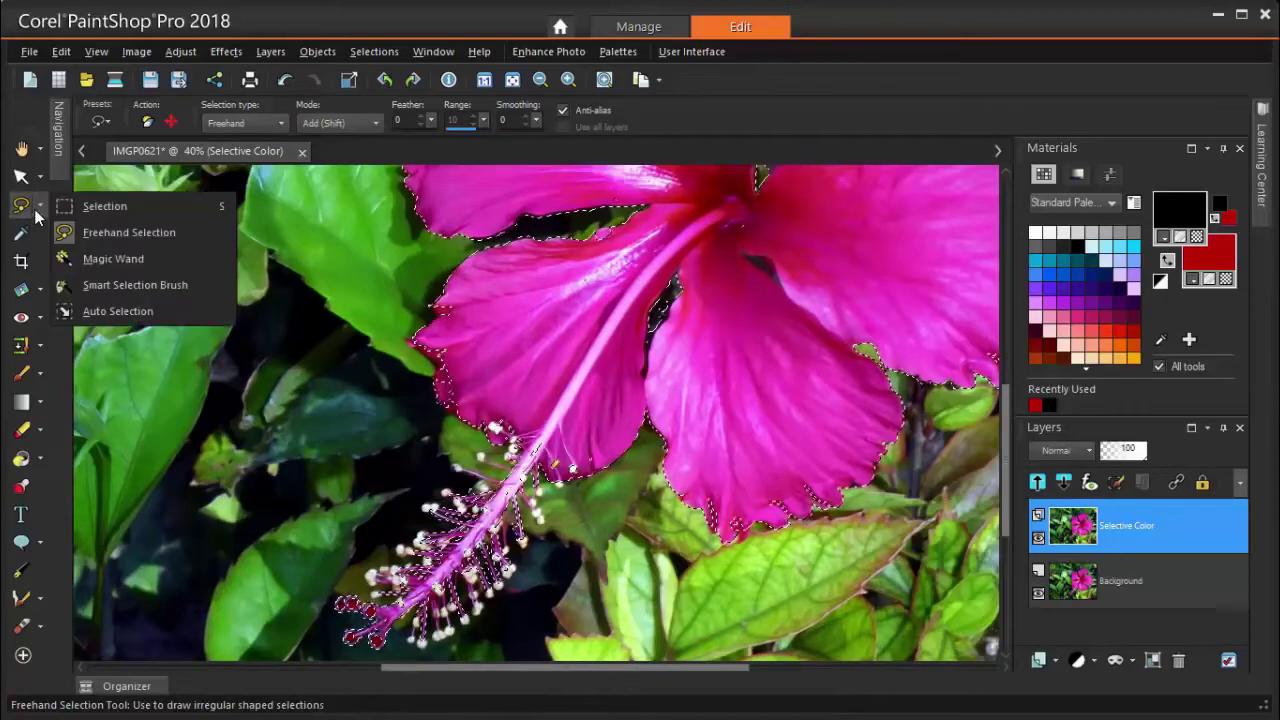
click(108, 258)
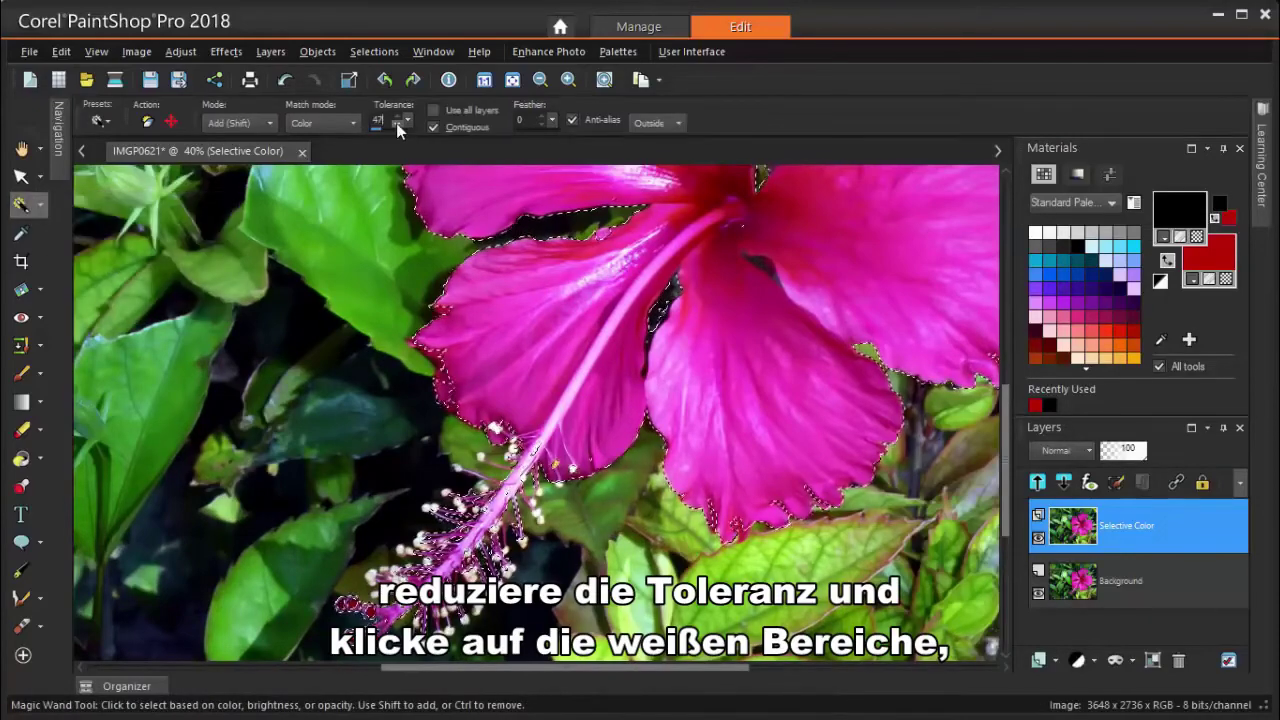
click(396, 123)
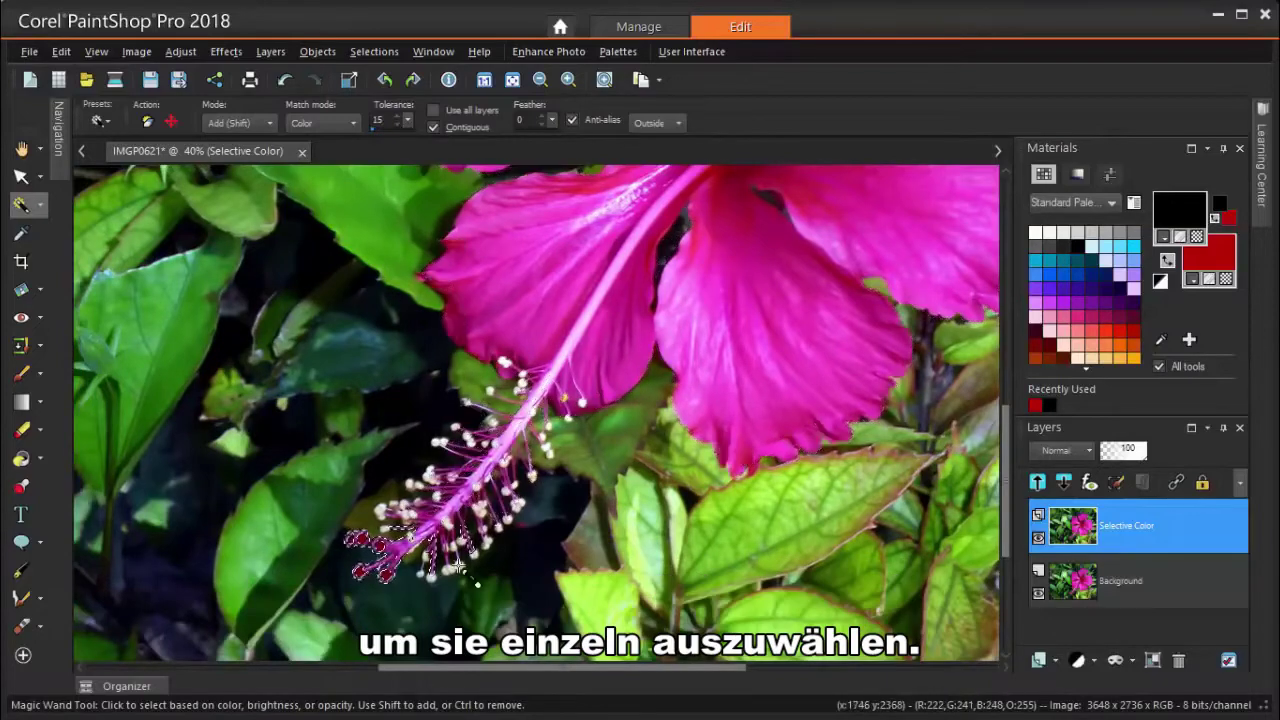
click(459, 566)
click(486, 546)
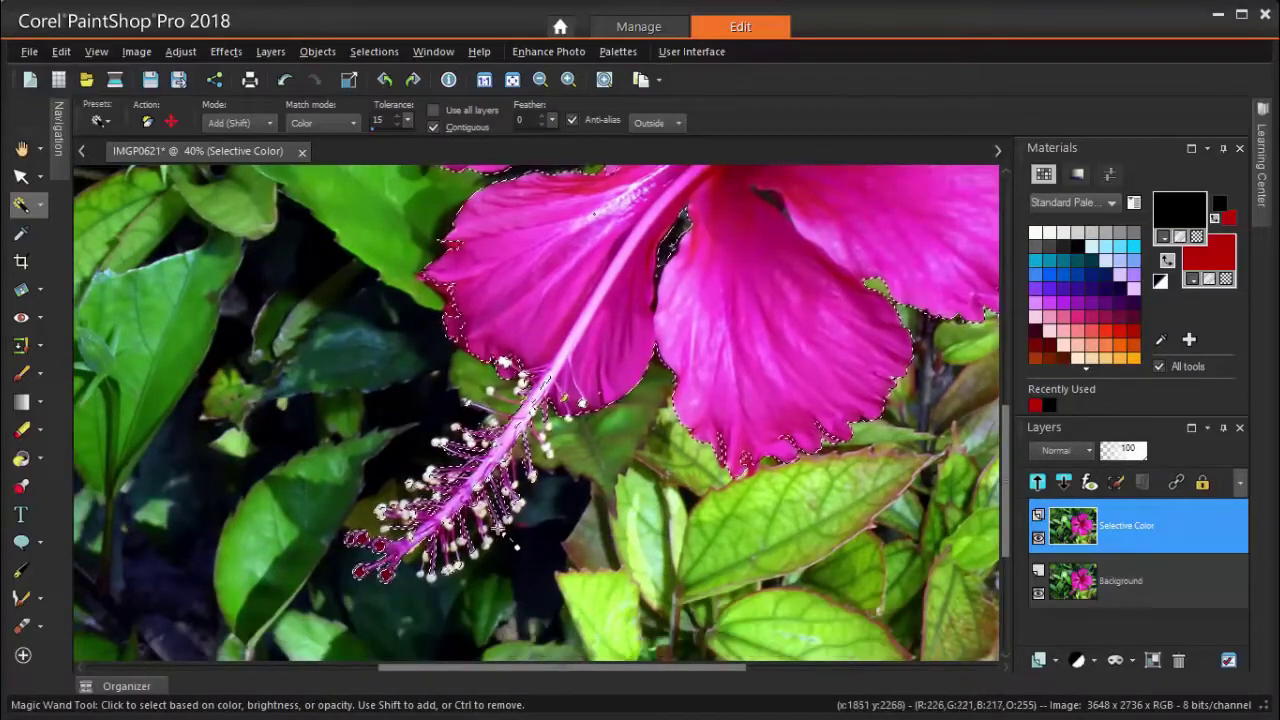
Invert the flower selection so that the leafy background is selected on the Selective Color layer.
scroll(555, 480, down, 2)
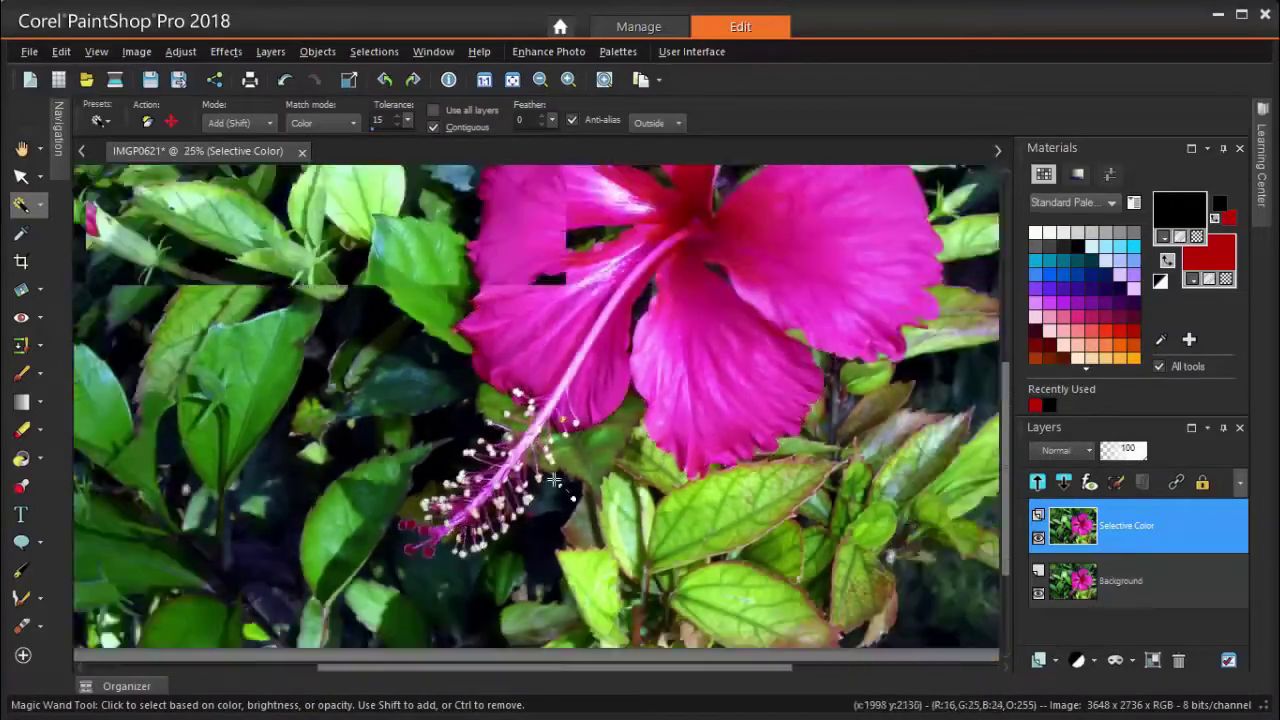
scroll(555, 480, down, 2)
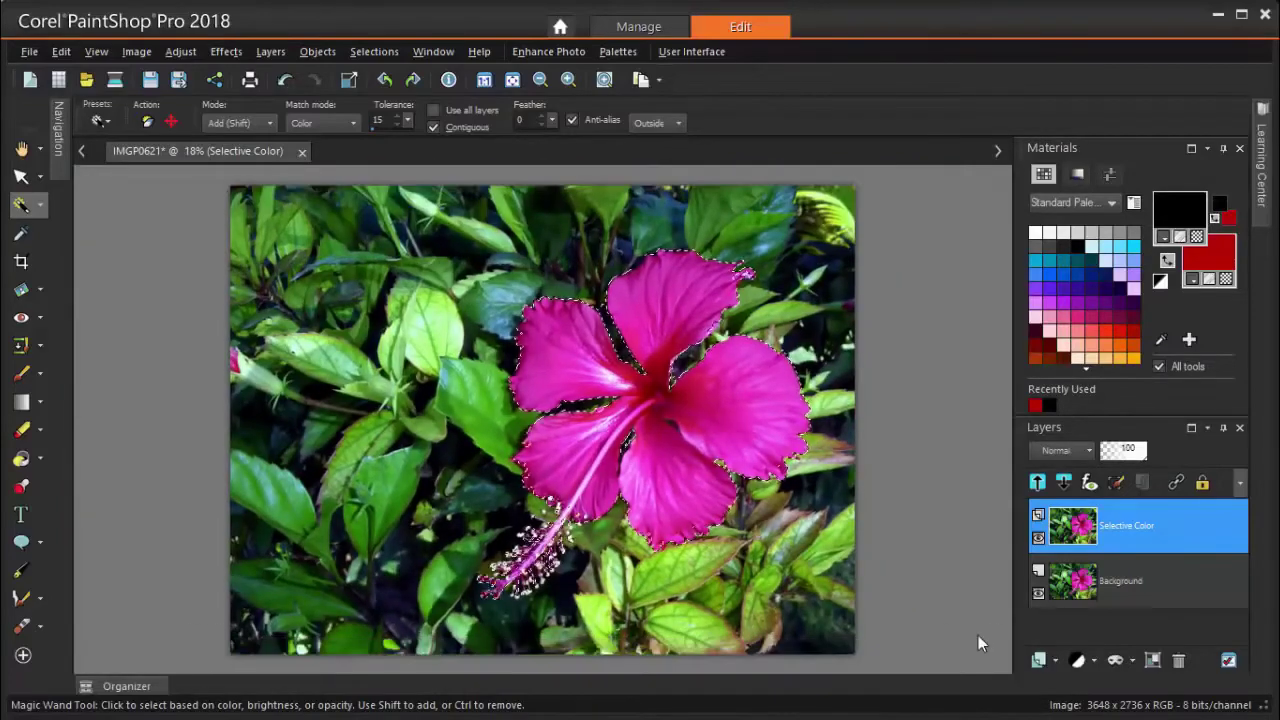
click(396, 52)
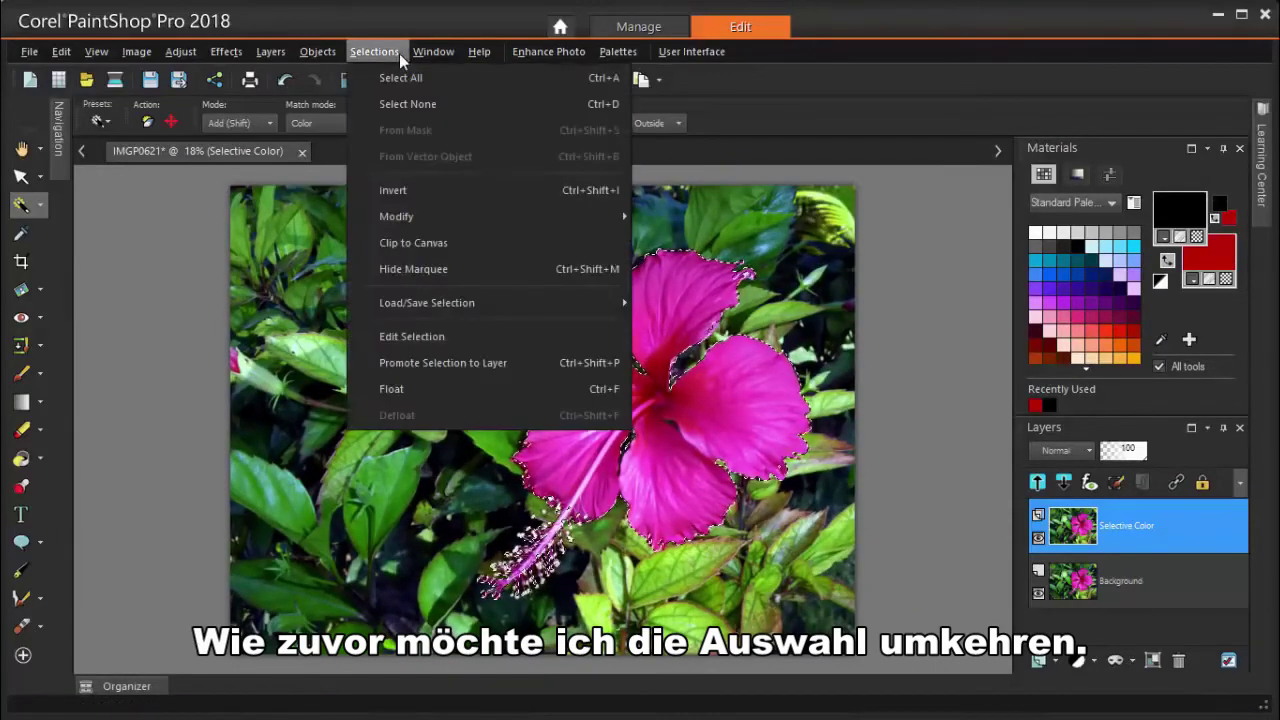
key(Down)
key(Down)
key(Down)
key(Return)
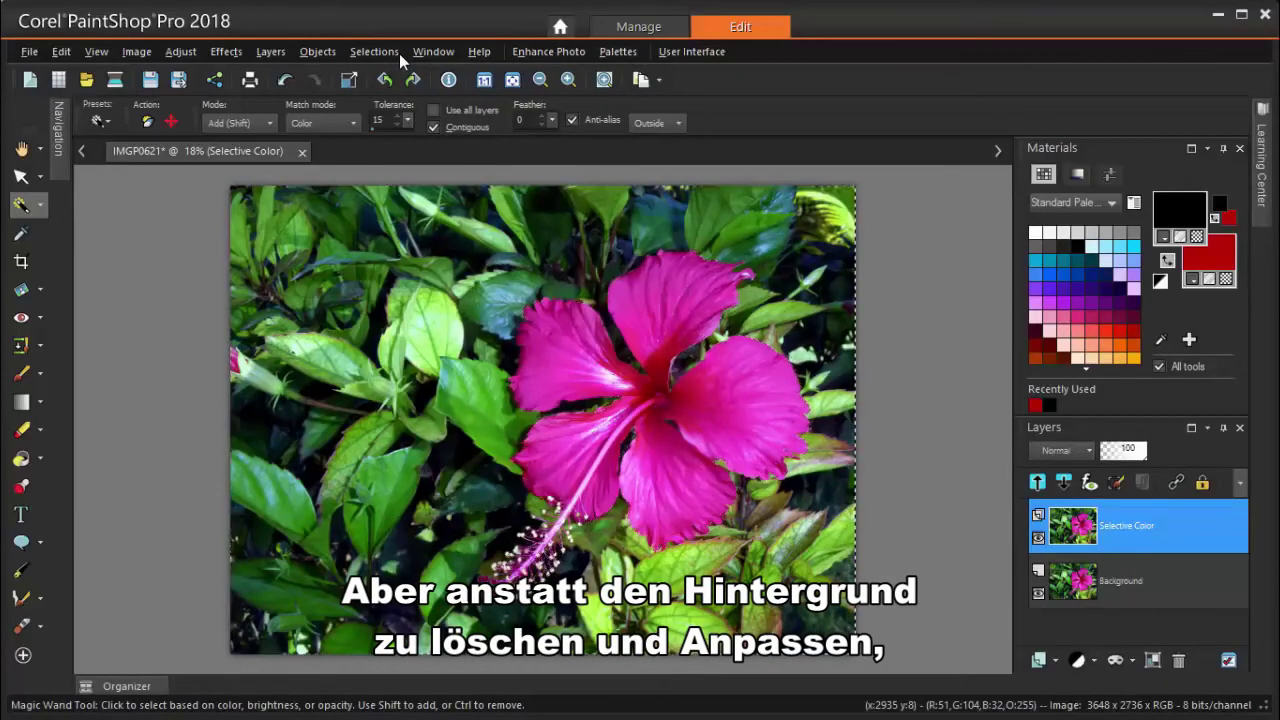
Apply a Hue/Saturation/Lightness adjustment to the selected background with Colorize on, hue 0, saturation 5 and lightness -61.
key(alt+a)
key(Down)
key(Down)
key(Down)
key(Down)
key(Down)
key(Down)
key(Down)
key(Down)
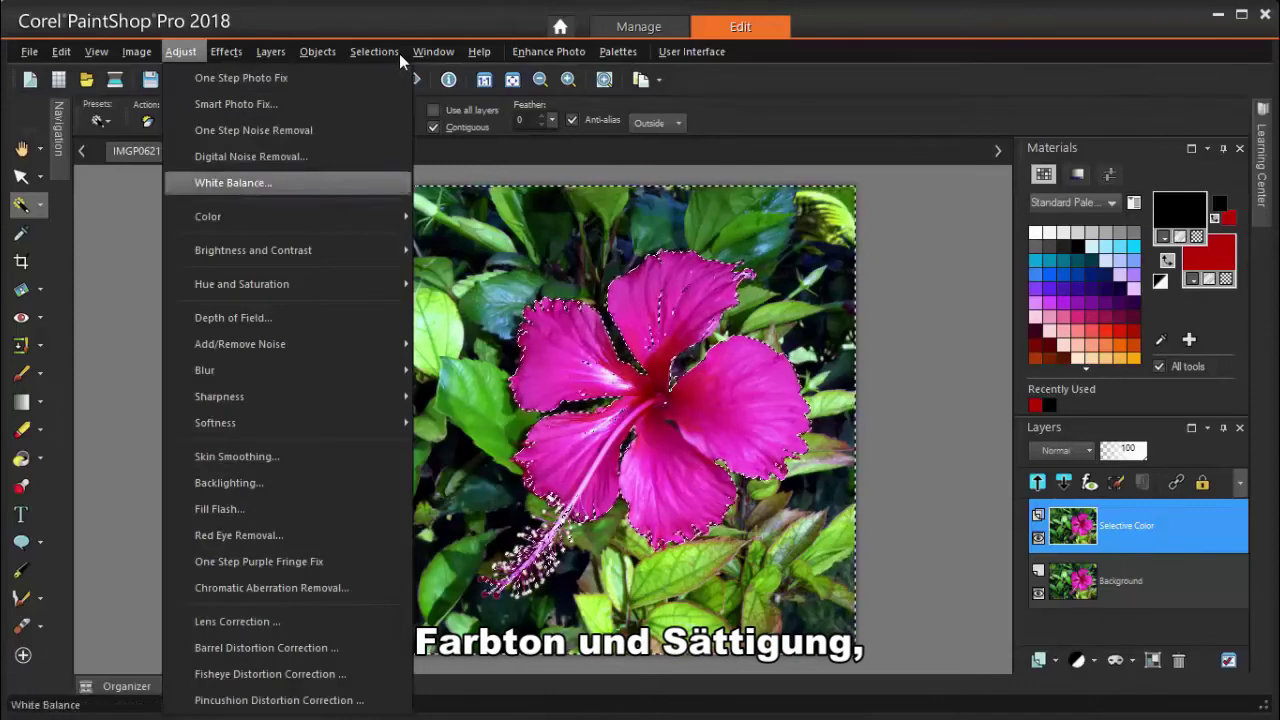
key(Right)
key(Down)
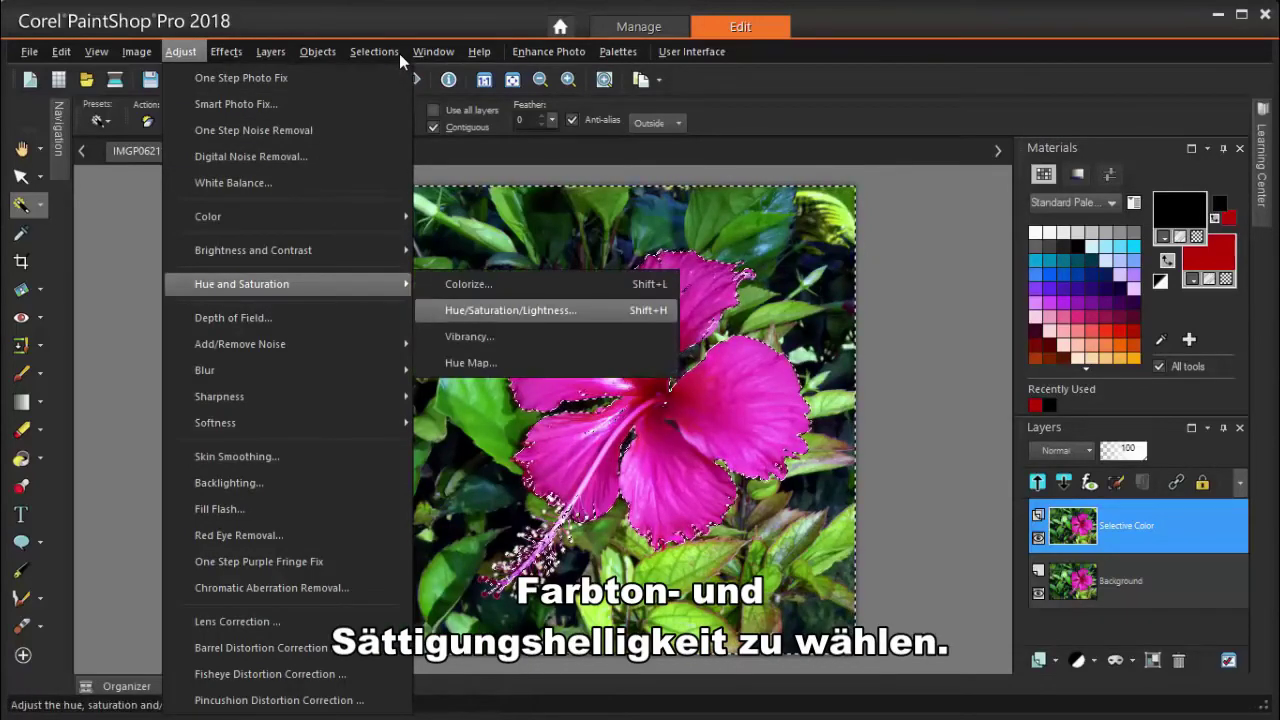
key(Return)
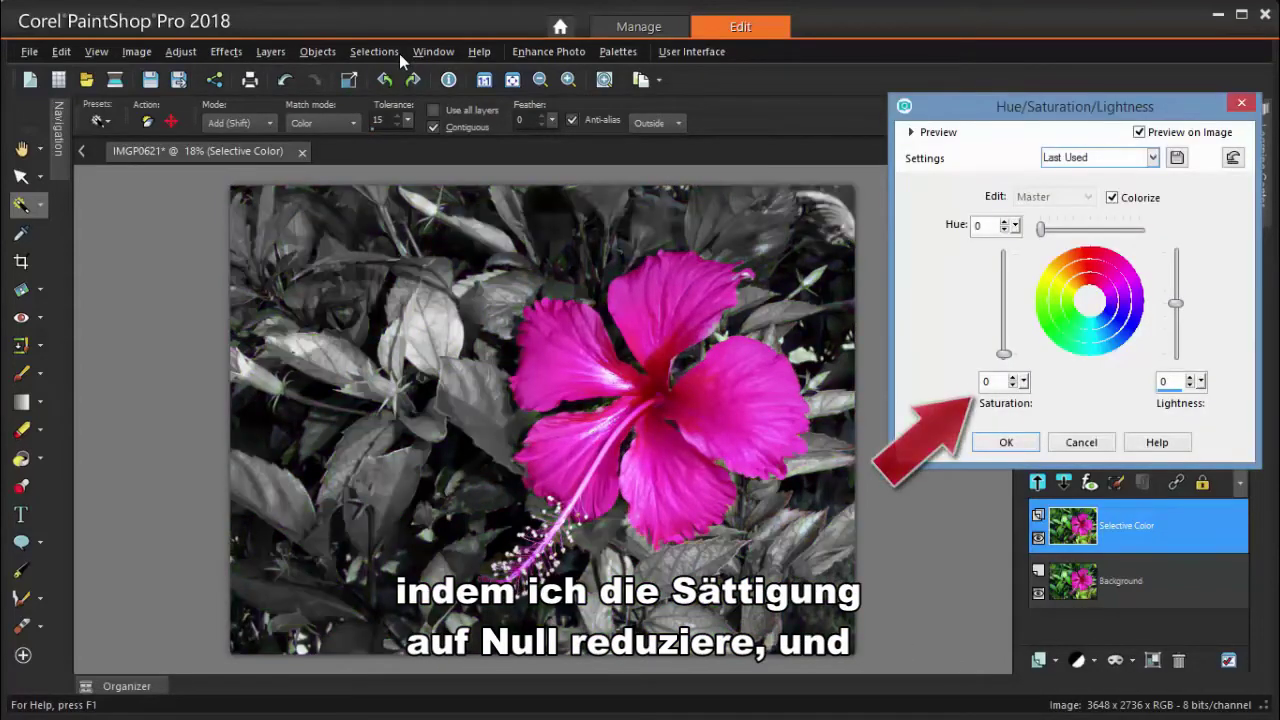
text(5)
text(-61)
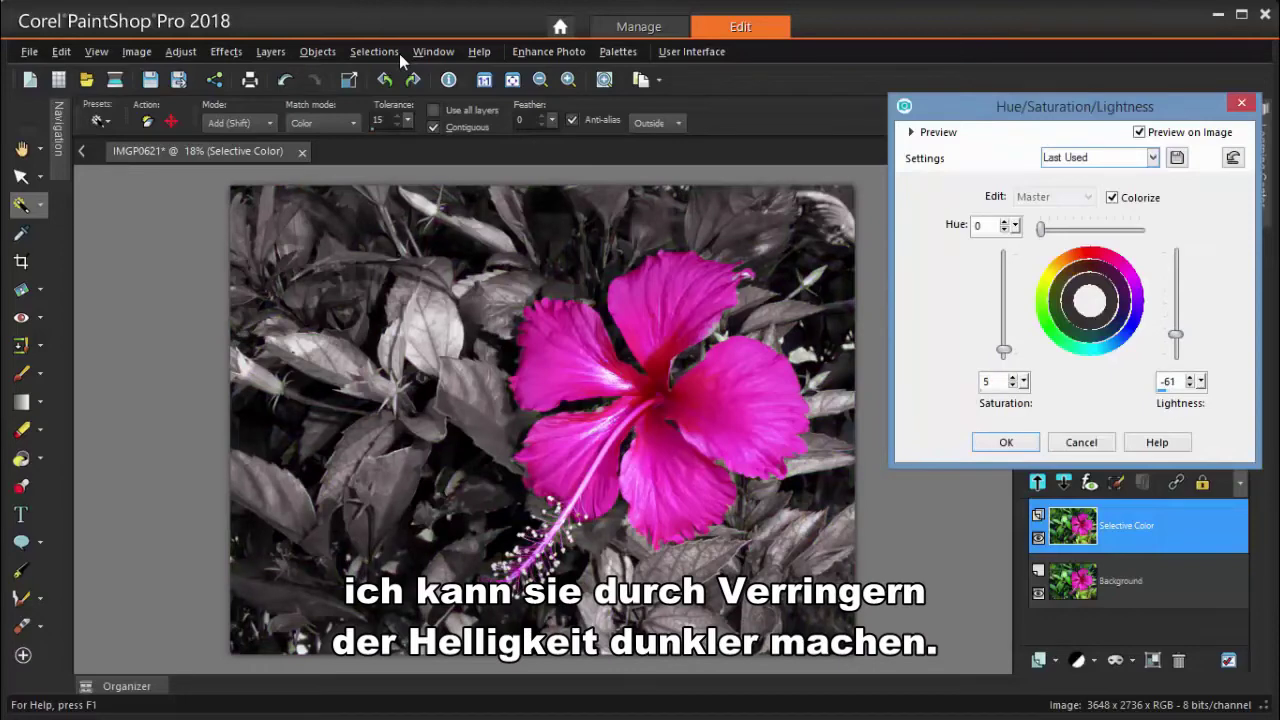